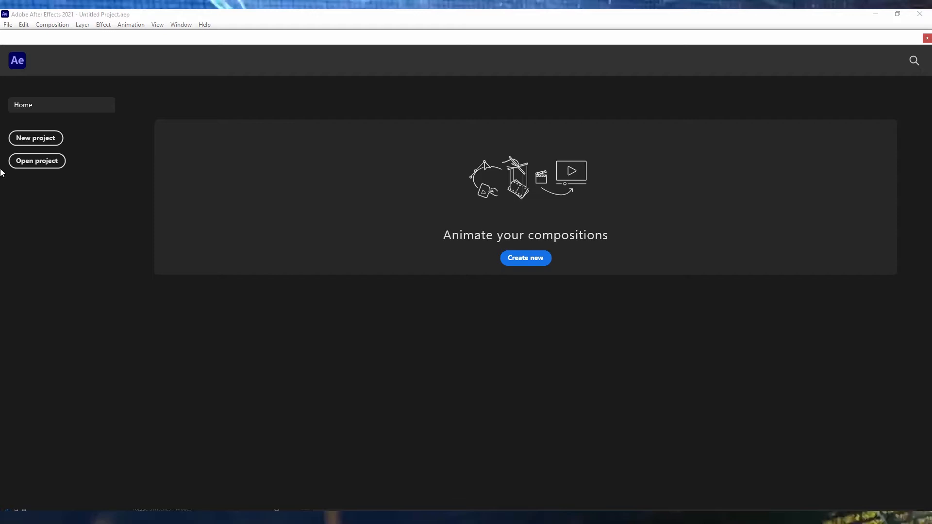
Dismiss the Home screen and look over the empty Project, Composition and Timeline panels
click(927, 38)
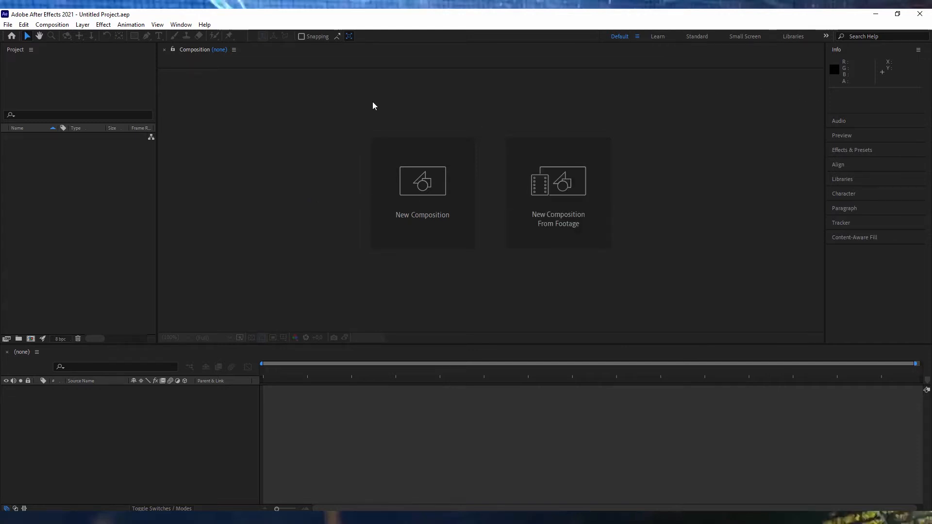
click(36, 72)
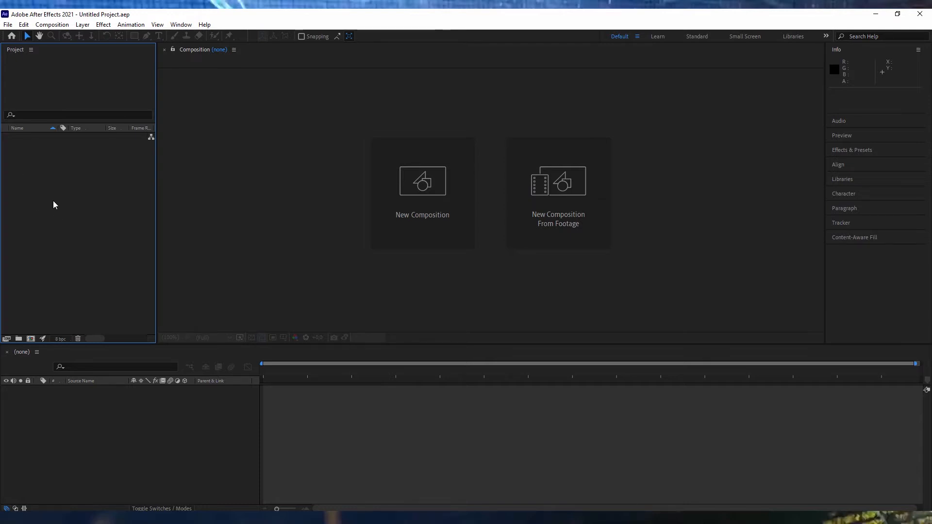
click(194, 106)
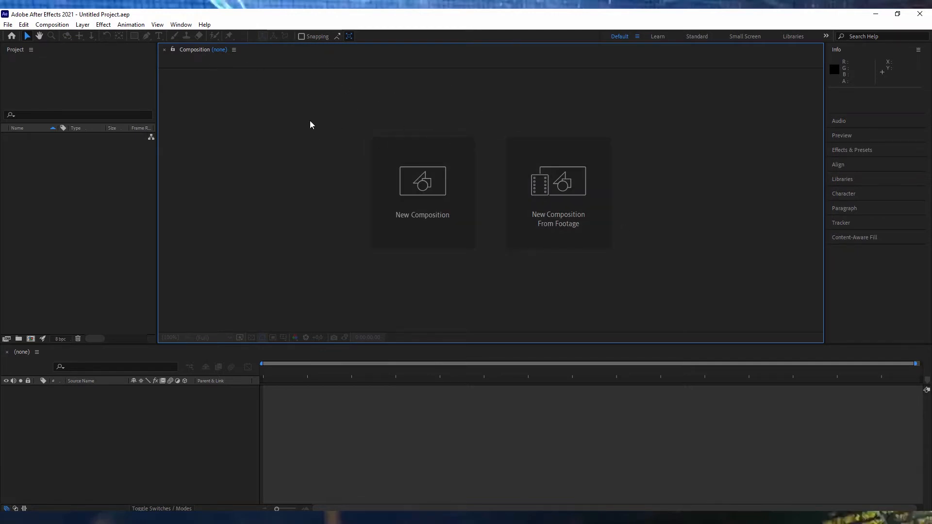
click(116, 473)
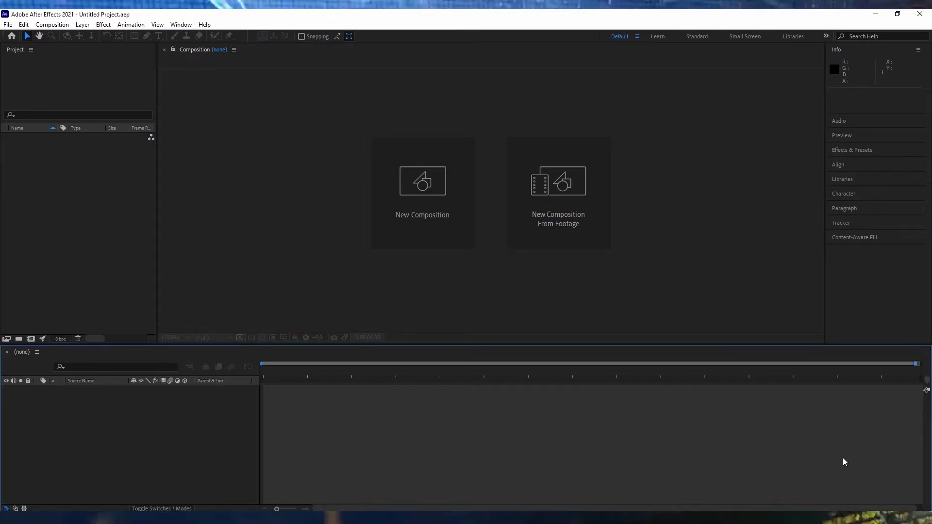
click(194, 112)
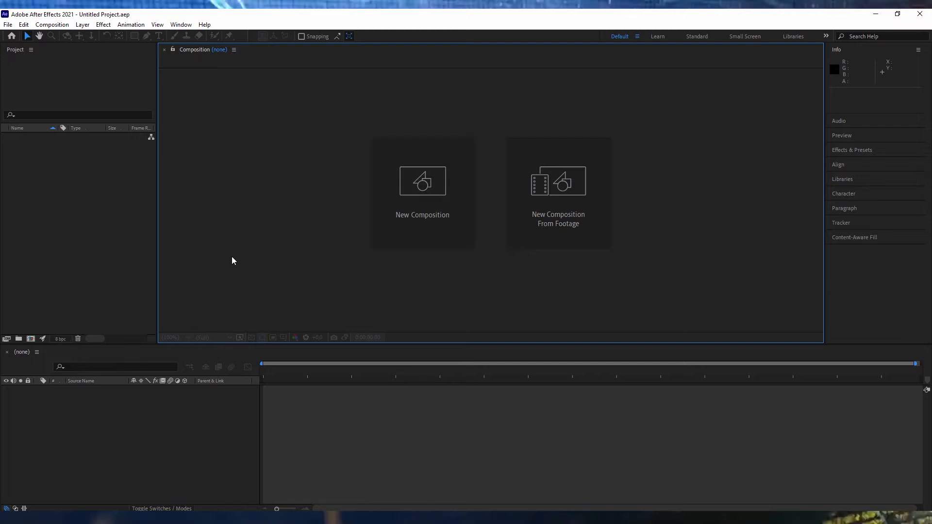
Look through the Audio, Preview and Effects & Presets panels and the list of effect categories
click(870, 122)
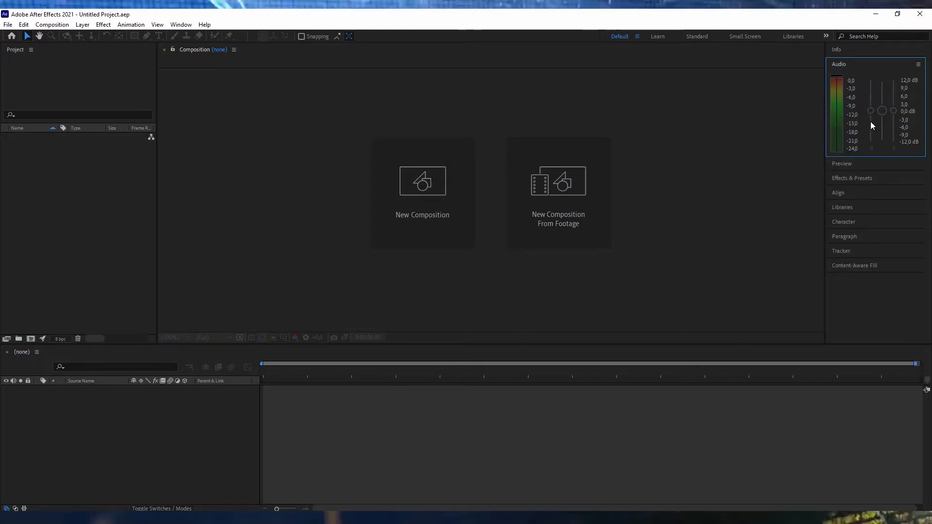
click(851, 68)
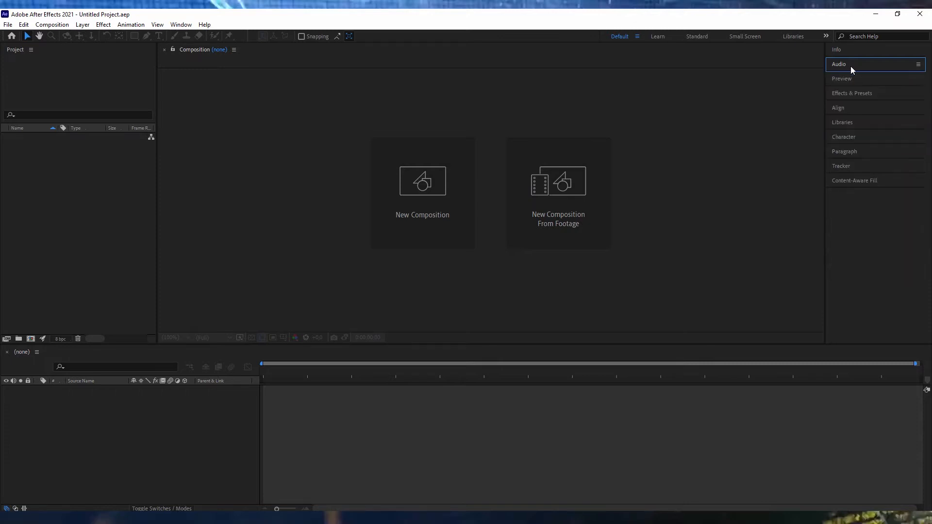
click(849, 69)
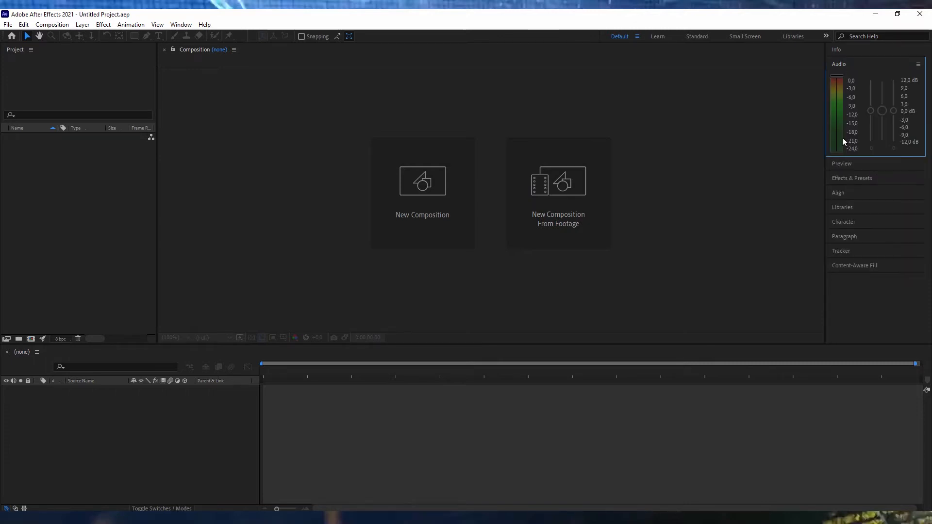
click(852, 62)
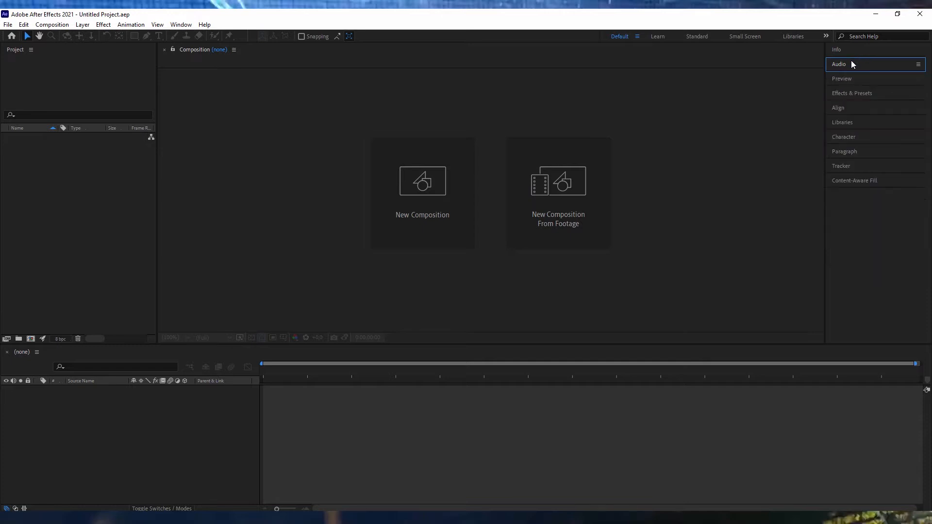
click(843, 80)
click(846, 79)
click(849, 94)
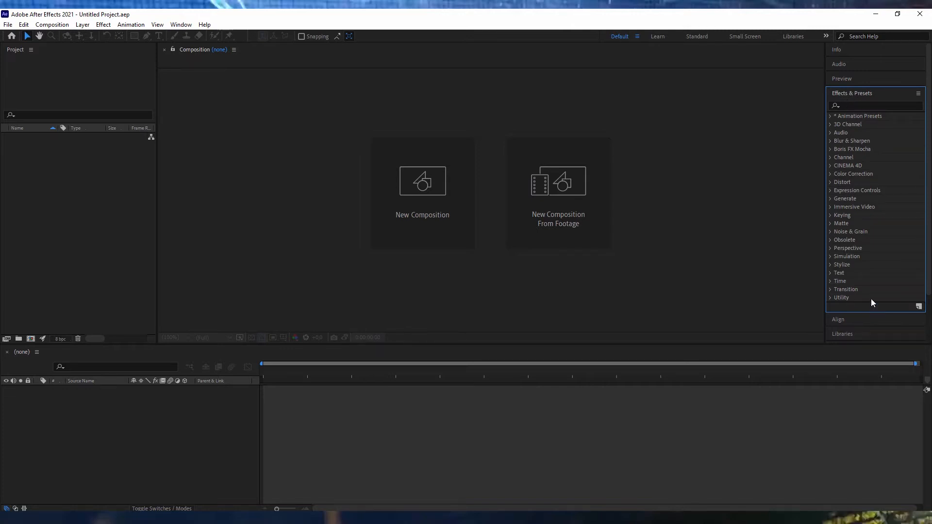
scroll(871, 284, down, 3)
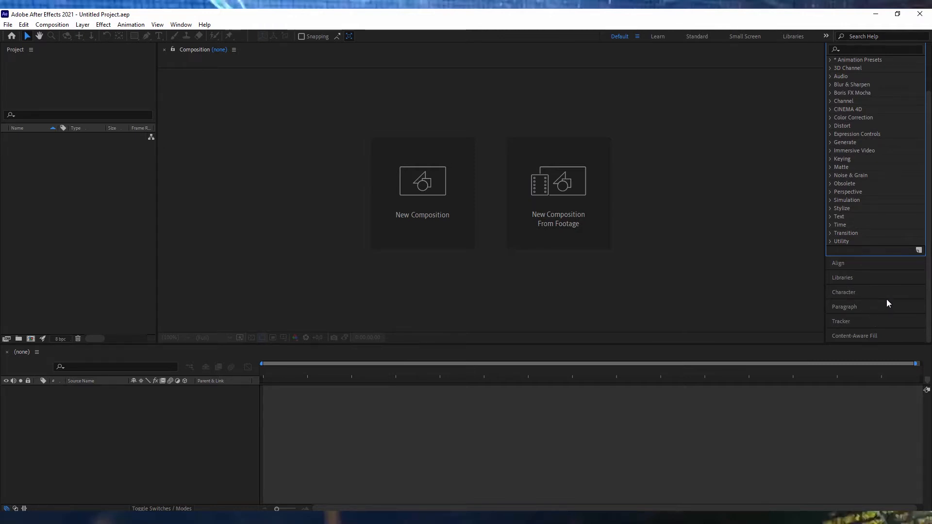
click(77, 402)
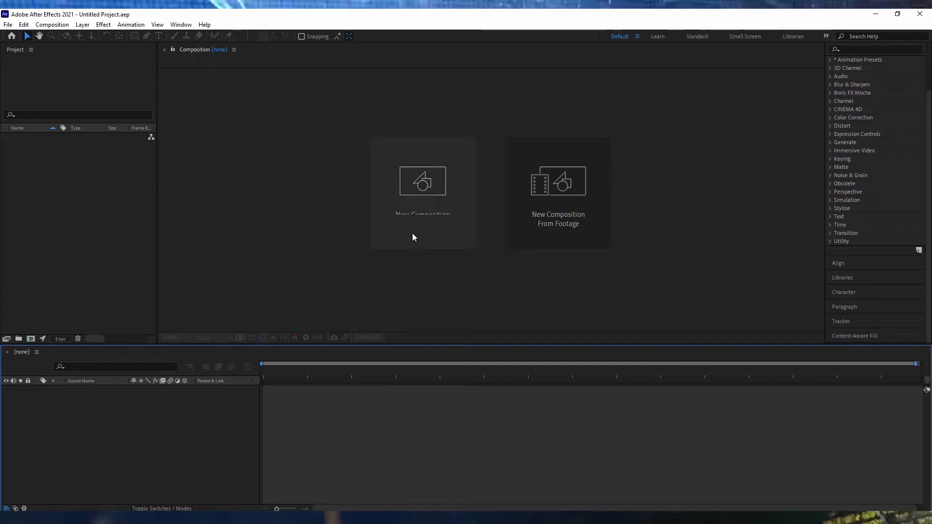
Start a new composition and choose the HDTV 1080 25 preset for it
click(422, 197)
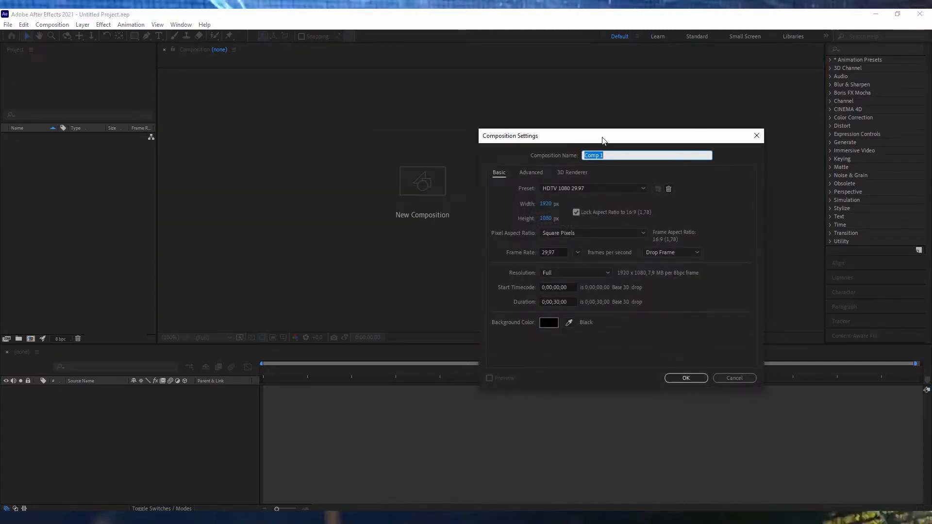
drag(454, 117, 417, 85)
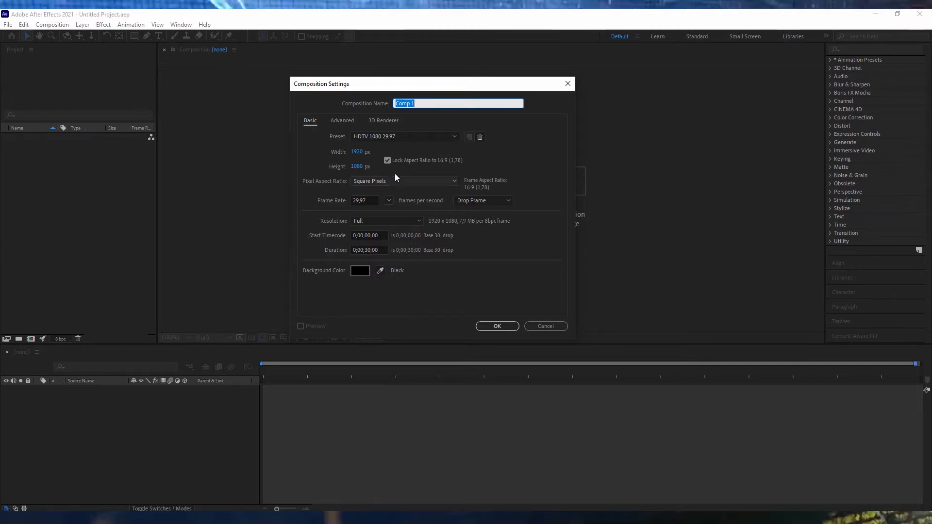
click(362, 139)
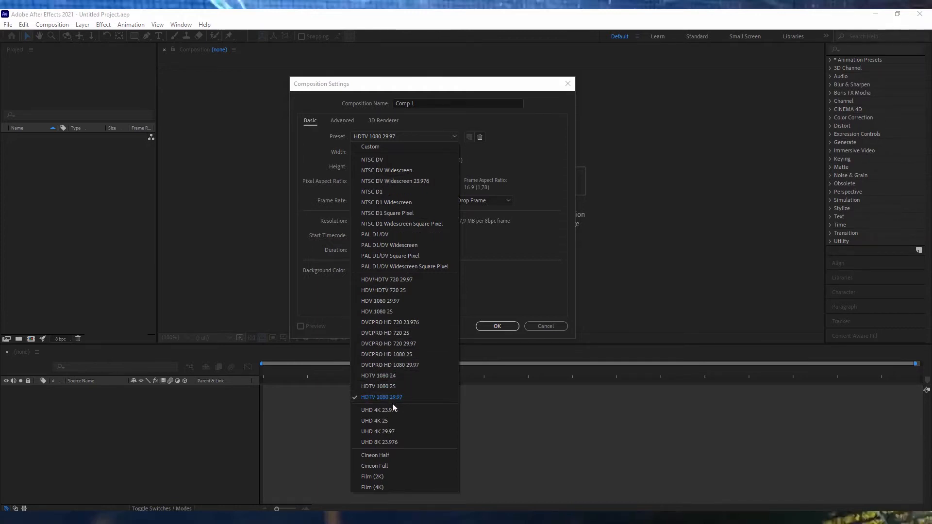
click(388, 386)
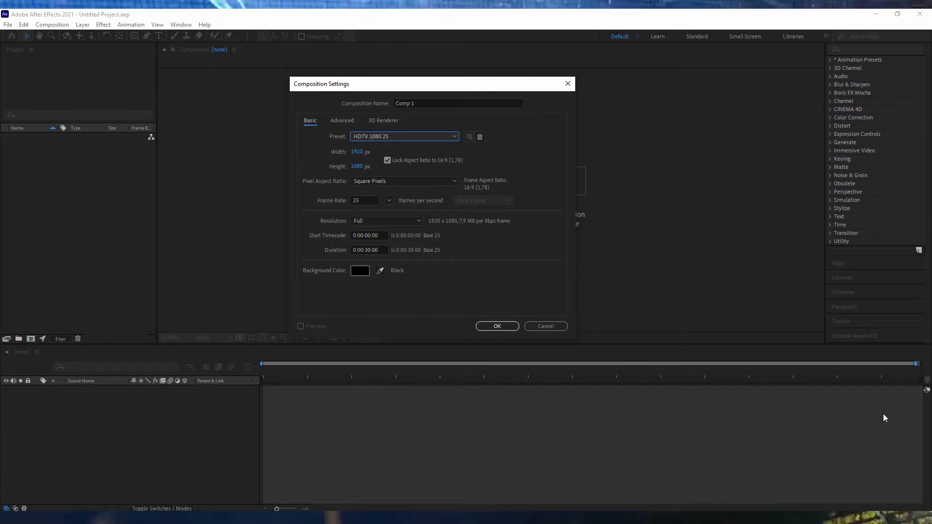
Set the composition's duration to 0:01:00:00 and create it
click(368, 249)
key(BackSpace)
text(0)
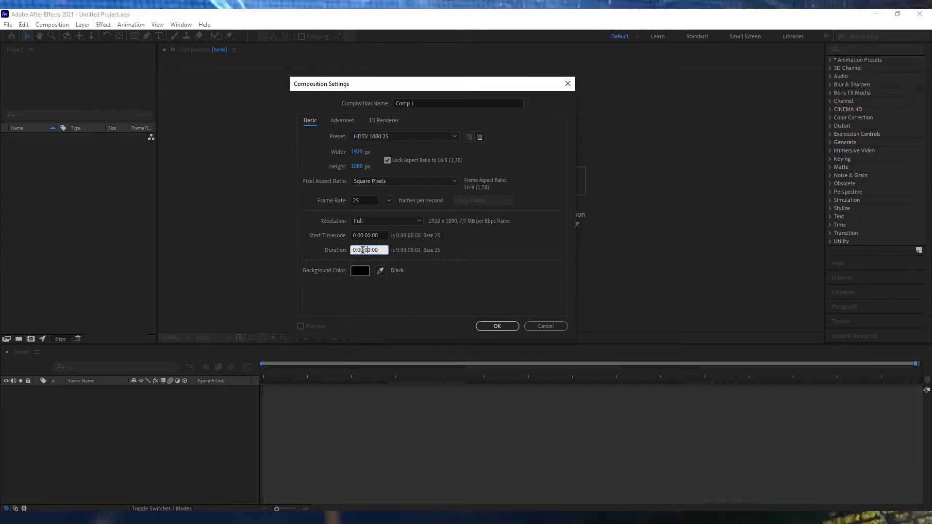
key(BackSpace)
text(01)
click(497, 325)
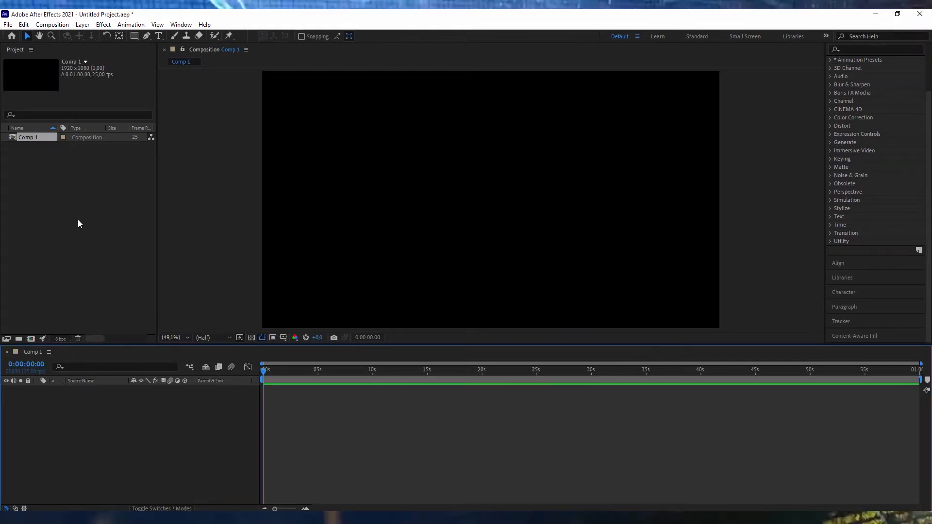
click(94, 177)
click(27, 141)
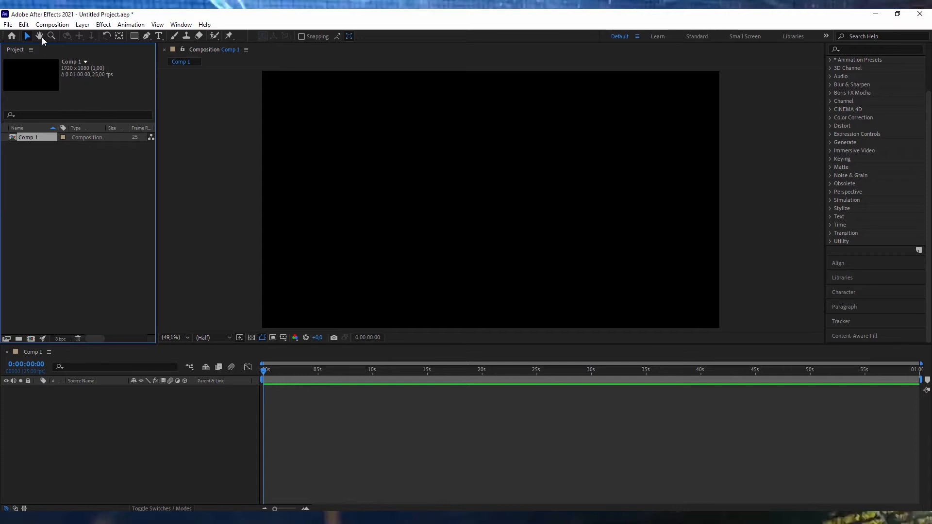
scroll(850, 119, up, 3)
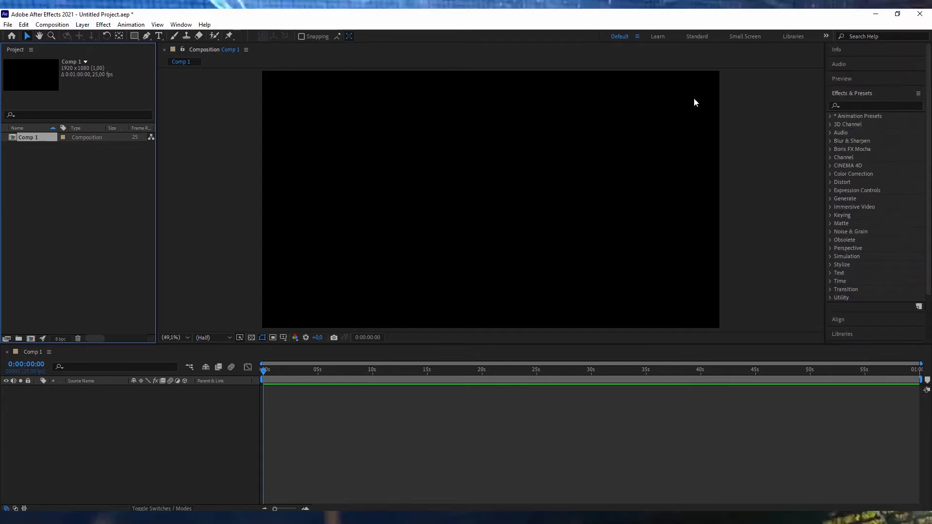
click(87, 452)
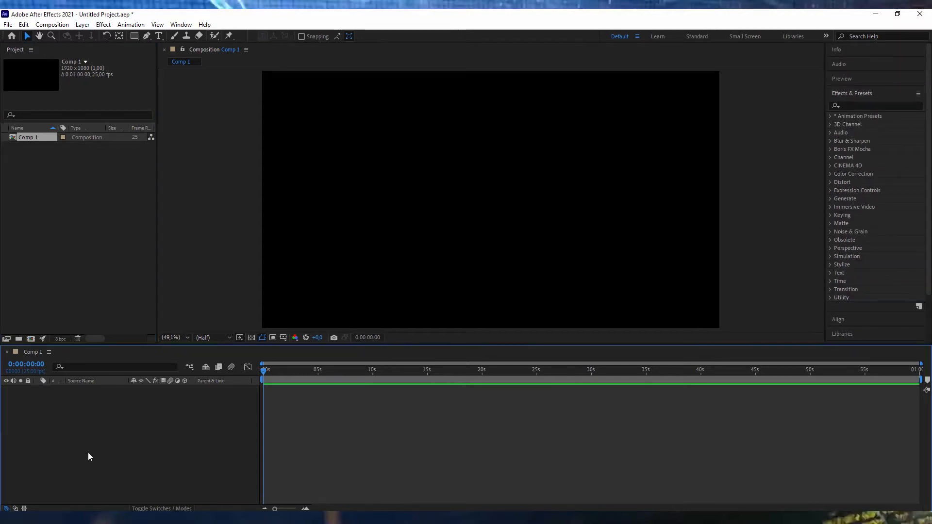
click(66, 259)
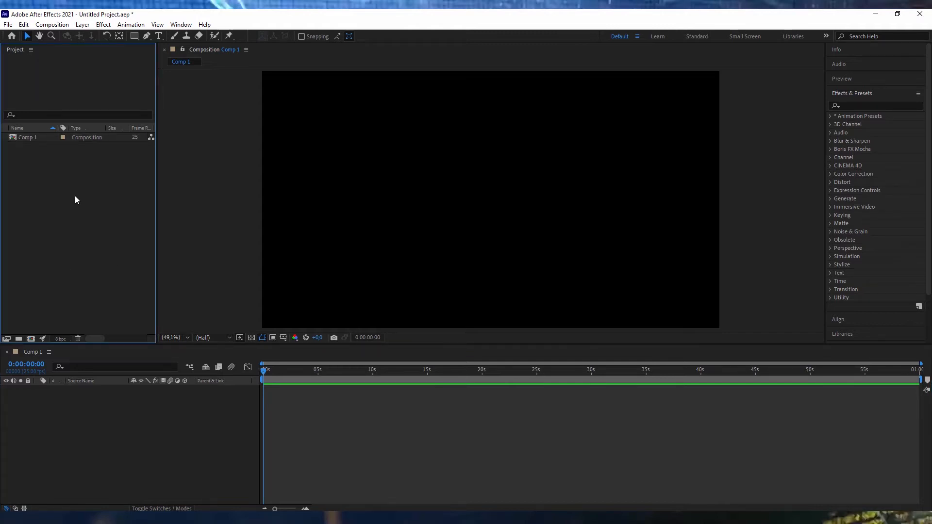
Start importing footage and browse from Effect Packs into the inner Business Explainer Package V 2.1 folder
double_click(63, 200)
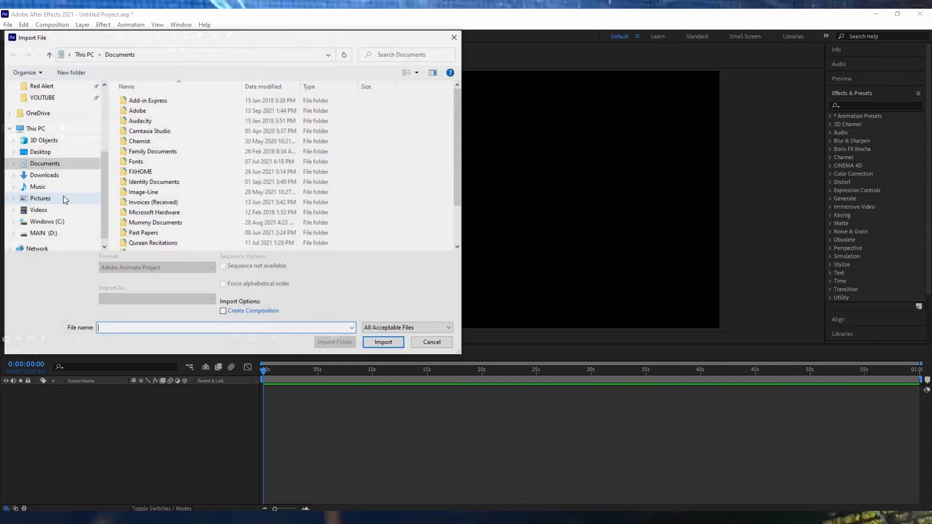
drag(232, 194, 185, 193)
double_click(208, 158)
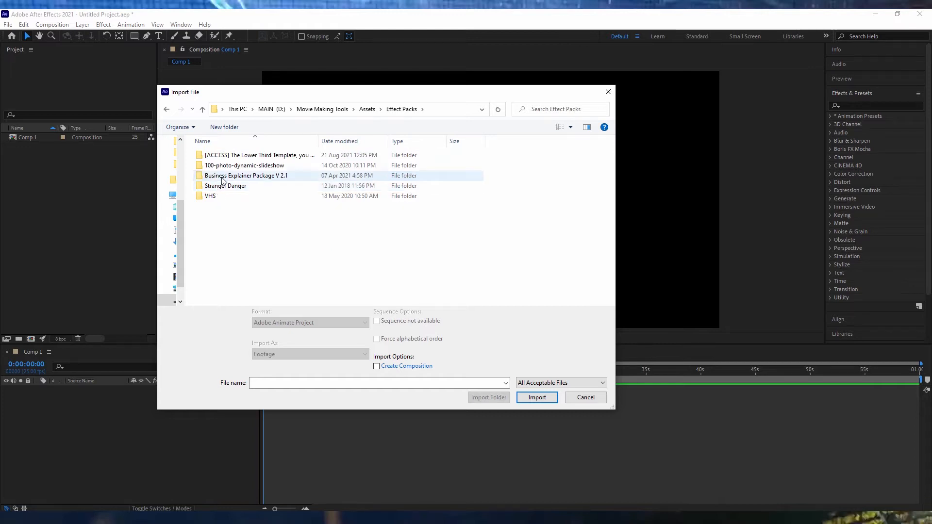
double_click(225, 176)
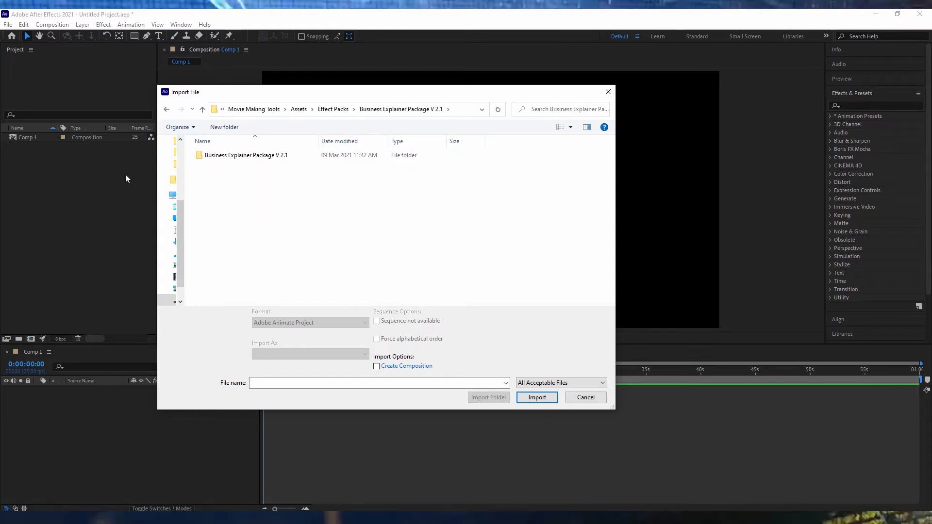
double_click(223, 158)
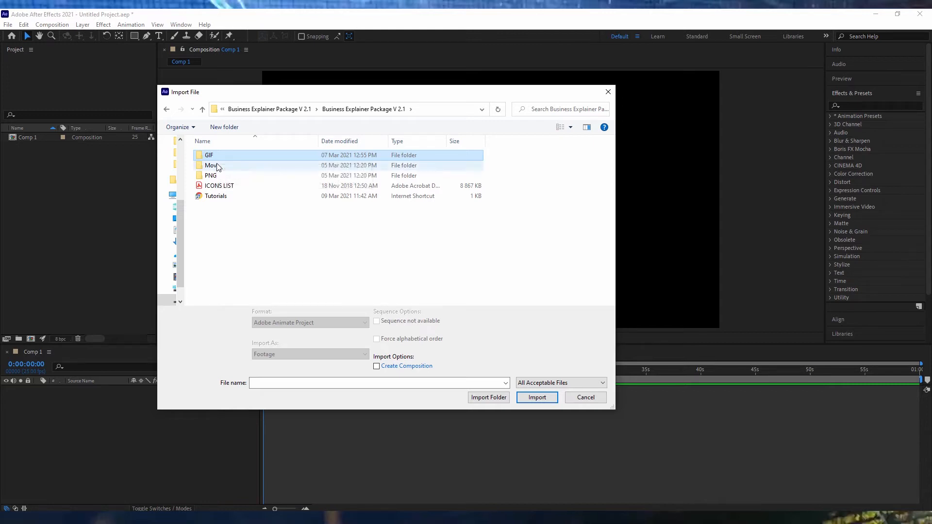
Try to import the Tutorials internet shortcut from the package folder
click(225, 190)
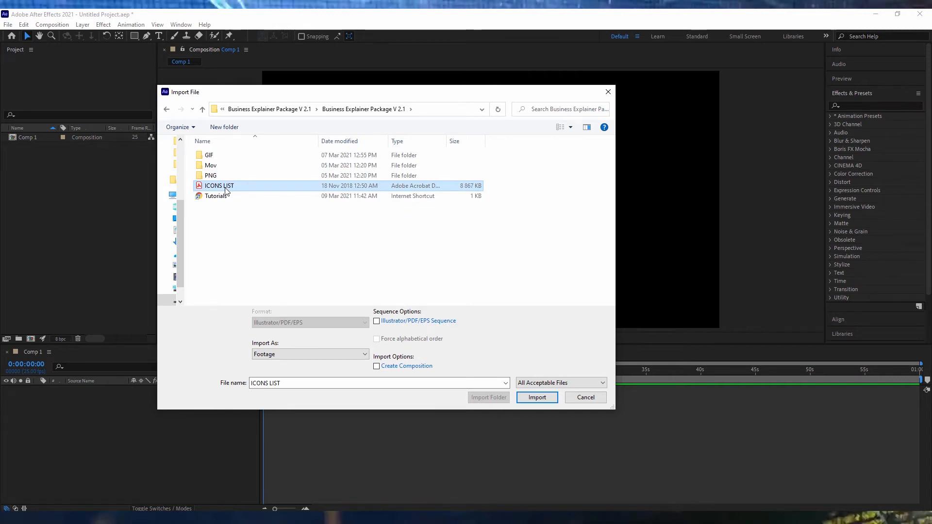
double_click(218, 197)
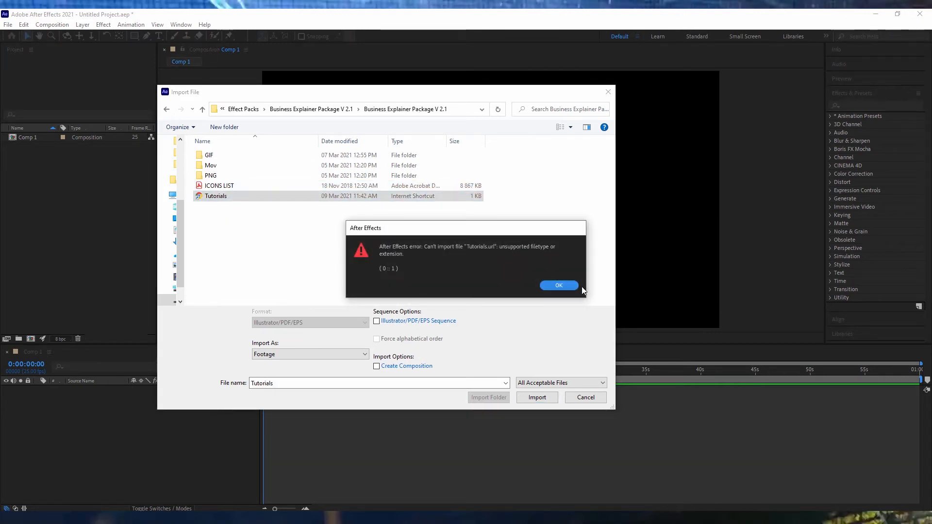
click(574, 286)
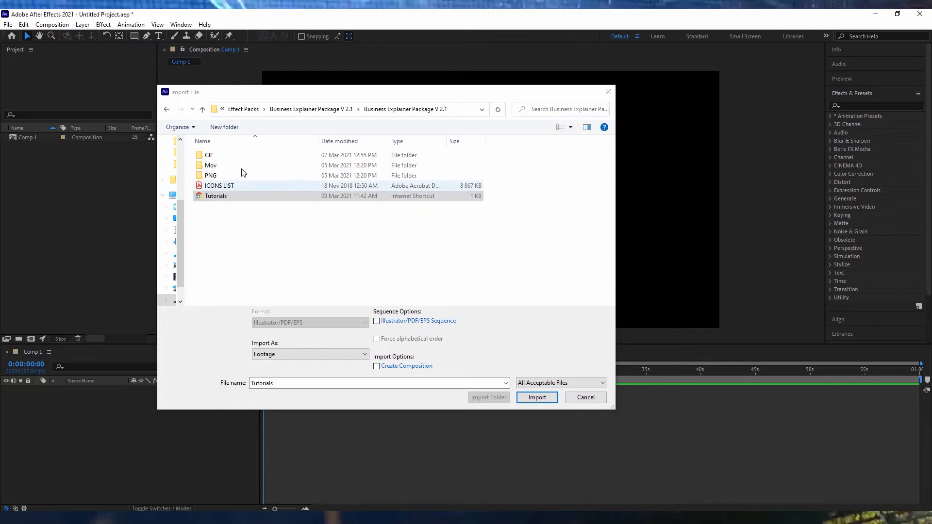
Open the 11 Plants folder inside the package's Mov folder
click(206, 166)
double_click(206, 165)
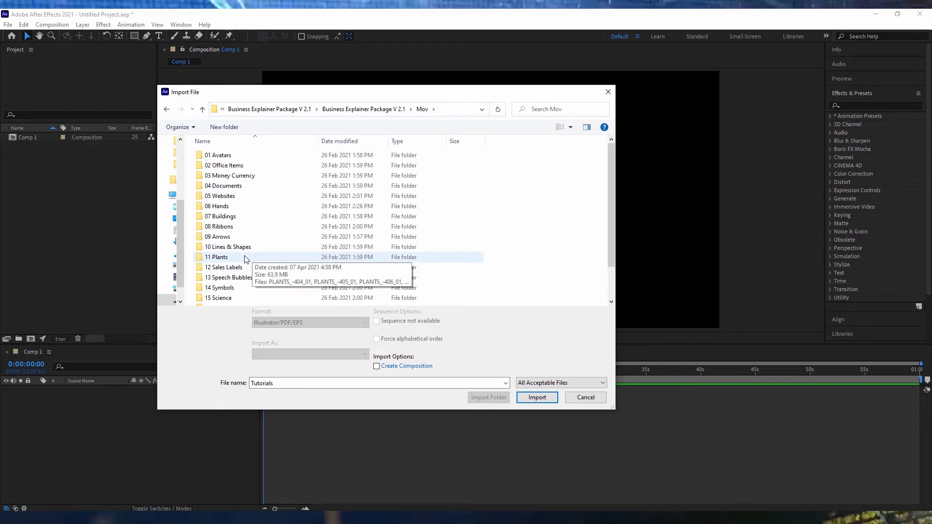
double_click(258, 262)
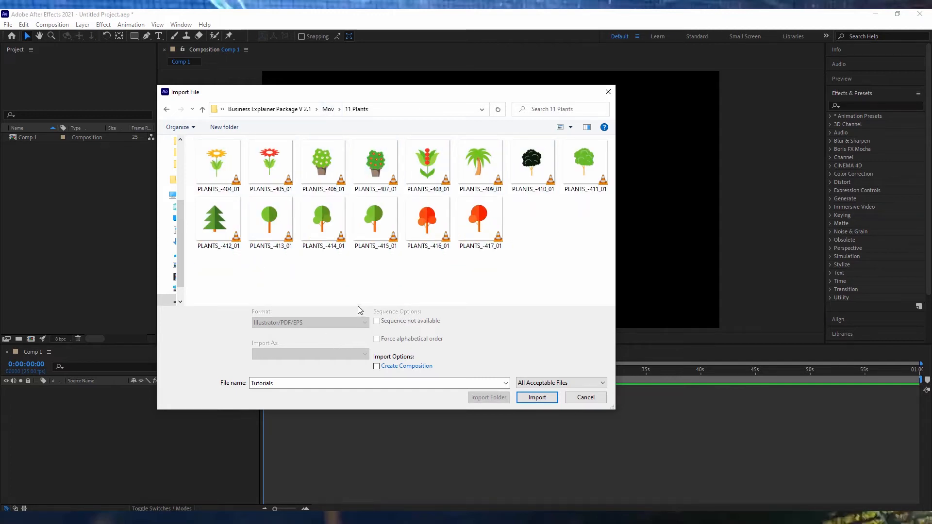
click(323, 221)
ctrl+click(375, 223)
ctrl+click(426, 239)
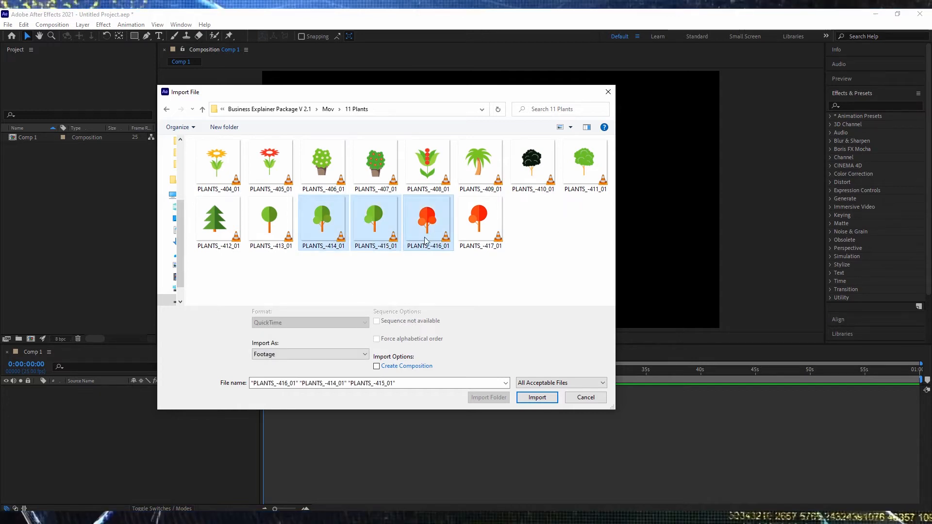
click(365, 263)
Import PLANTS_-404_01, PLANTS_-406_01, PLANTS_-411_01 and PLANTS_-413_01 from the 11 Plants folder as footage
click(228, 173)
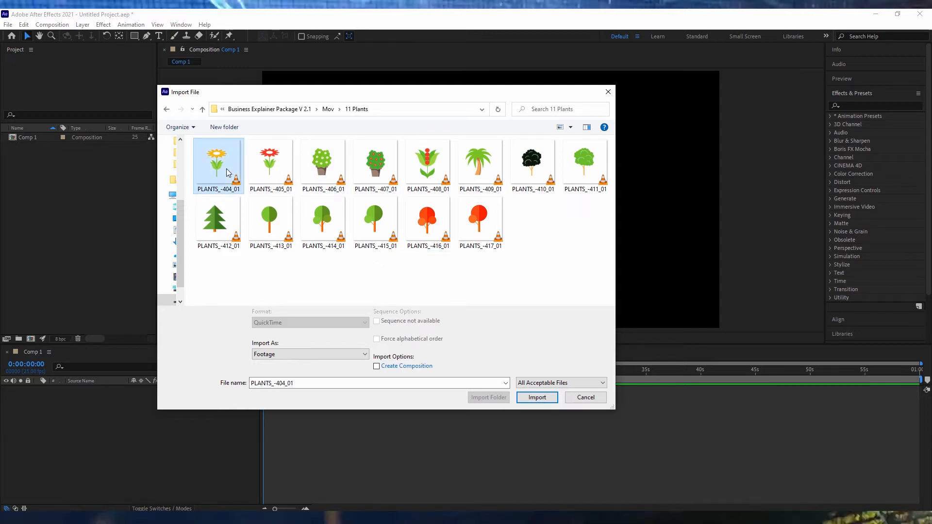
ctrl+click(312, 167)
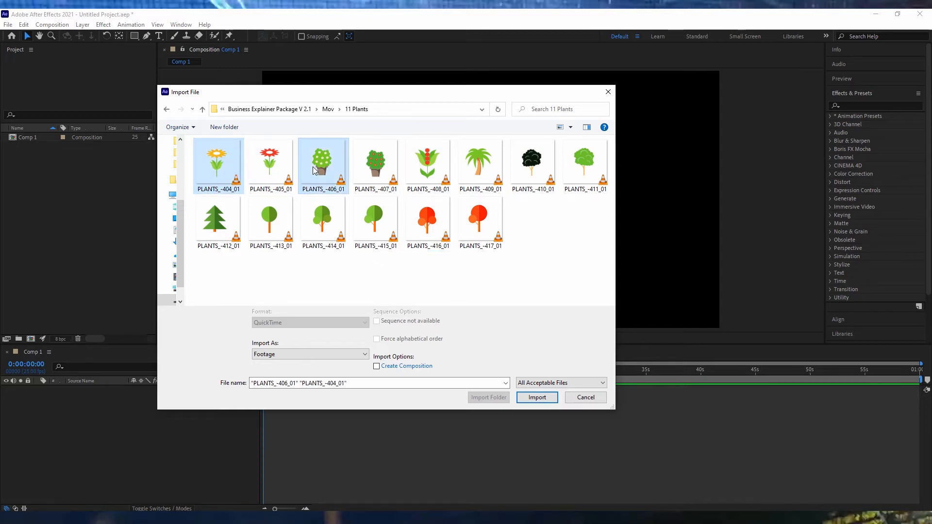
ctrl+click(580, 165)
ctrl+click(252, 218)
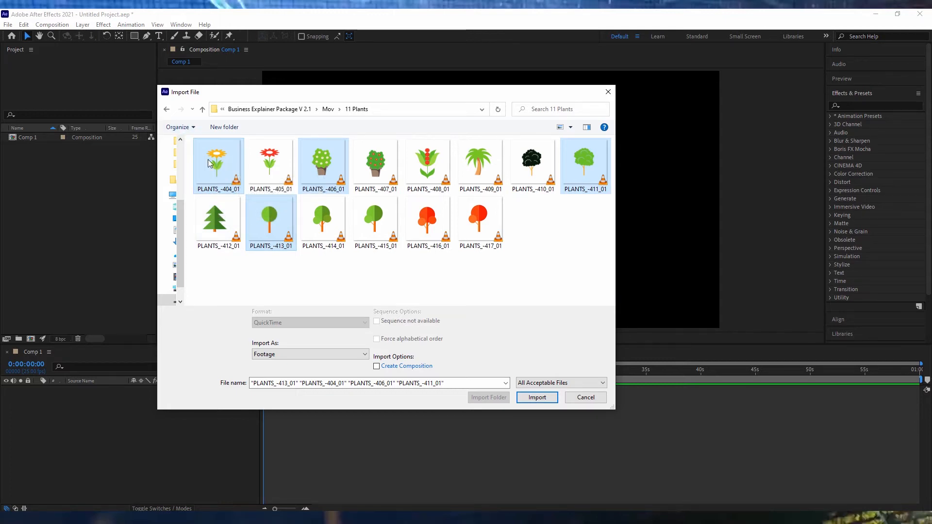
click(528, 401)
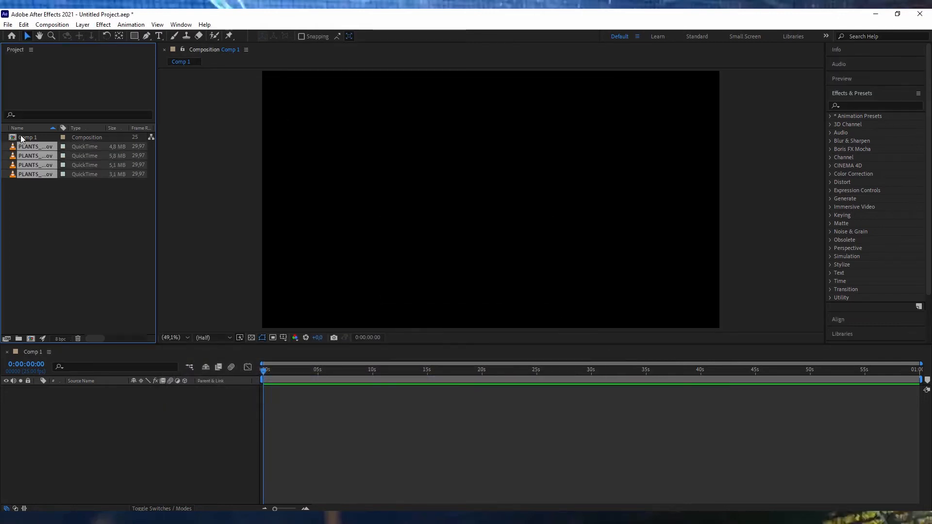
click(36, 216)
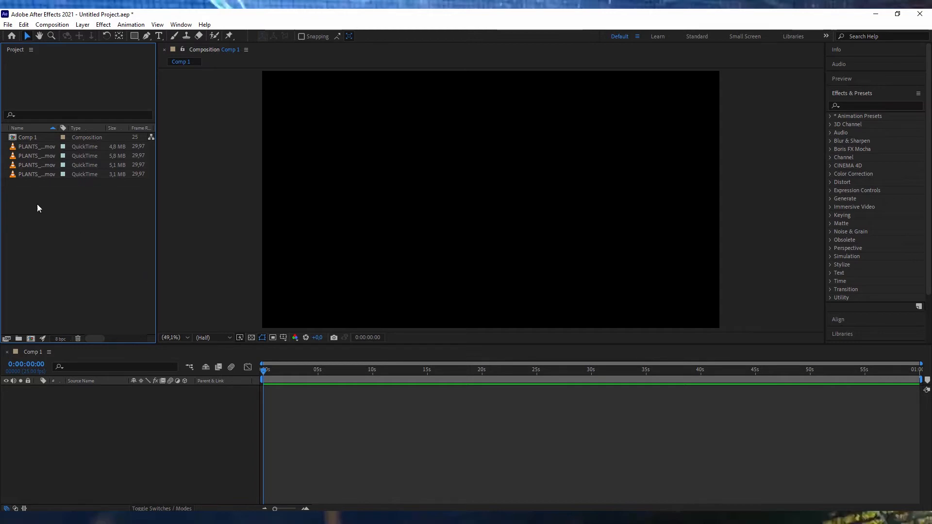
Turn Comp 1's transparency grid on and switch it back off
click(121, 421)
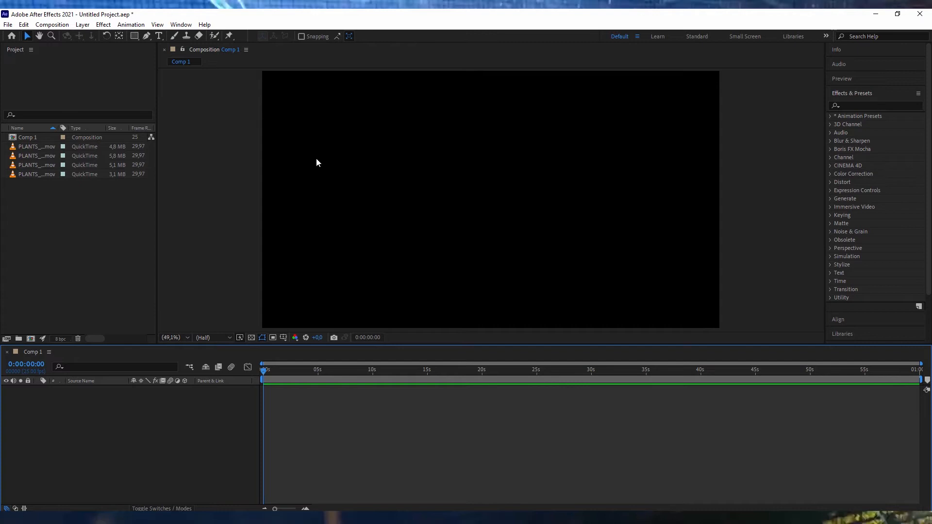
click(251, 337)
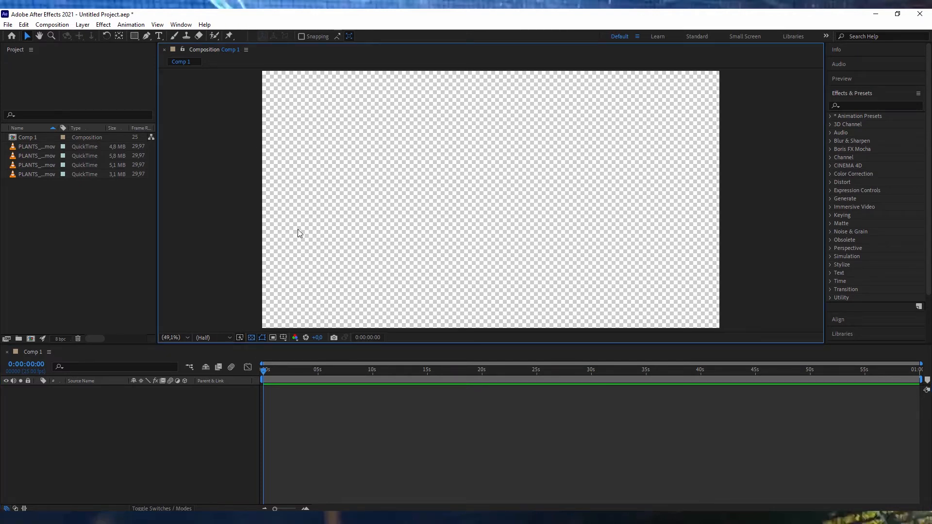
click(252, 337)
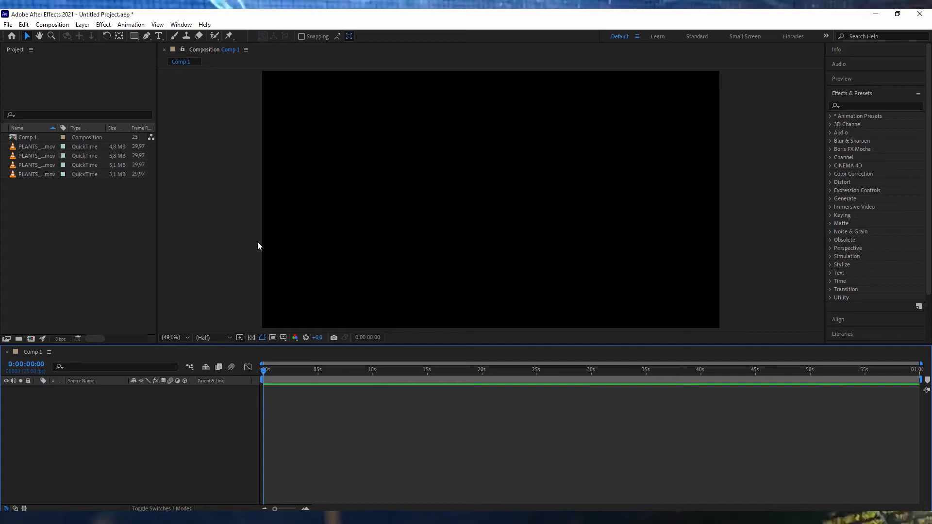
click(82, 25)
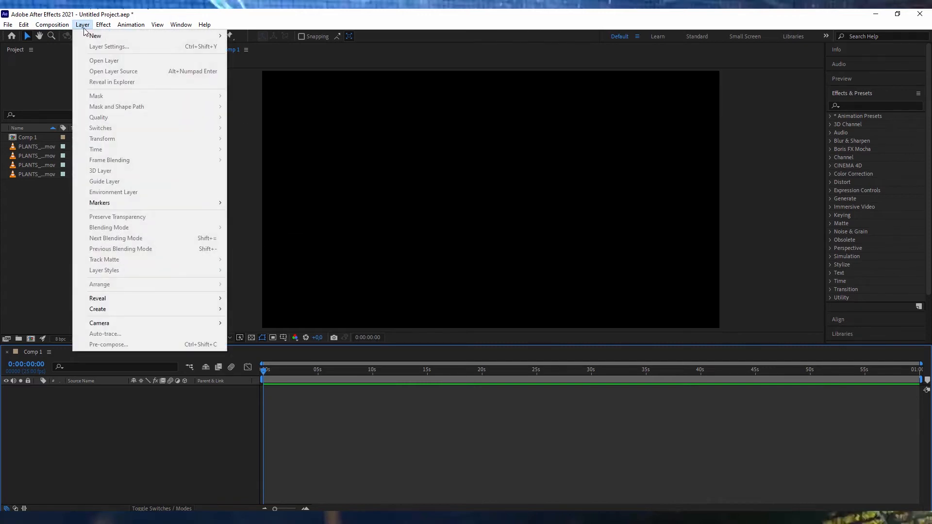
mouse_move(91, 37)
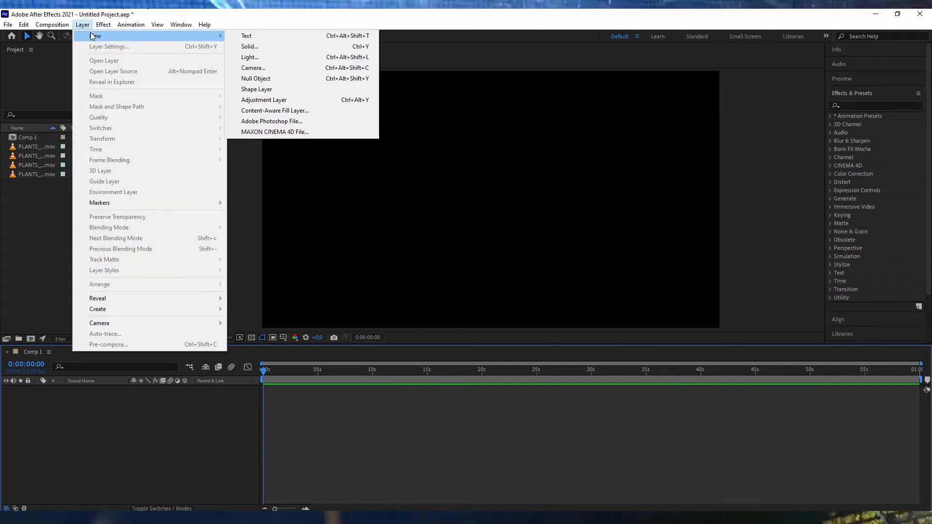
click(48, 472)
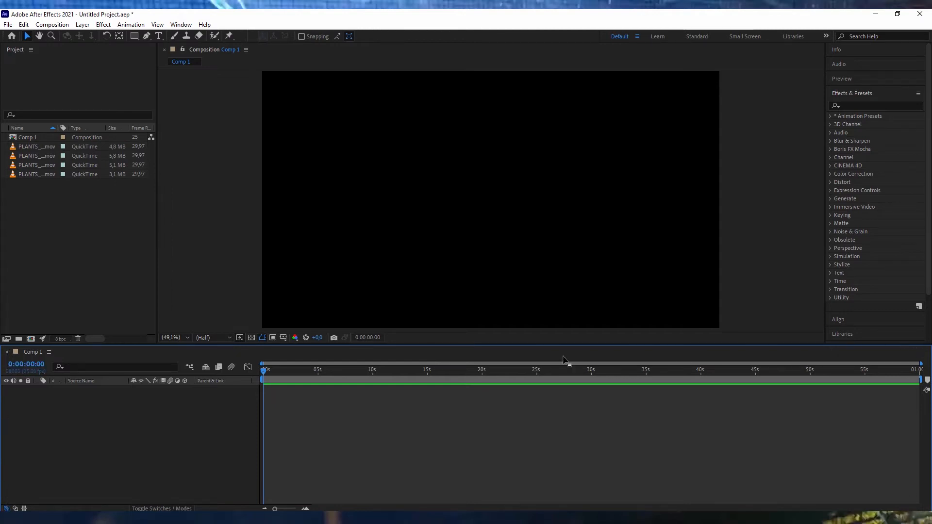
click(122, 264)
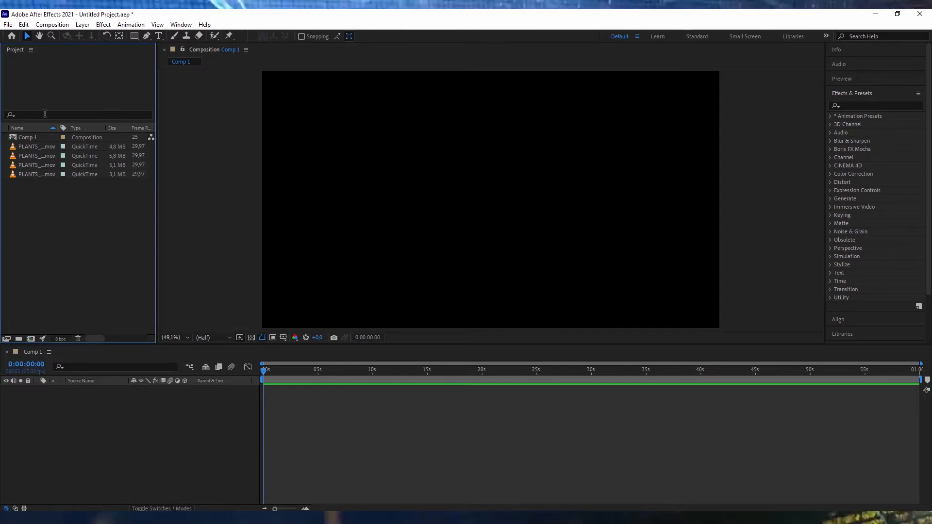
click(82, 24)
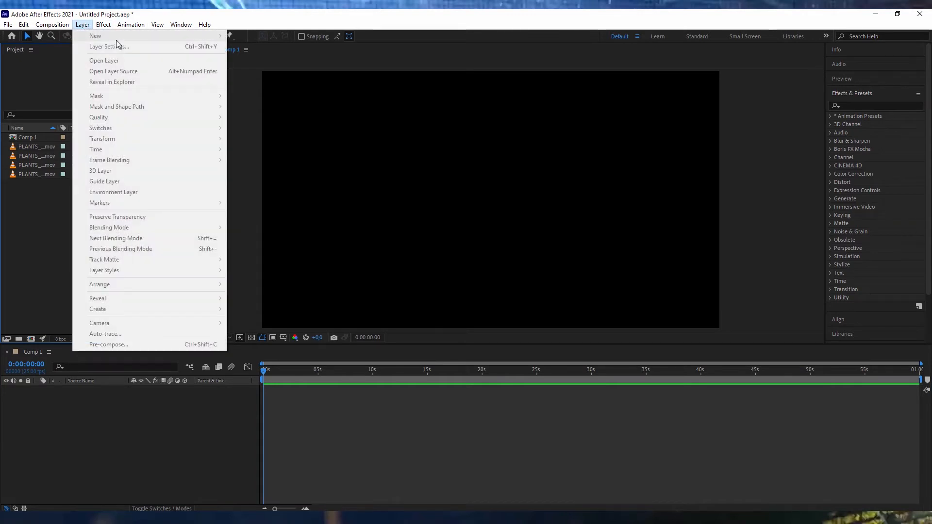
Start a new solid layer in Comp 1's timeline and set its colour to black (000000)
click(106, 472)
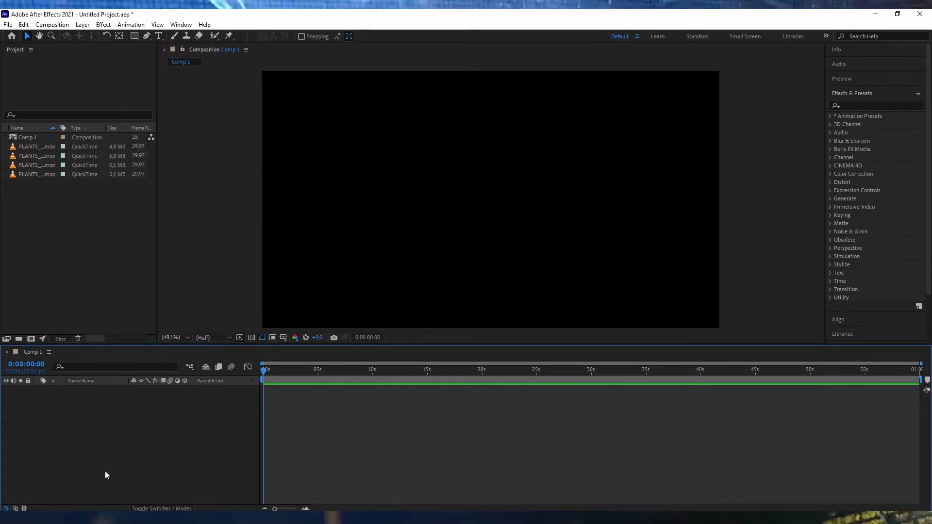
click(91, 26)
mouse_move(94, 35)
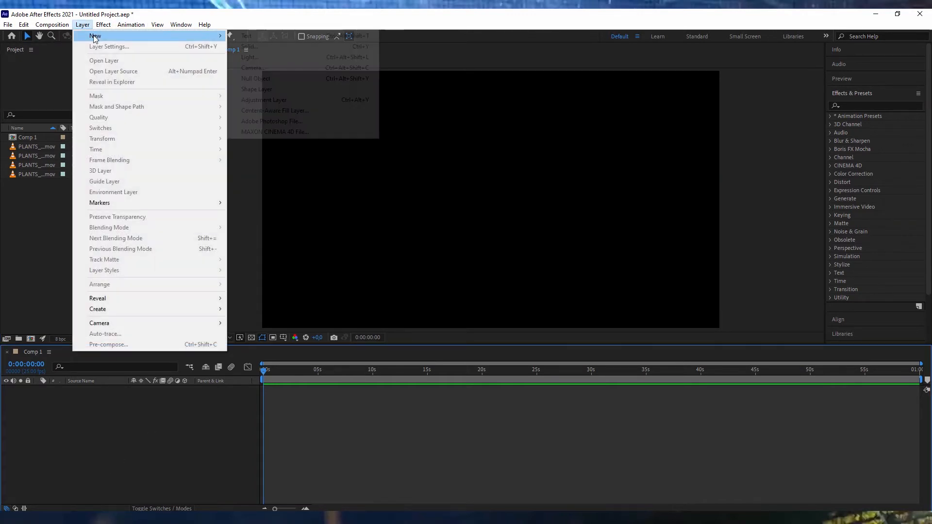
click(256, 48)
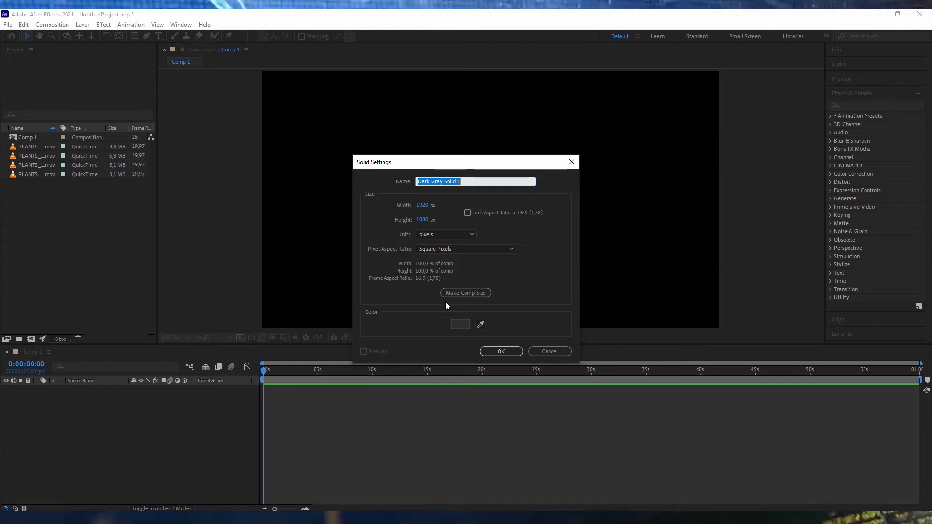
click(463, 322)
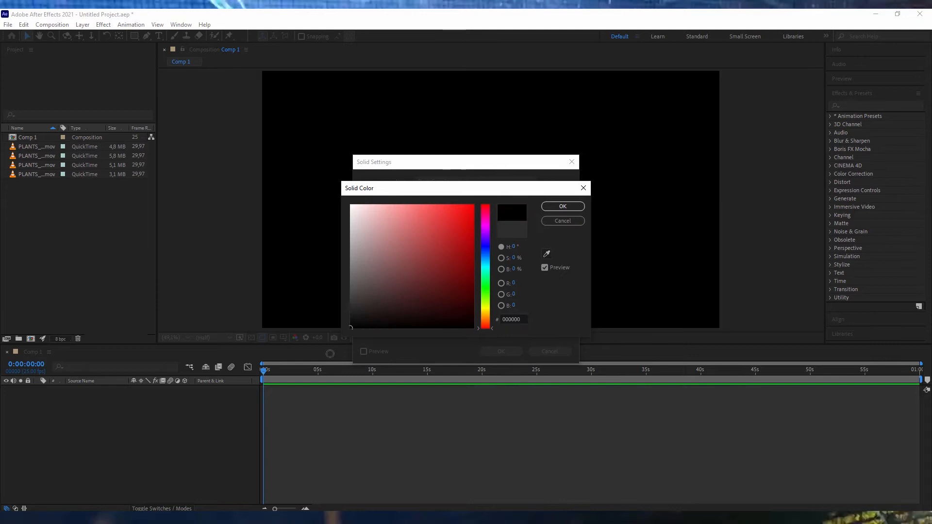
drag(409, 268, 202, 374)
mouse_move(392, 237)
mouse_down()
mouse_move(529, 199)
mouse_move(429, 274)
mouse_move(125, 348)
mouse_move(121, 361)
mouse_up()
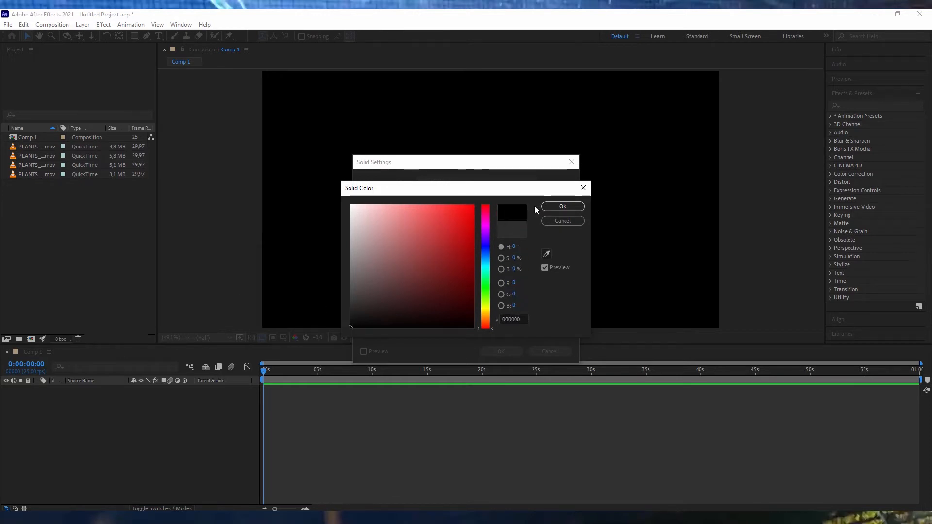
click(558, 207)
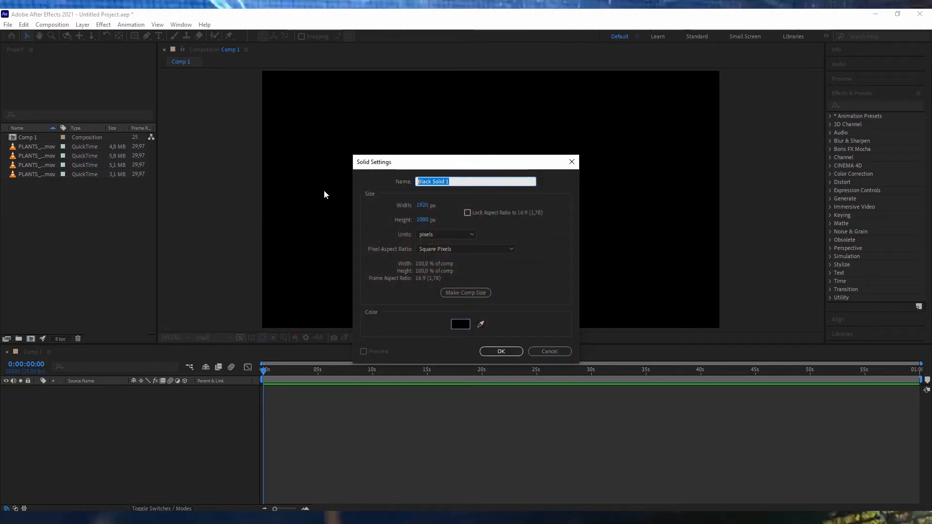
Name the solid BG and create it at 1920 × 1080 px
text(B)
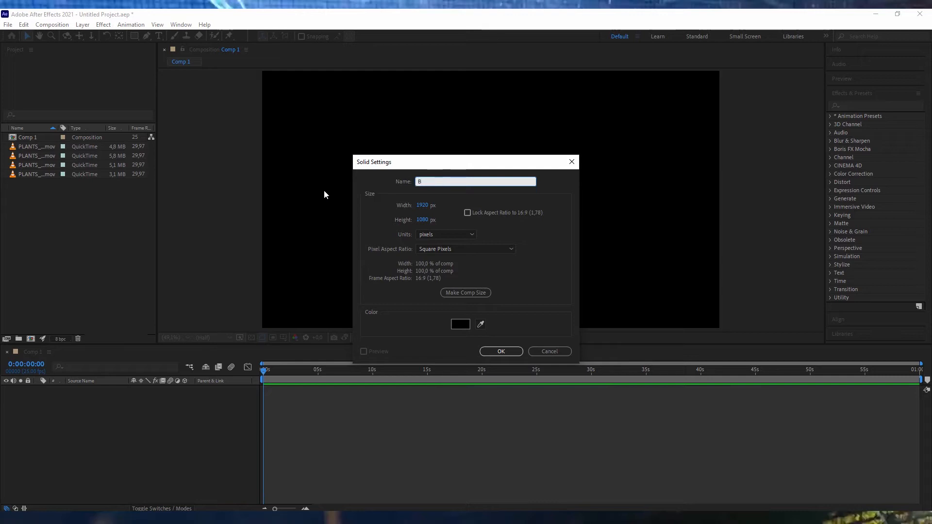
text(G)
click(501, 351)
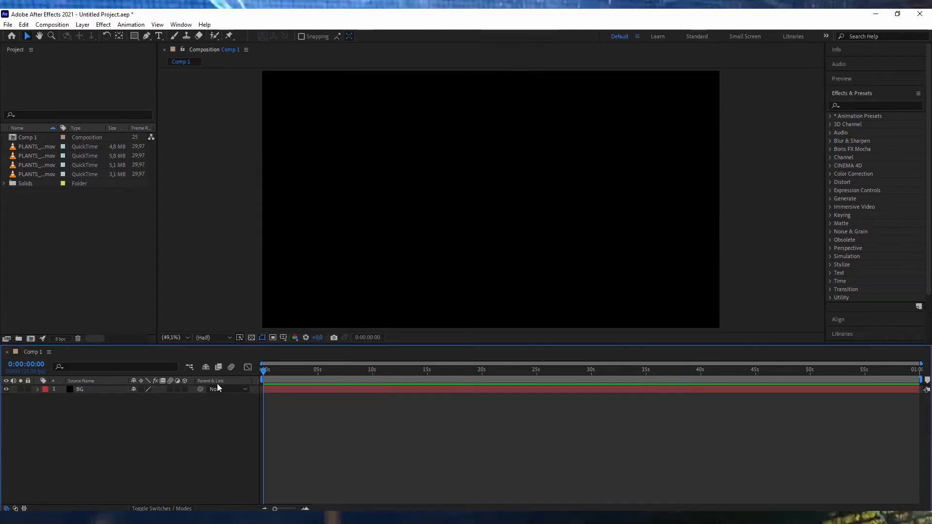
Select the BG layer in the timeline and deselect it again
click(246, 340)
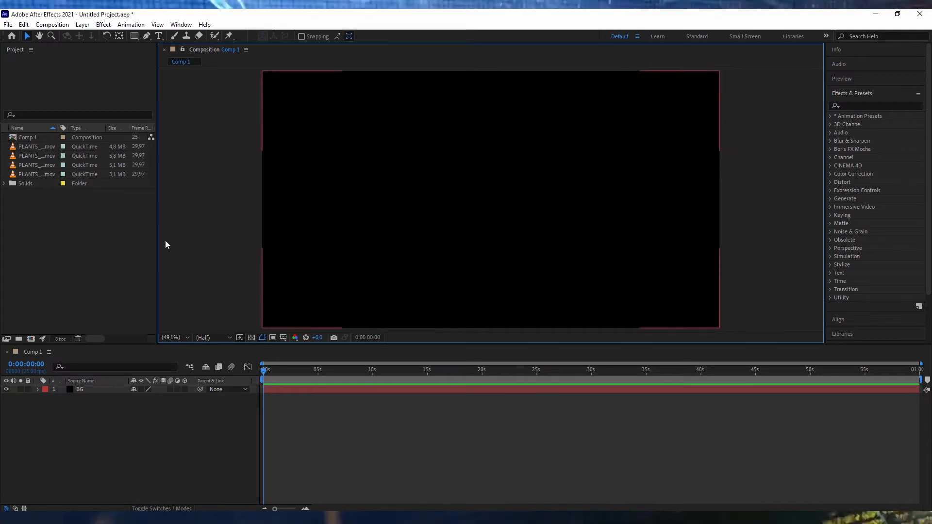
click(79, 390)
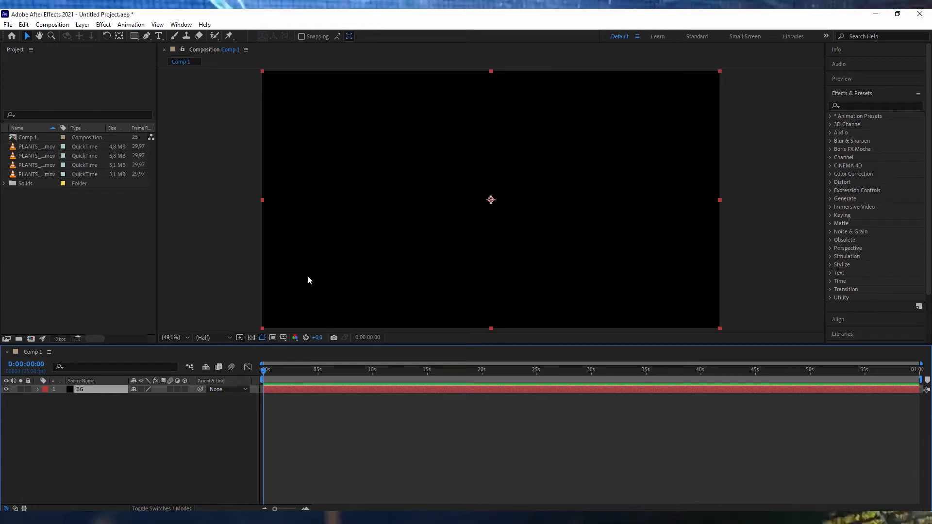
click(169, 428)
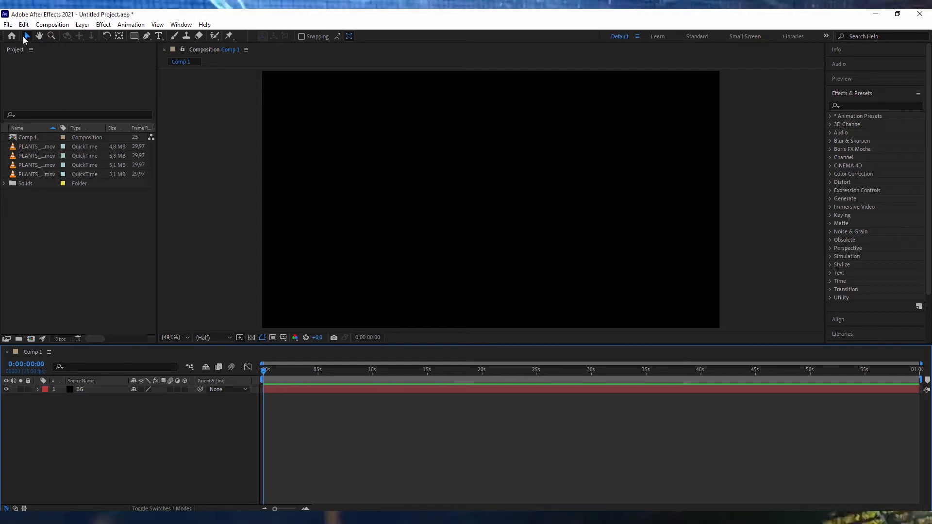
Move the BG solid around the composition with the Selection tool and undo the moves
click(531, 266)
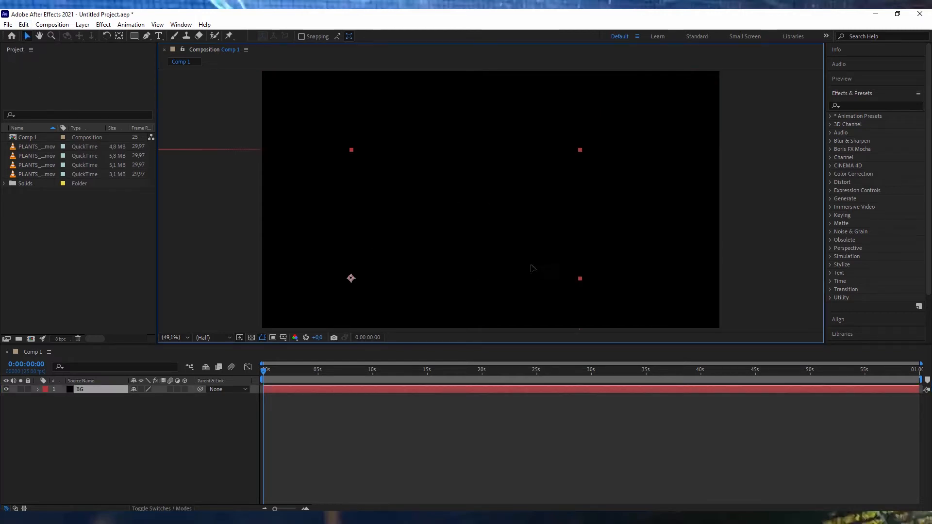
drag(452, 192, 456, 181)
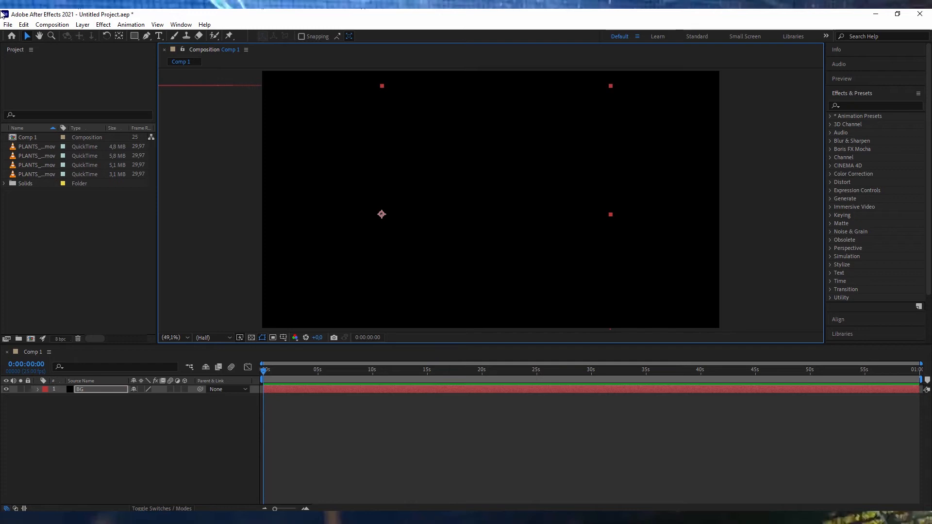
click(23, 24)
click(30, 33)
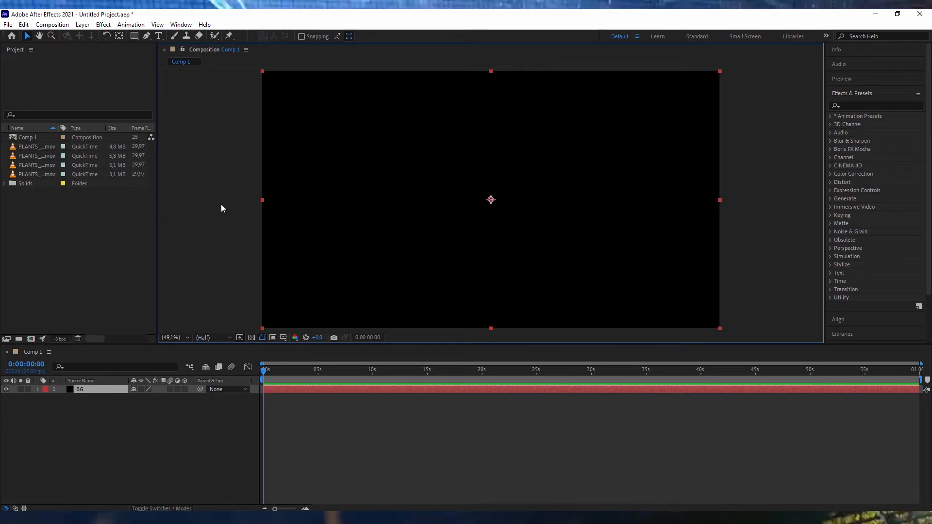
Pan the composition view around with the Hand tool
click(39, 36)
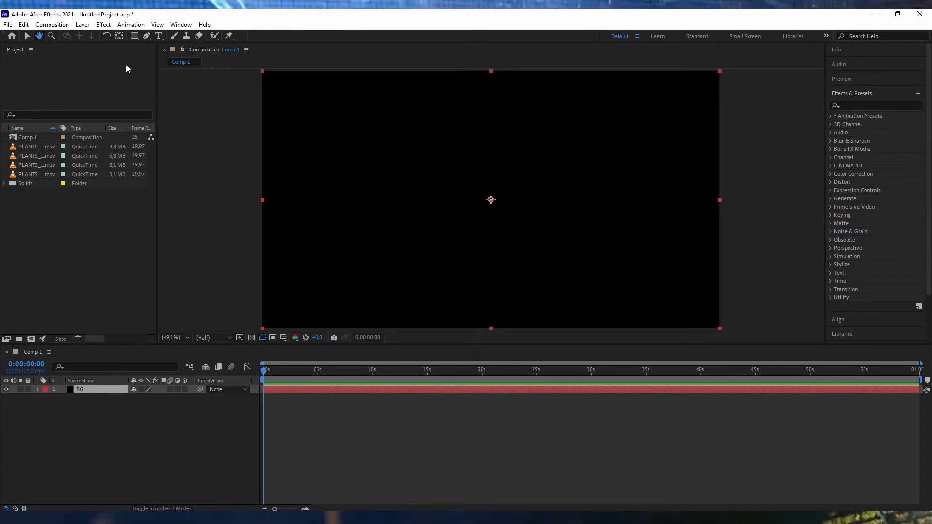
mouse_move(500, 167)
mouse_down()
mouse_move(474, 223)
mouse_move(520, 101)
mouse_move(428, 203)
mouse_move(563, 150)
mouse_move(483, 150)
mouse_move(487, 176)
mouse_up()
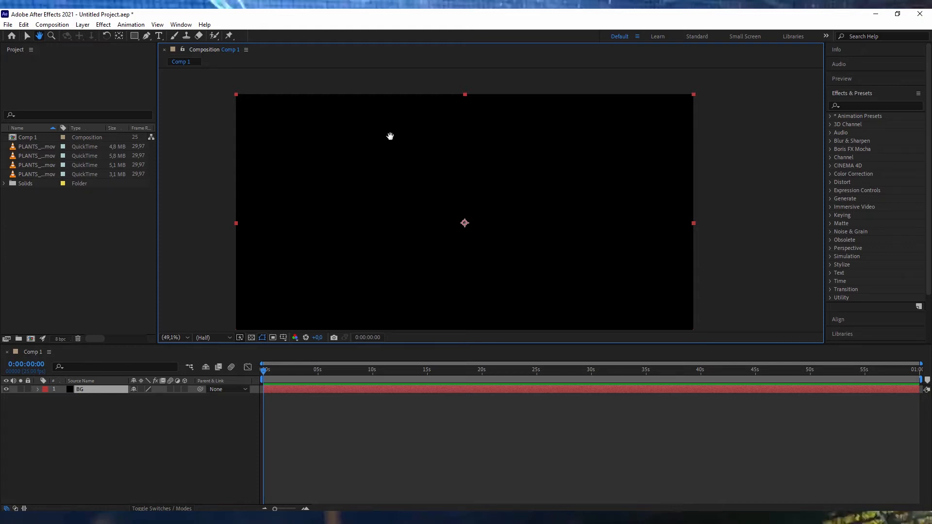
drag(409, 166, 254, 174)
drag(462, 99, 422, 152)
Zoom the composition view out to 25% and in to 400%
key(slash)
scroll(392, 200, up, 2)
scroll(392, 200, down, 4)
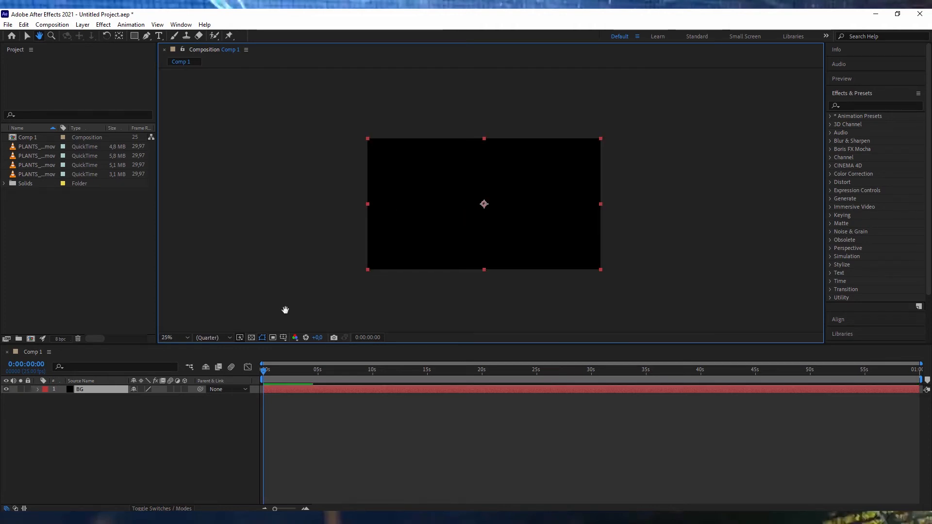
click(174, 338)
click(180, 267)
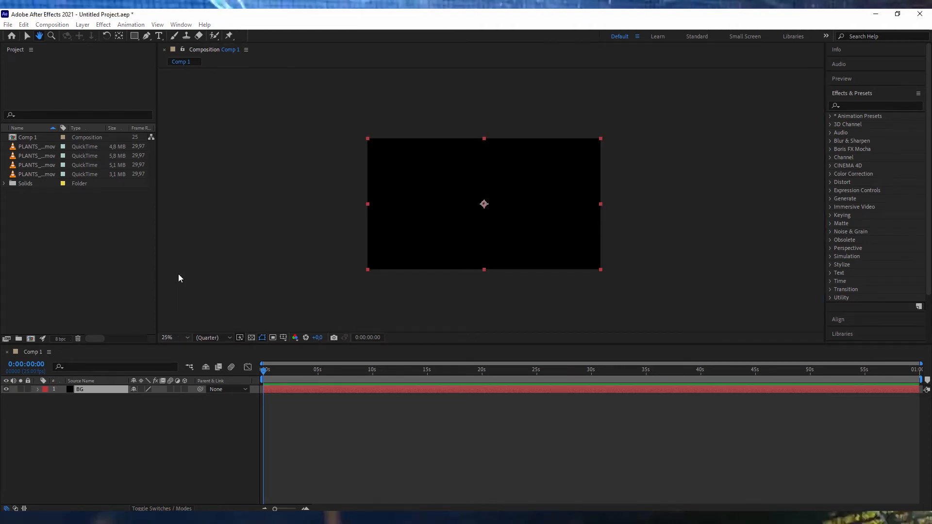
scroll(423, 224, up, 2)
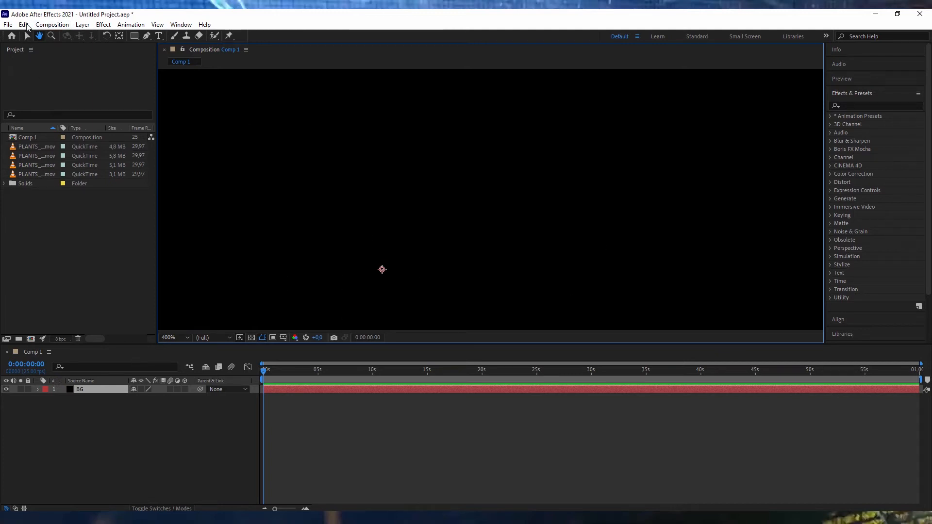
mouse_move(184, 168)
mouse_down()
mouse_move(337, 167)
mouse_move(508, 90)
mouse_move(439, 165)
mouse_move(560, 151)
mouse_move(276, 277)
mouse_up()
Set the composition view magnification to Fit up to 100%
click(170, 335)
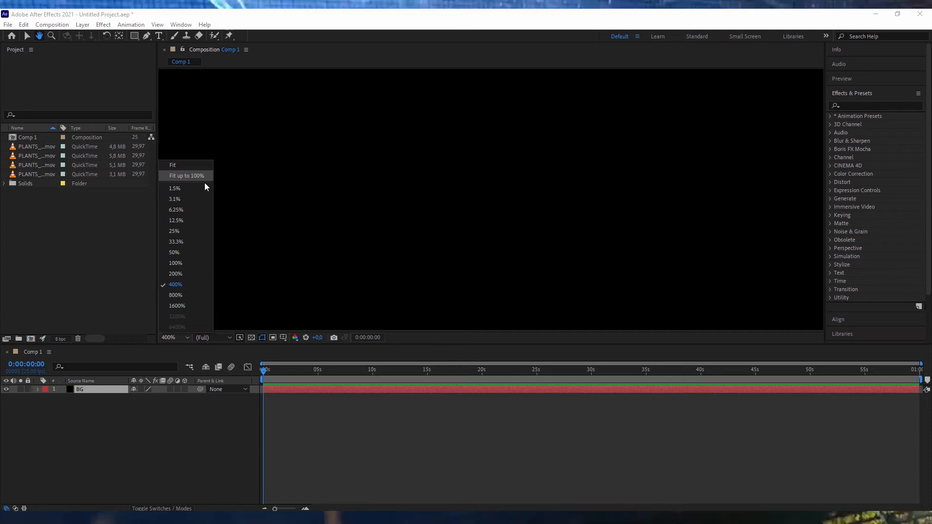
click(176, 336)
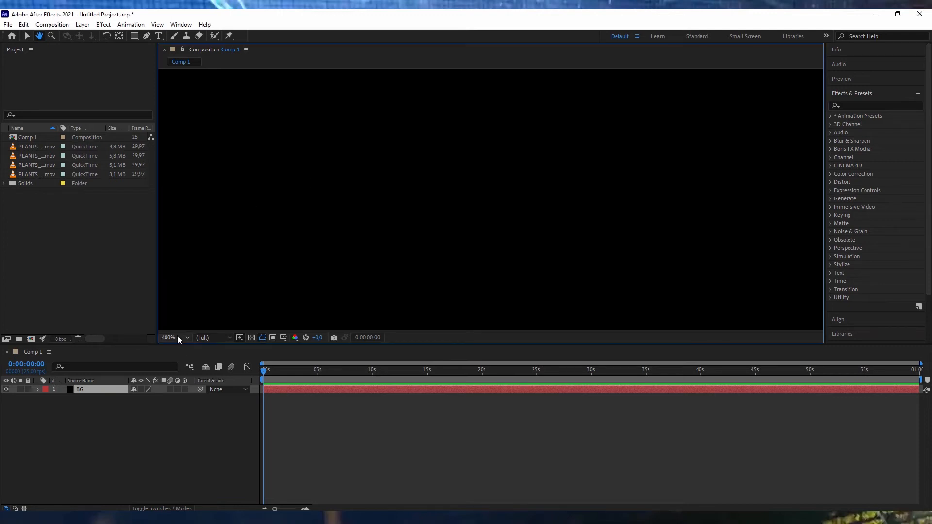
click(179, 338)
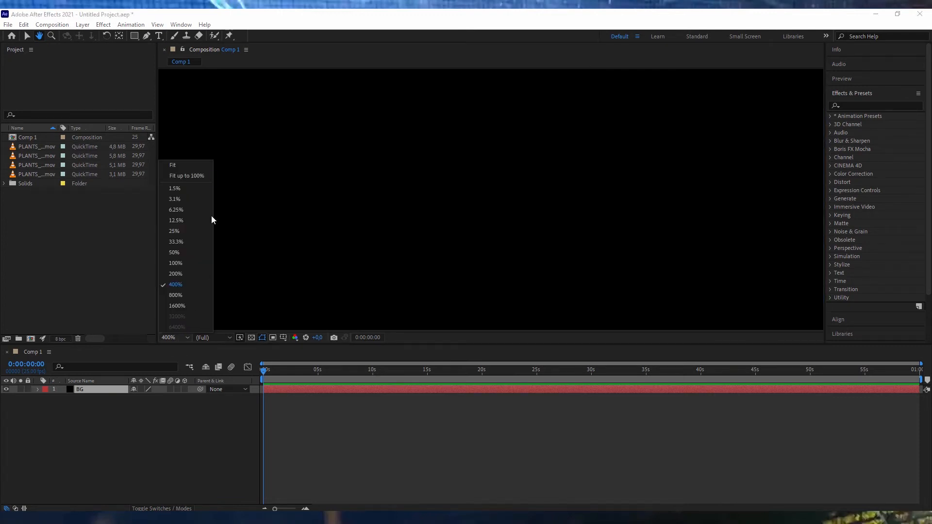
click(184, 176)
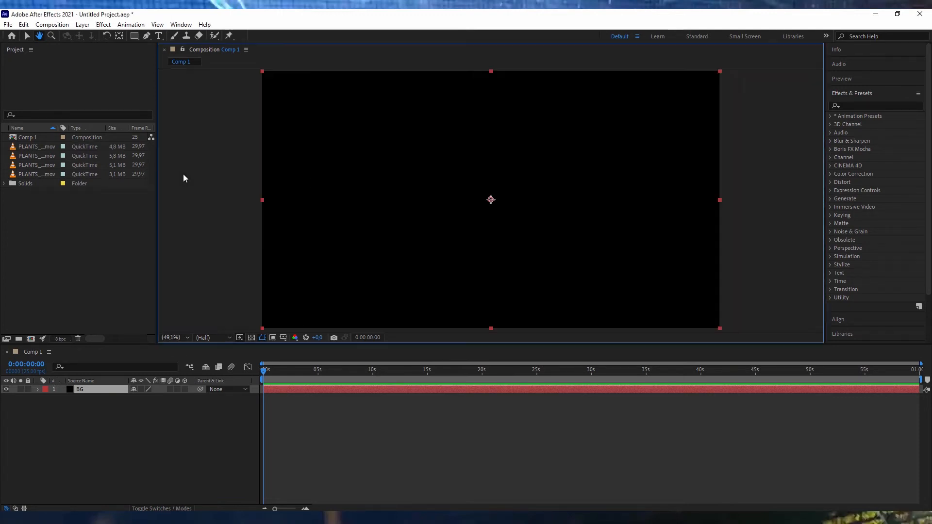
Try out a text box with the Type tool, undo it, and return to the Selection tool after a look at the Pen tool
click(159, 35)
drag(300, 112, 537, 213)
click(23, 27)
click(43, 39)
click(147, 36)
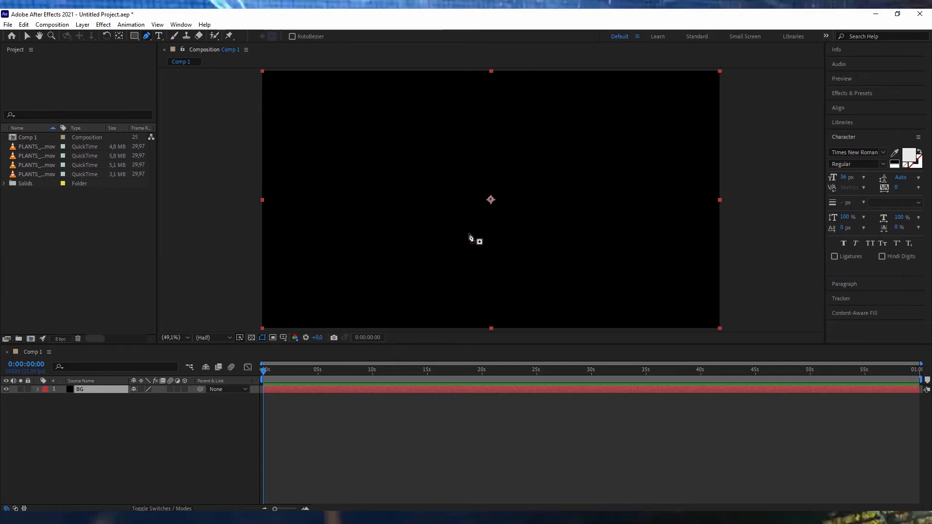
click(27, 36)
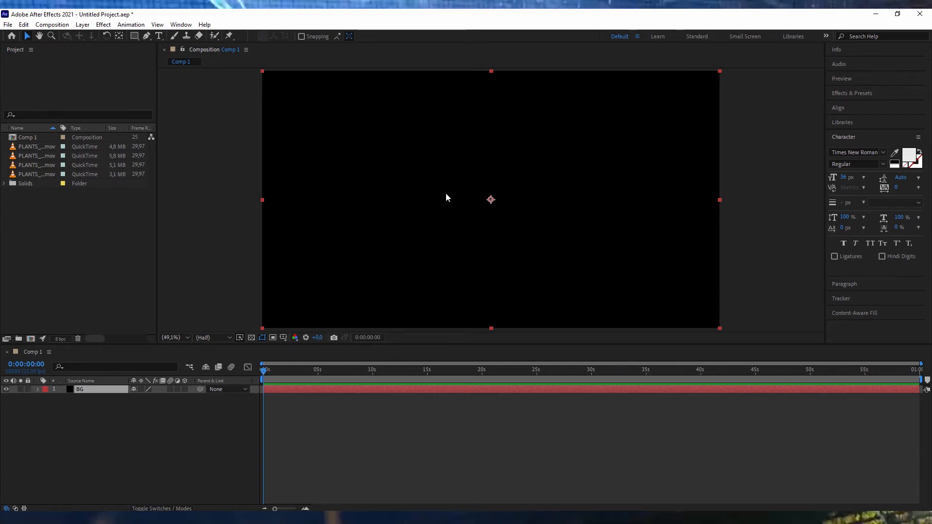
Find the Gradient Ramp effect by searching for "gradi" and apply it to the BG solid
click(845, 93)
click(850, 105)
text(gra)
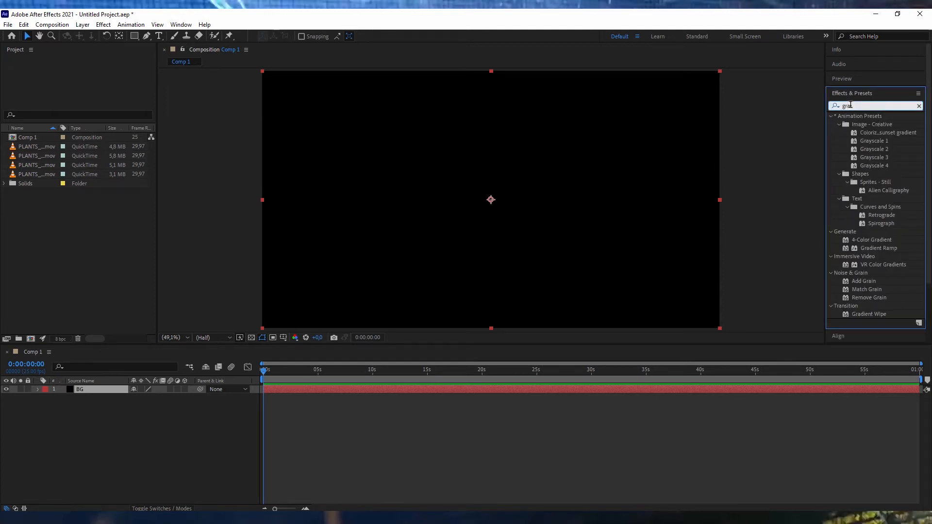
text(di)
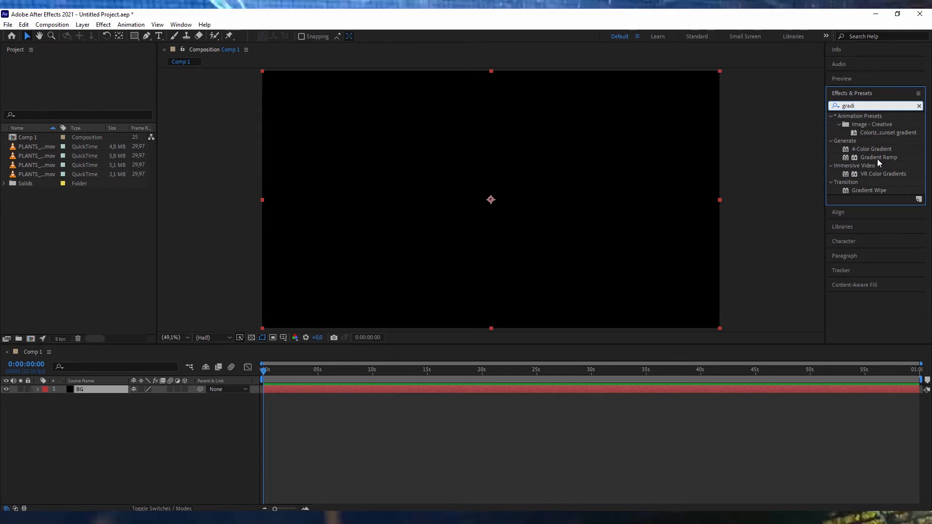
drag(882, 157, 511, 166)
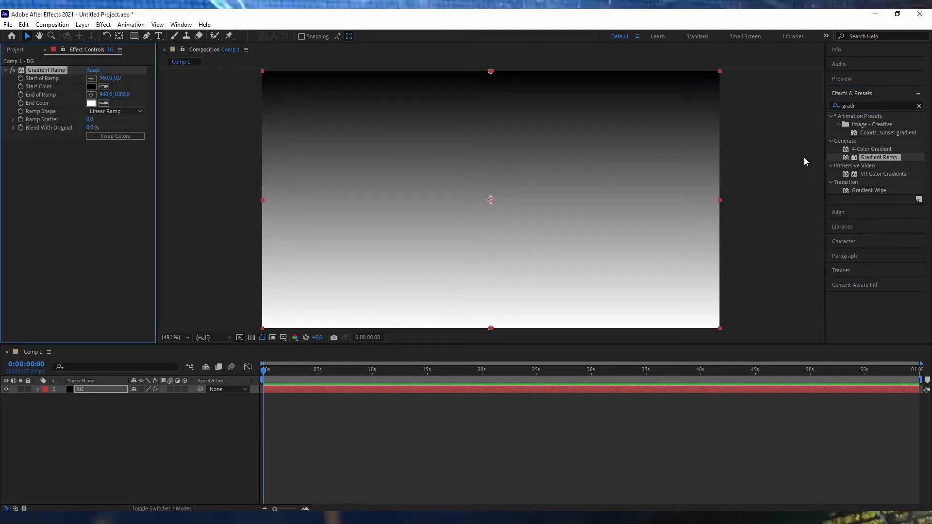
With the Gradient Ramp switched off, try the 4-Color Gradient effect on the BG solid and delete it
click(12, 71)
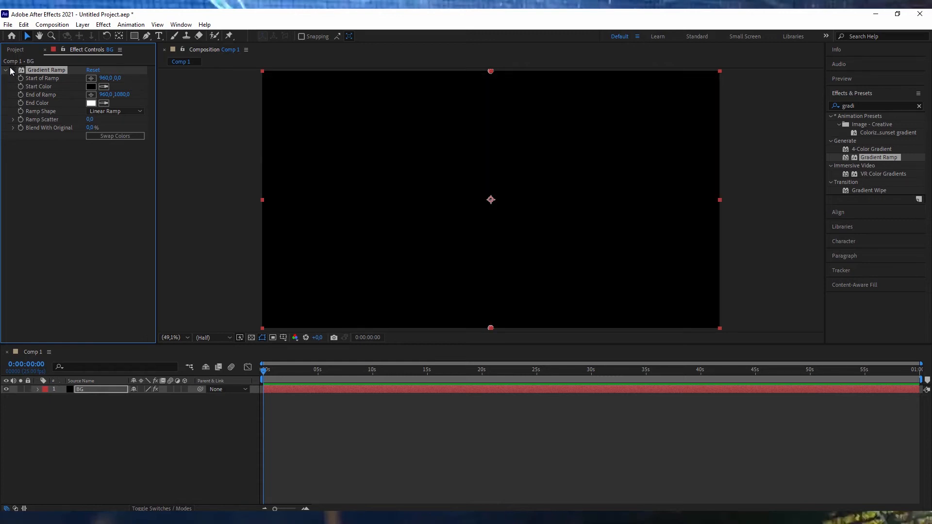
click(13, 71)
click(14, 71)
drag(871, 149, 509, 184)
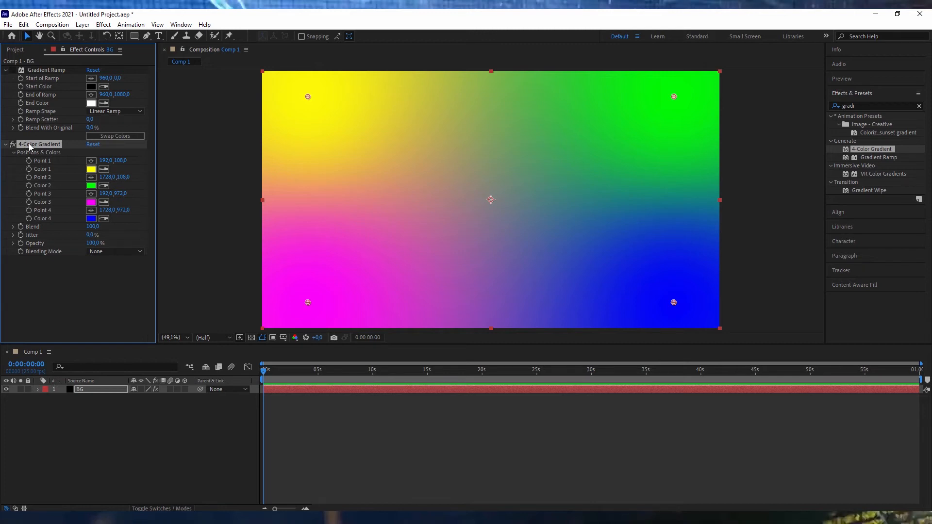
key(Delete)
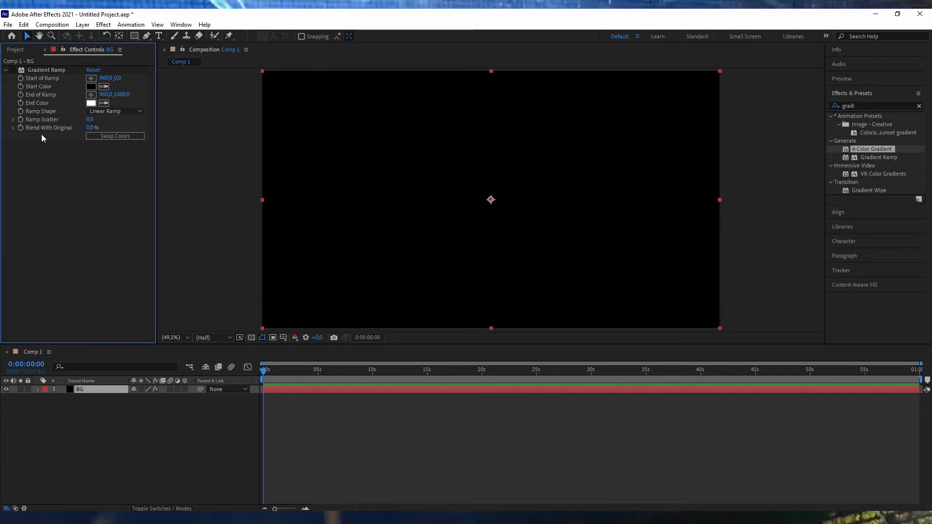
Switch the Gradient Ramp effect back on, select it, and clear the effects search
click(13, 70)
click(13, 70)
click(13, 71)
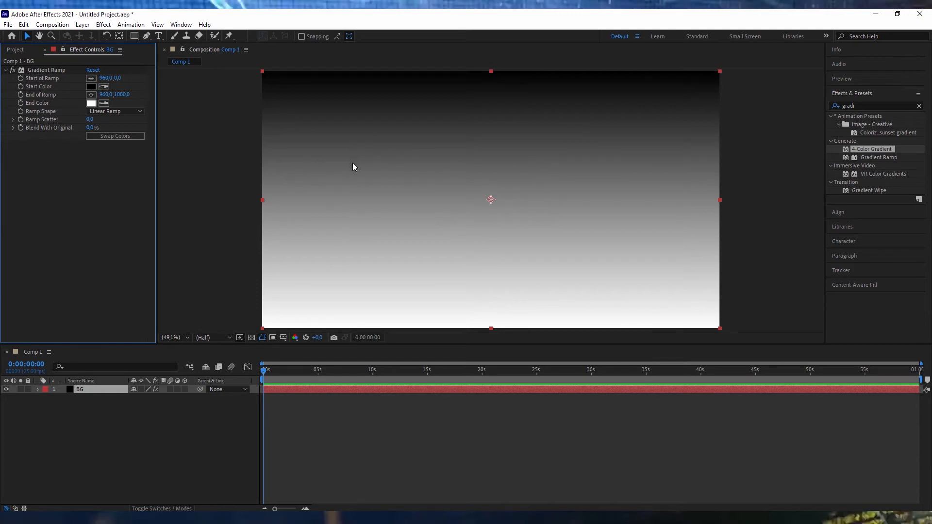
click(50, 71)
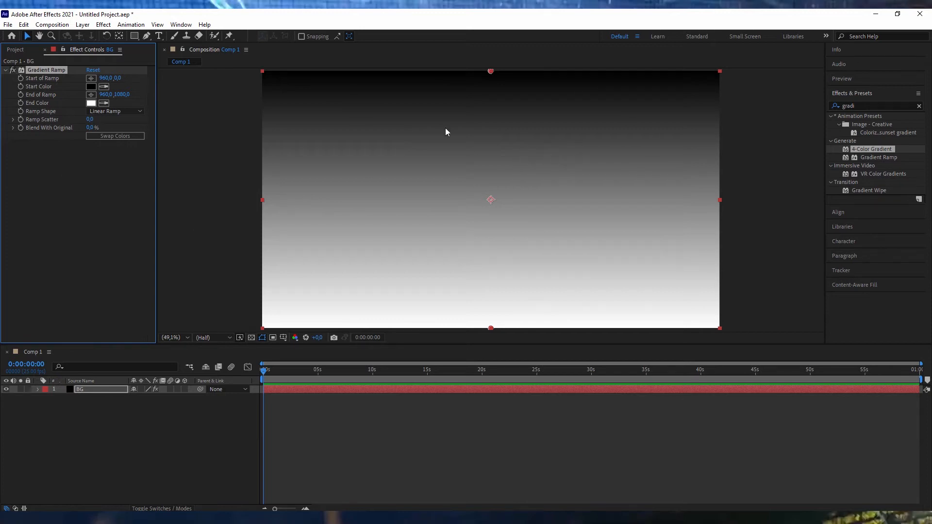
click(919, 106)
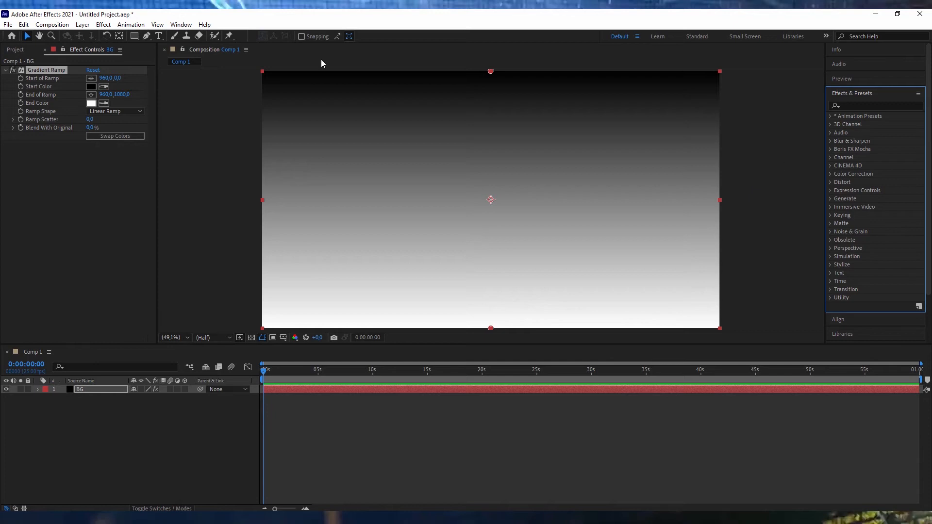
Set the Gradient Ramp's Start Color to dark green 003E0D
click(52, 87)
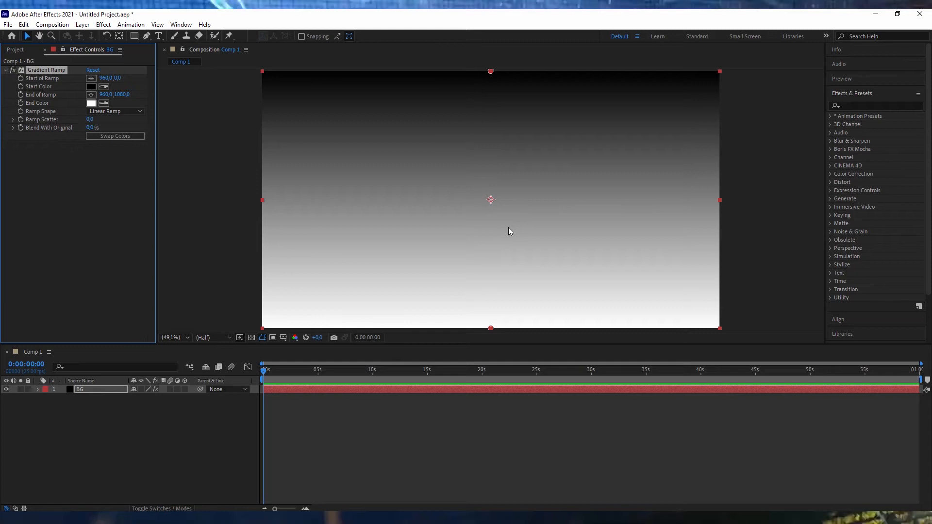
click(92, 87)
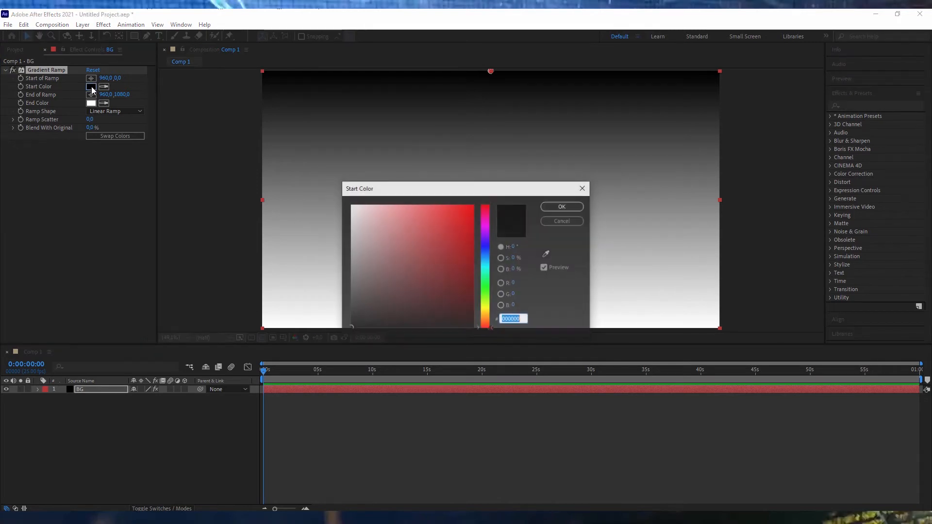
drag(484, 307, 484, 283)
click(473, 283)
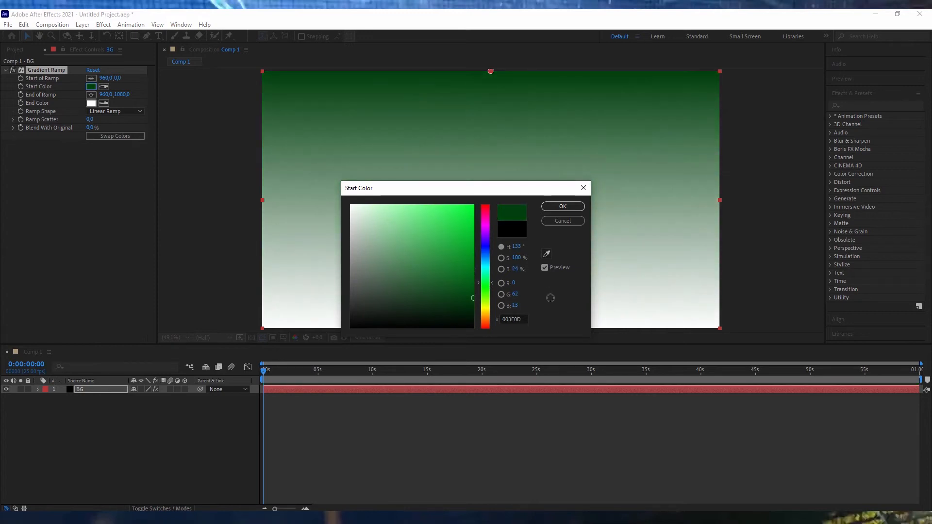
click(563, 206)
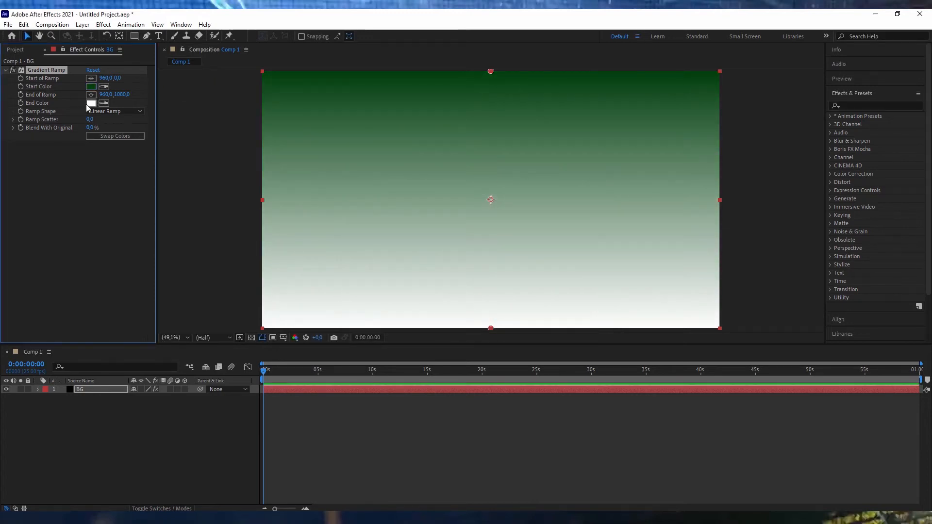
Set the Gradient Ramp's End Color to black 000000
click(90, 103)
click(369, 327)
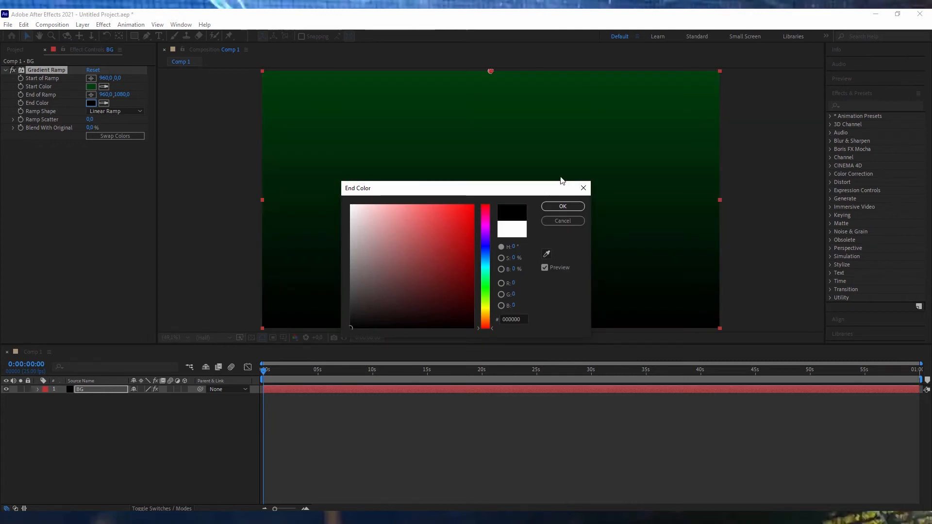
click(563, 206)
Change the Gradient Ramp's Start Color to a brighter green with a slightly adjusted hue
click(90, 86)
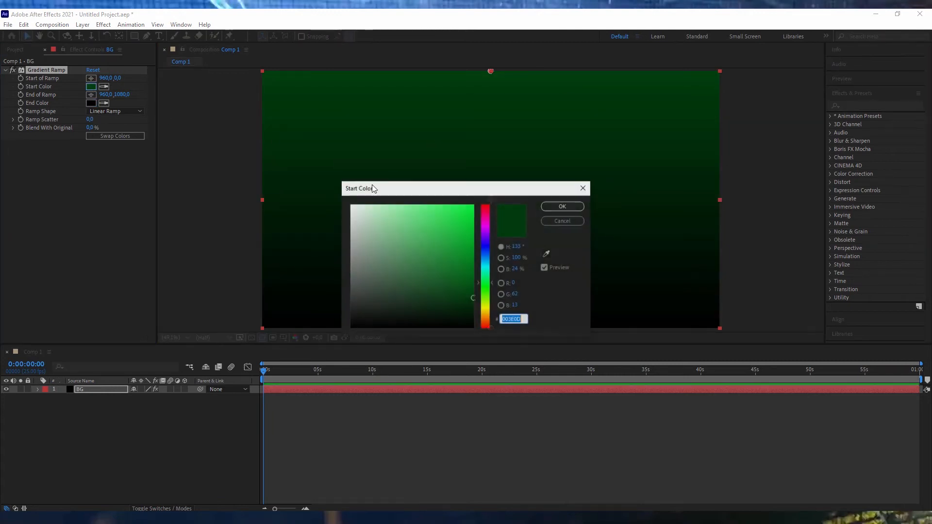
click(474, 268)
drag(488, 265, 496, 279)
click(562, 206)
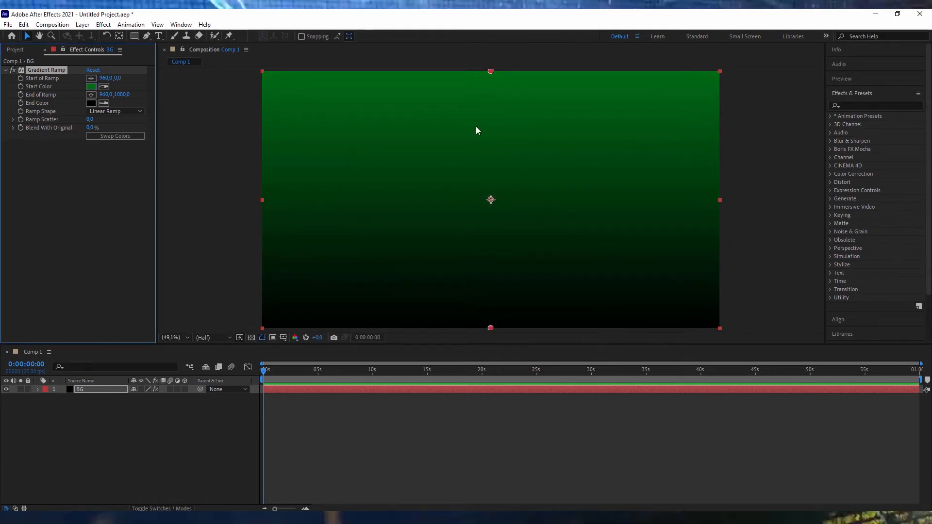
Move the BG solid off-centre in the composition, deselect it, and undo the move
drag(492, 202, 520, 190)
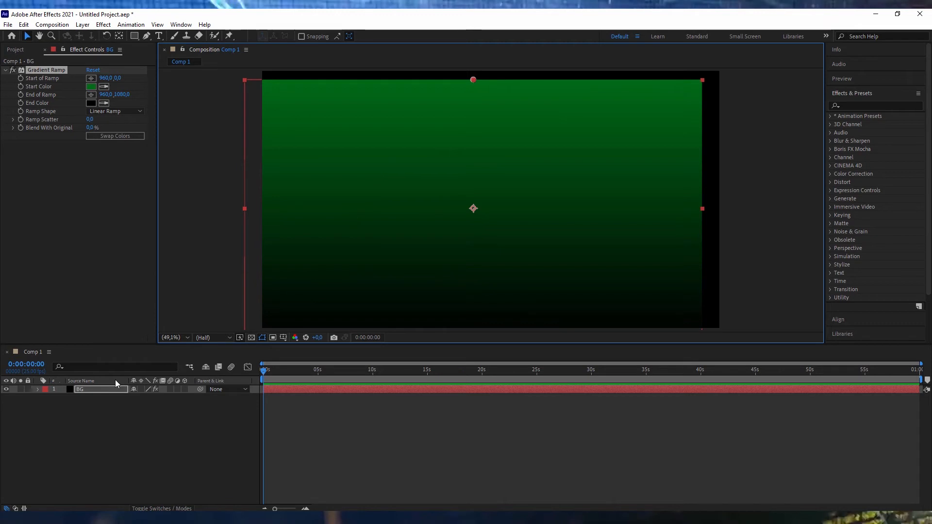
click(95, 444)
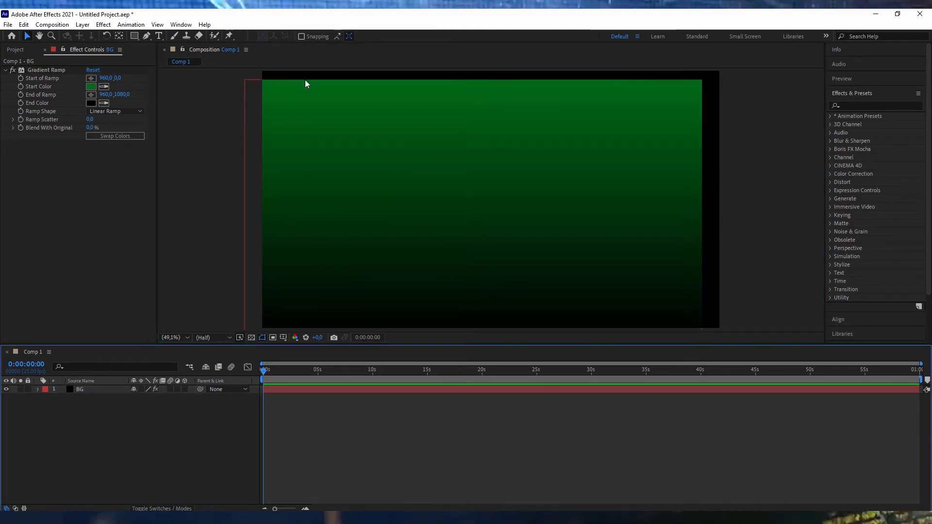
click(23, 24)
click(29, 33)
click(23, 25)
click(31, 33)
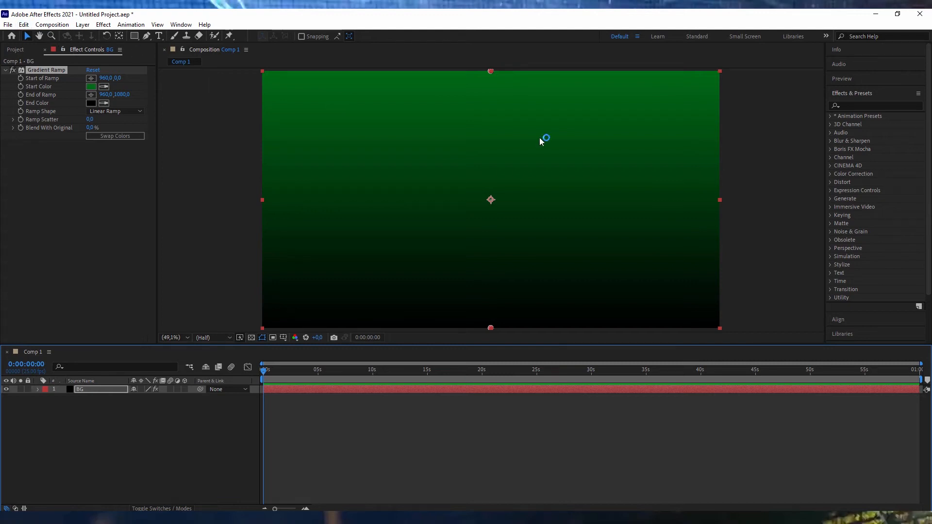
Zoom the composition view in and out, ending at 400%
click(95, 217)
scroll(518, 284, up, 2)
scroll(502, 283, down, 3)
scroll(503, 284, up, 4)
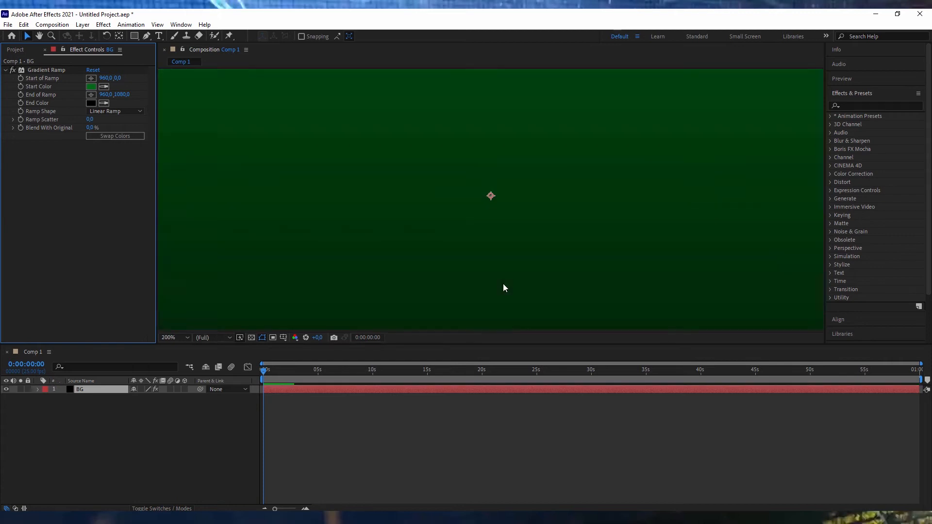
scroll(503, 286, down, 4)
scroll(374, 193, up, 6)
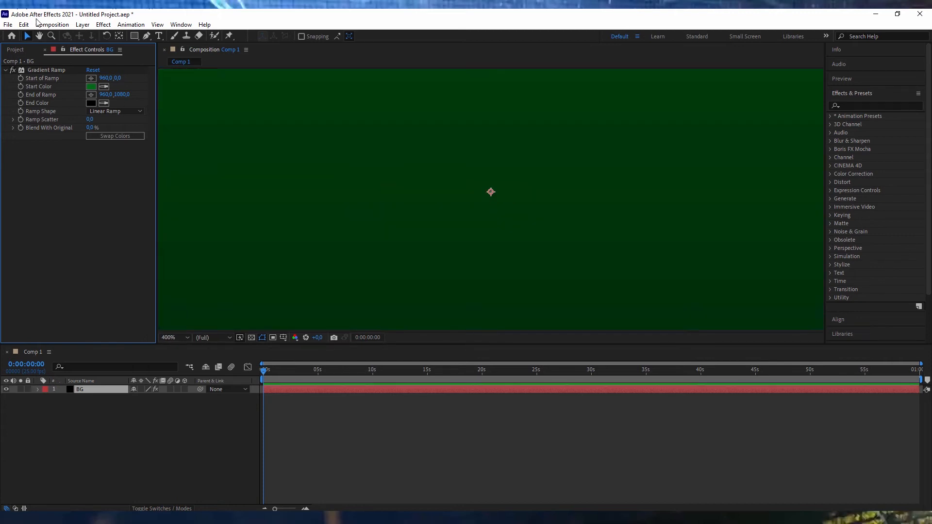
Pan around the enlarged gradient with the Hand tool, zooming out to 25% and back in to 50%
click(40, 36)
drag(554, 284, 543, 119)
drag(504, 276, 506, 136)
drag(490, 201, 492, 83)
drag(476, 256, 531, 86)
mouse_move(472, 312)
mouse_down()
mouse_move(522, 123)
mouse_move(492, 187)
mouse_move(495, 114)
mouse_up()
drag(513, 178, 469, 264)
scroll(470, 251, down, 2)
drag(498, 220, 419, 226)
scroll(419, 226, down, 5)
scroll(421, 225, up, 2)
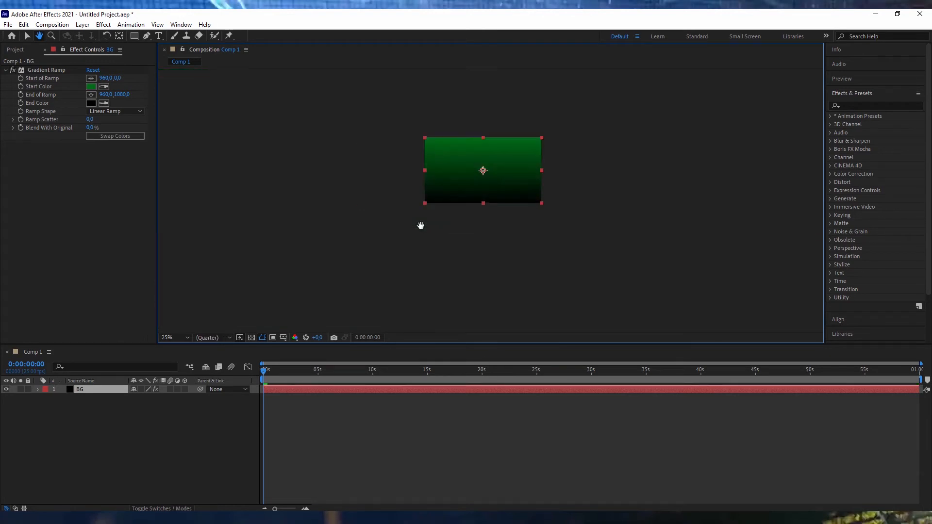
scroll(421, 226, up, 2)
Select the Gradient Ramp effect and move its End of Ramp point to about 927, 822, with the composition view set to Fit
click(48, 72)
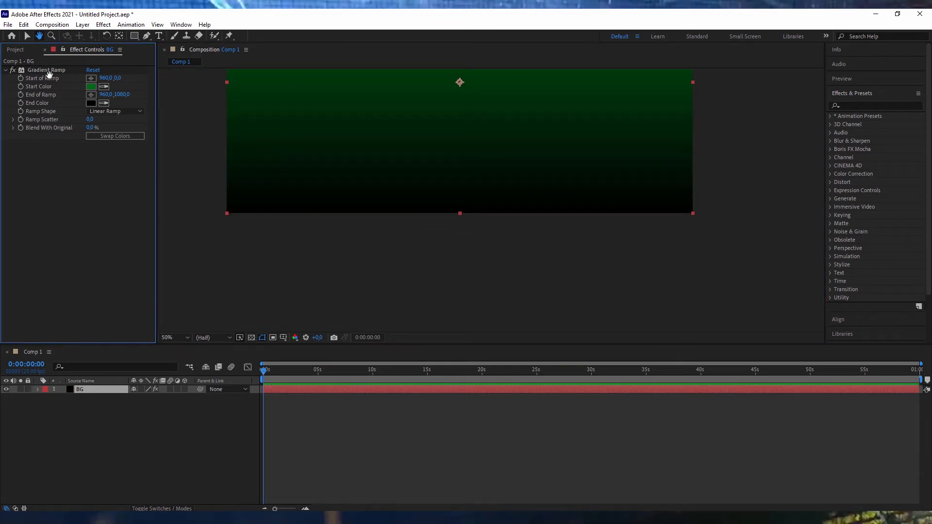
click(27, 36)
click(33, 71)
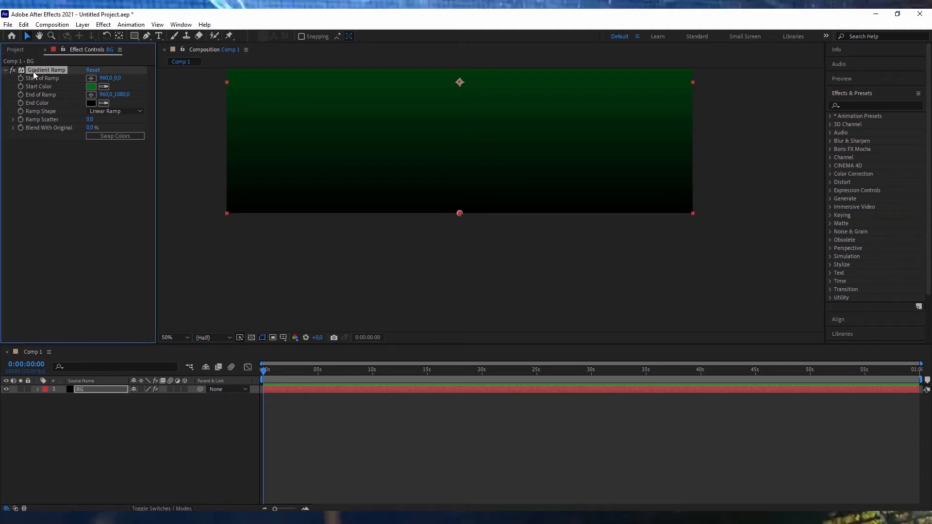
scroll(431, 233, up, 2)
drag(429, 229, 381, 179)
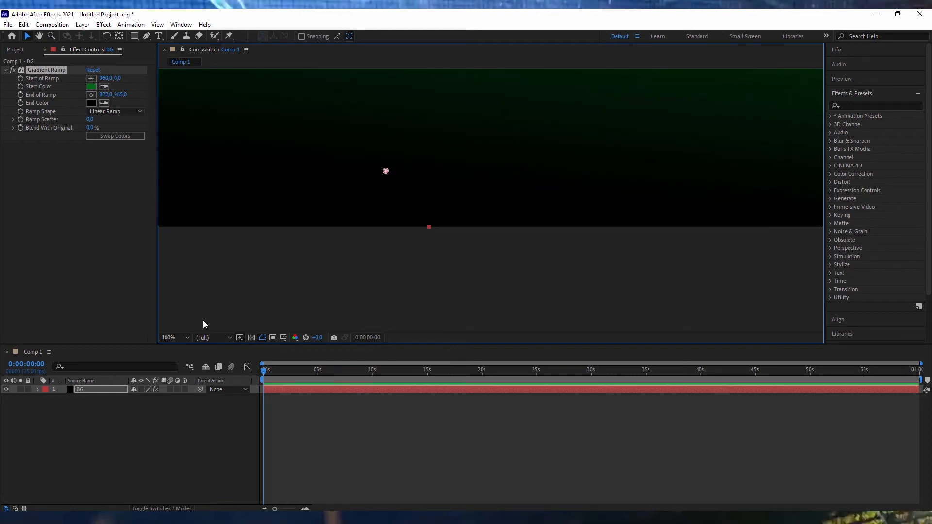
click(177, 336)
click(196, 164)
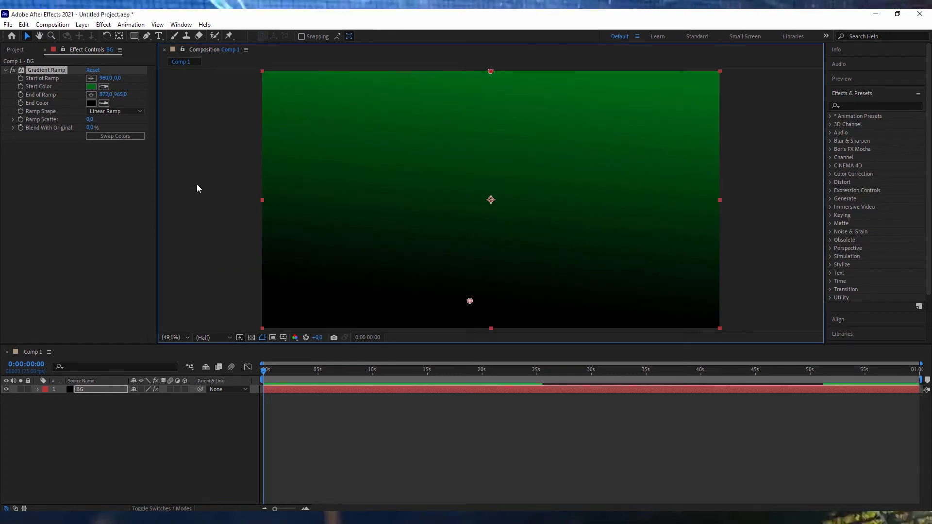
drag(470, 301, 486, 267)
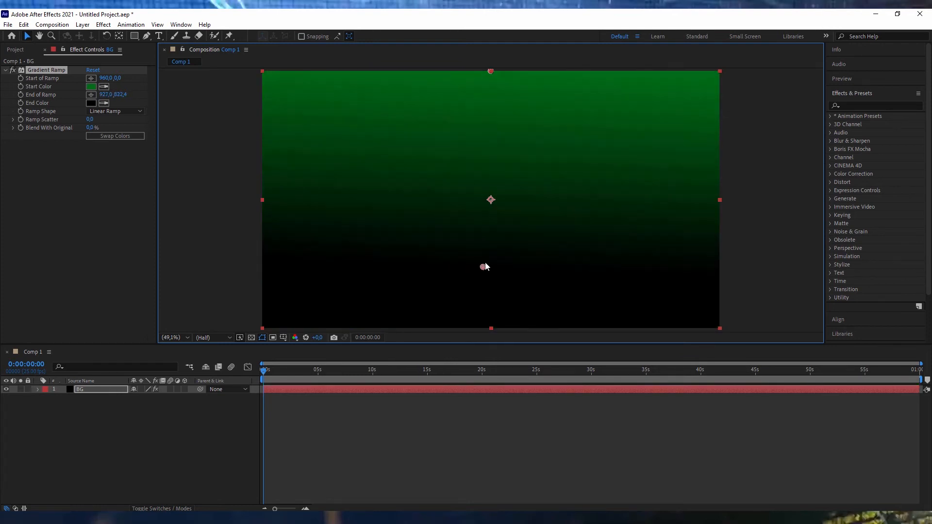
Move the Start of Ramp point above the frame to about 953, -122 and the End of Ramp point below it to about 998, 1336
drag(489, 74, 482, 43)
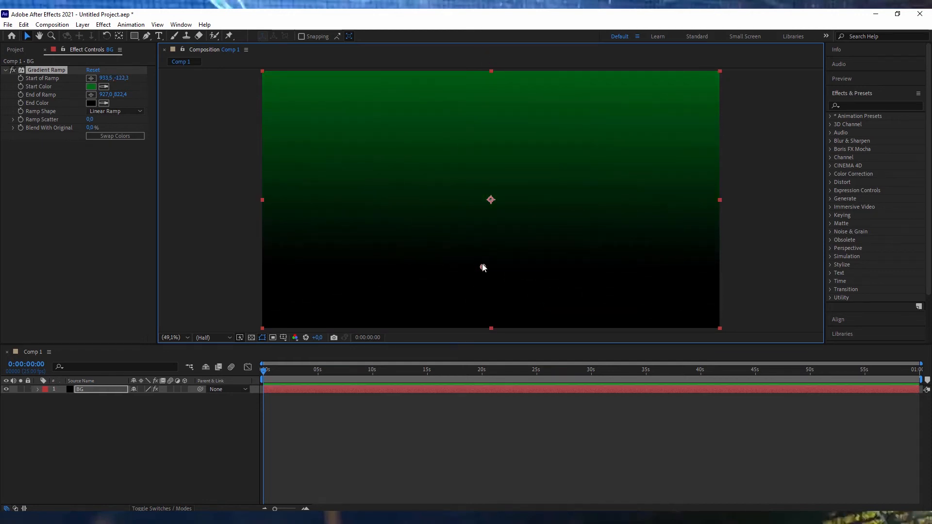
drag(485, 280, 500, 390)
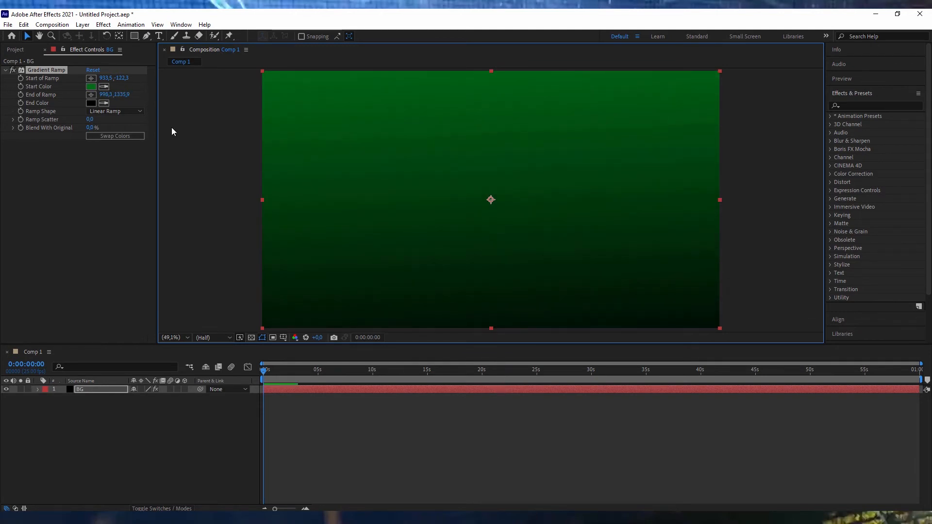
Switch the Gradient Ramp effect's Ramp Shape between linear and radial, ending on Radial Ramp
drag(88, 128, 107, 120)
key(ctrl+z)
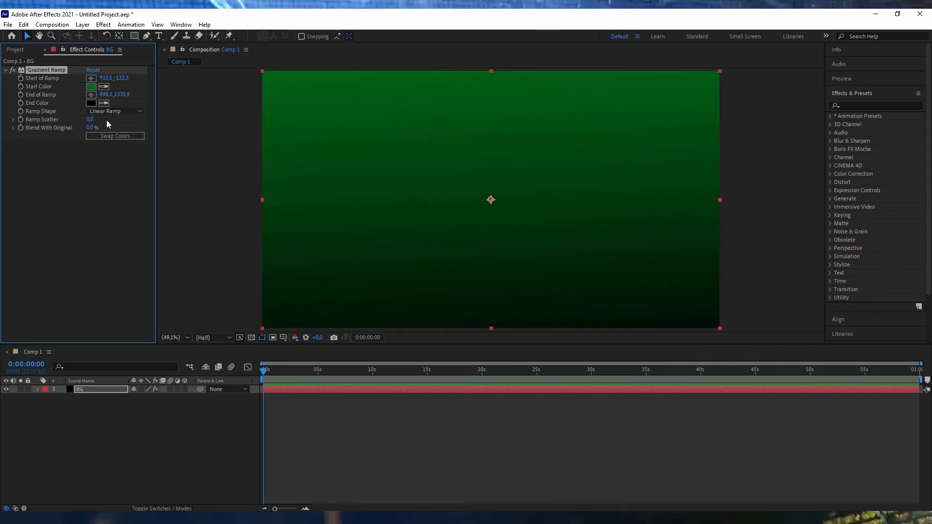
click(115, 112)
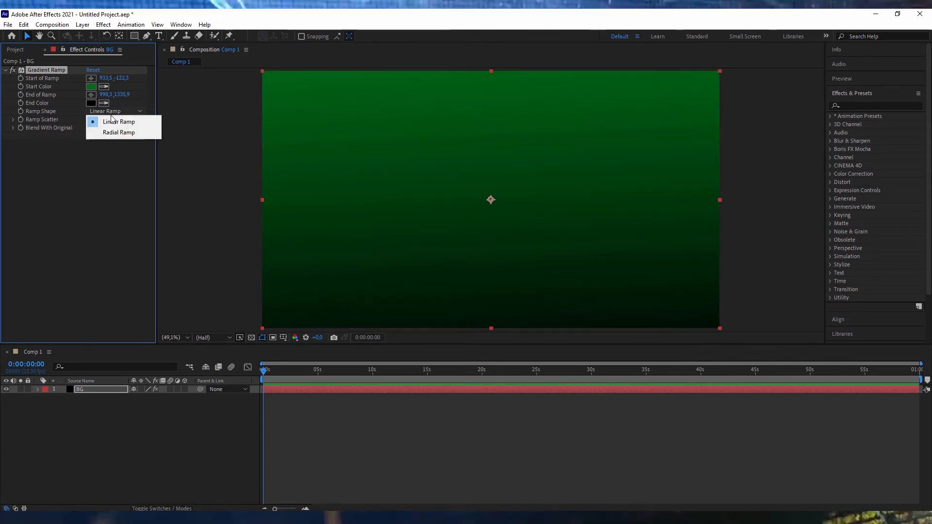
click(118, 135)
click(104, 110)
click(110, 120)
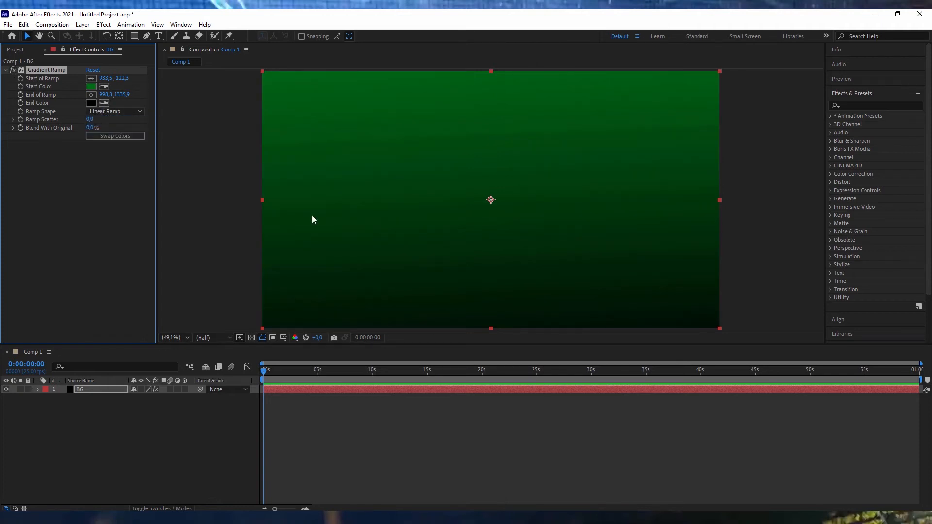
click(106, 112)
click(108, 135)
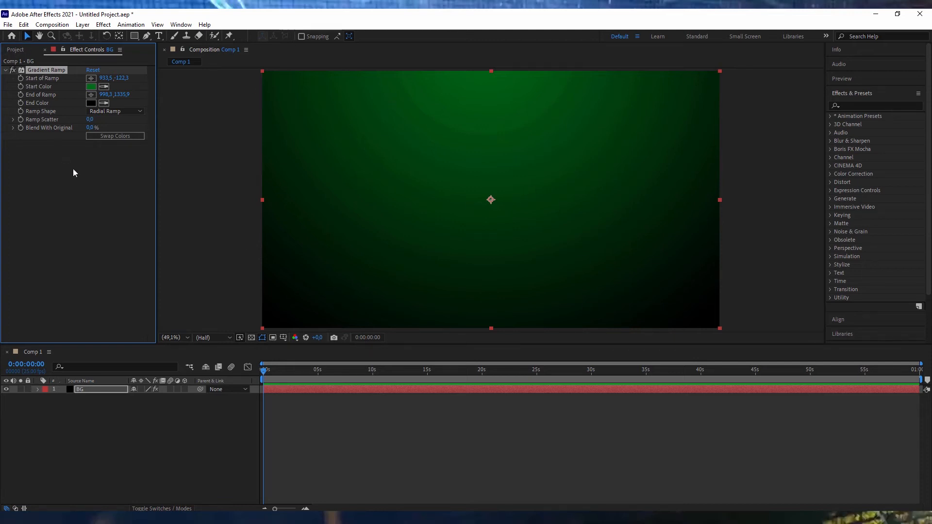
Set the gradient's Ramp Scatter to 20 and deselect the BG layer
drag(93, 119, 116, 118)
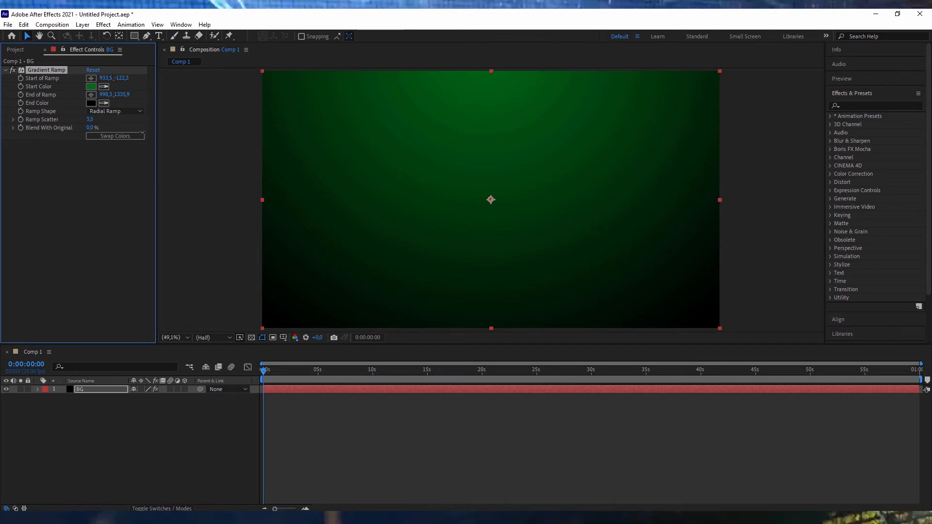
click(90, 119)
text(20)
key(Return)
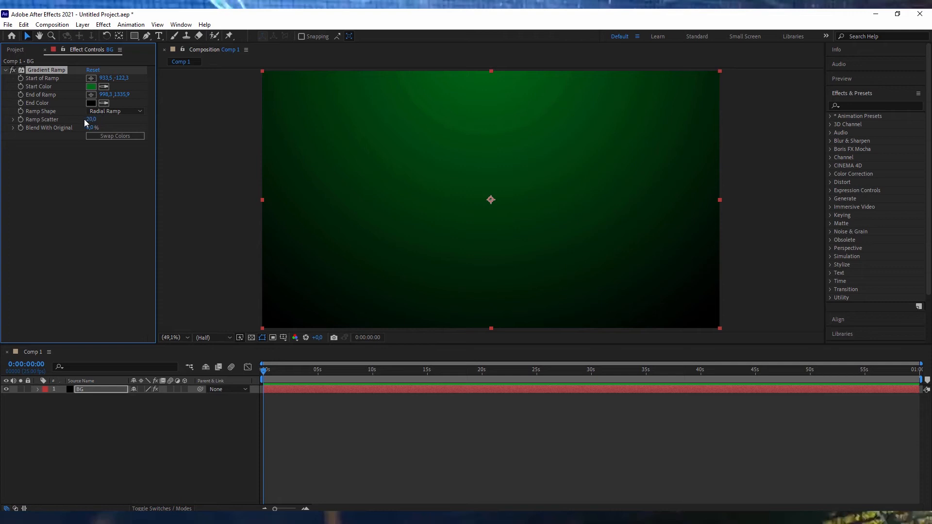
click(109, 486)
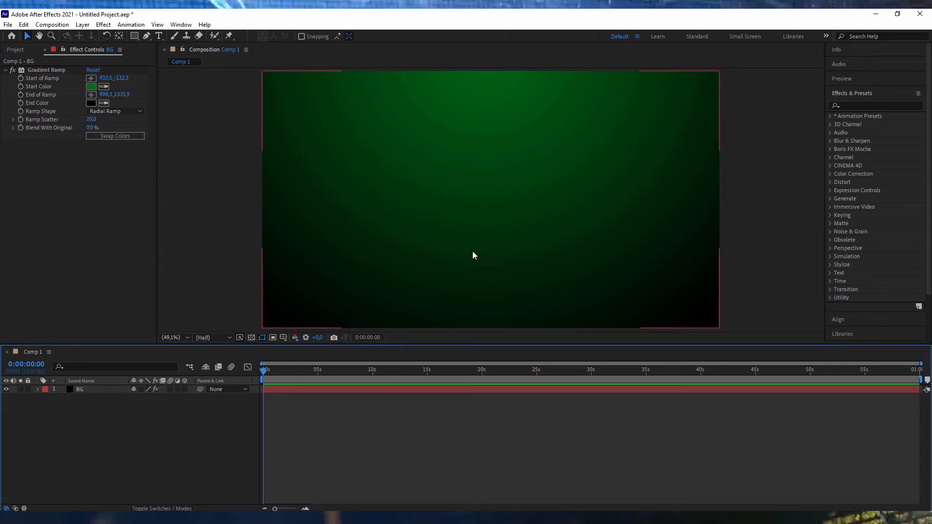
Change the gradient's Start Color to a brighter green, 007B1A
click(90, 88)
drag(471, 277, 491, 258)
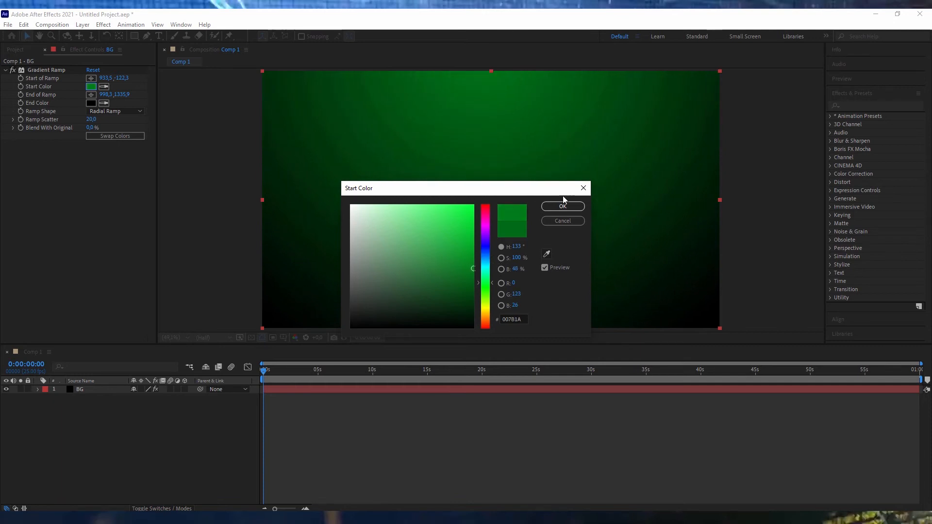
click(563, 206)
Add the PLANTS_-404_01.mov flower clip to Comp 1 above the BG layer
click(14, 50)
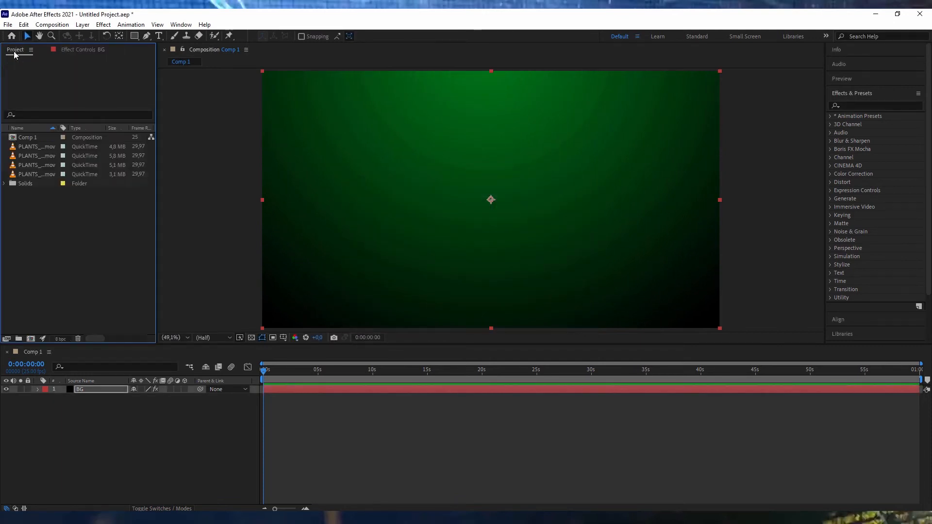
click(184, 411)
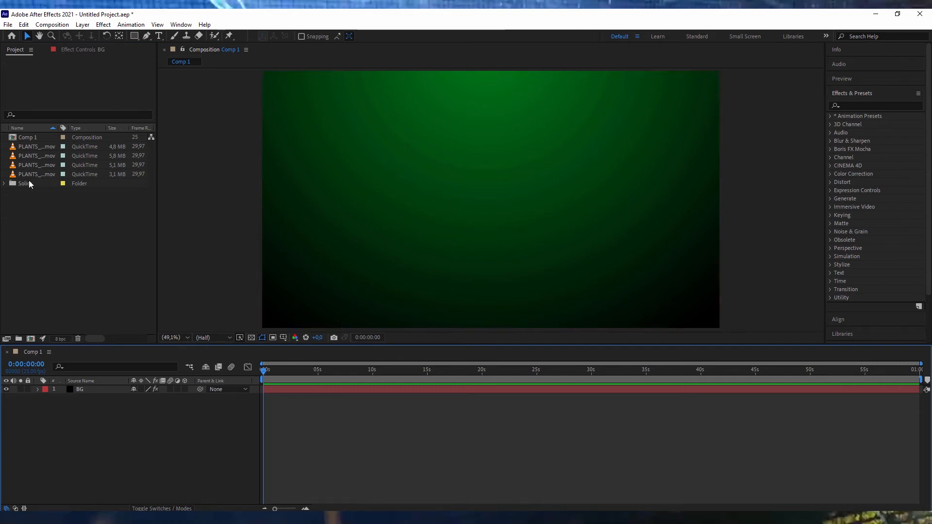
drag(22, 146, 95, 390)
Preview the flower animation from the start of the composition and stop at 0:00:01:03
key(space)
drag(269, 380, 245, 381)
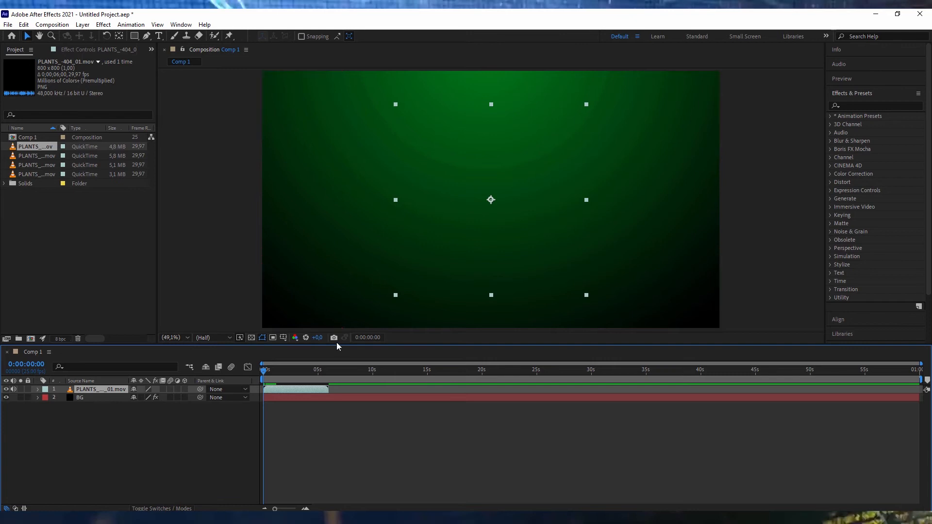
key(space)
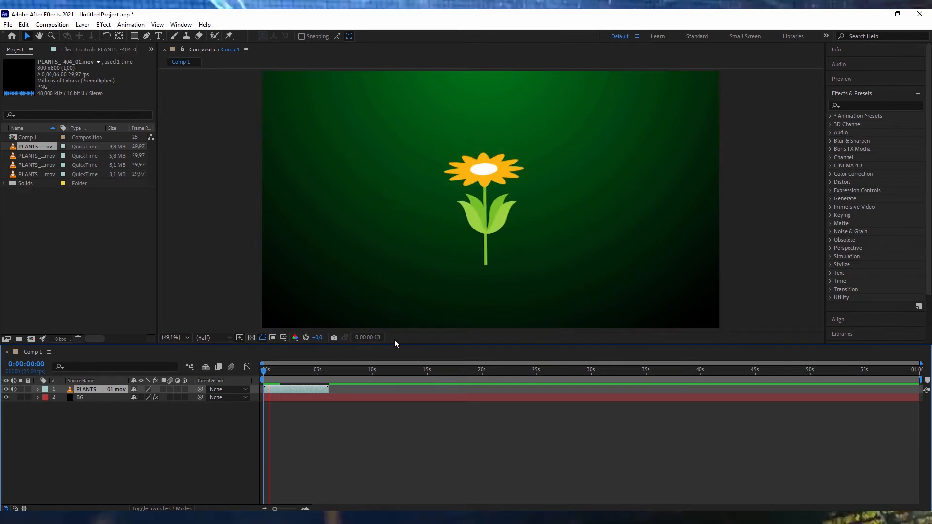
key(space)
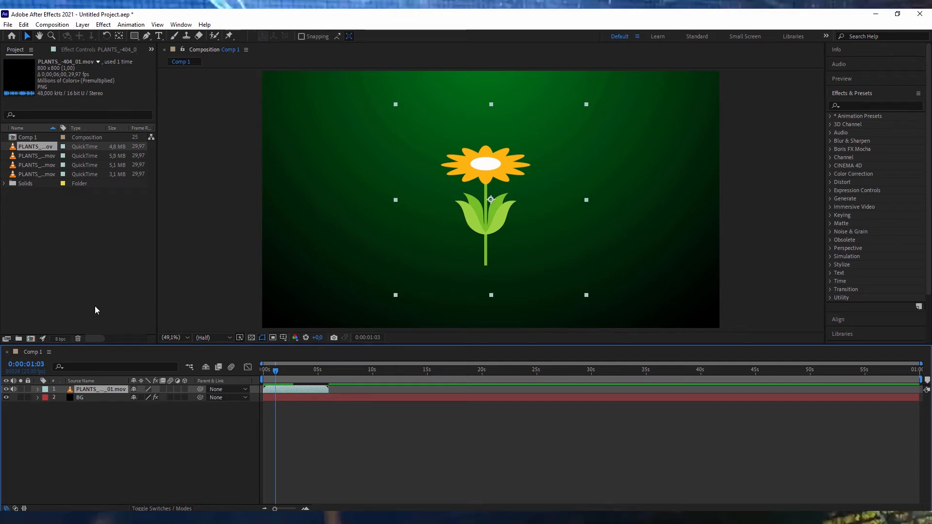
Examine the flower clip's Effect Controls and its Transform properties in the timeline, comparing them with the BG layer's effect settings
click(80, 49)
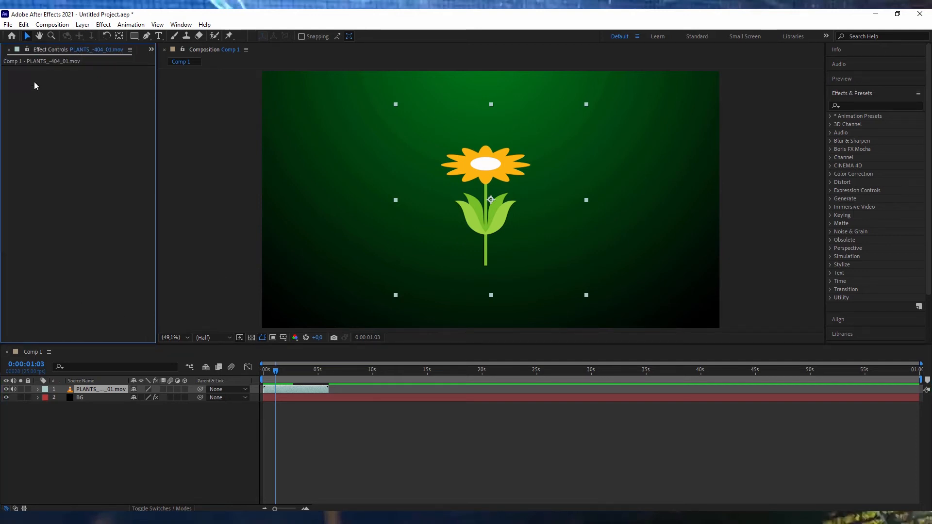
click(91, 404)
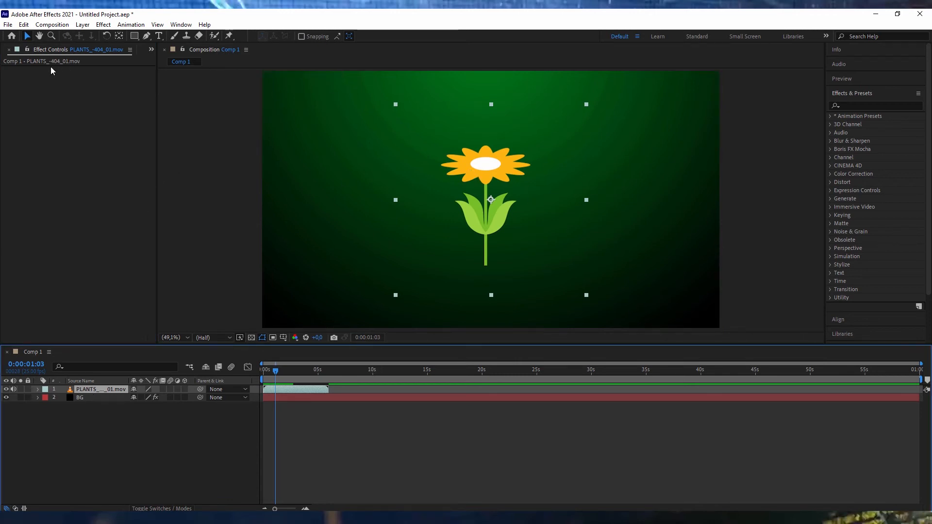
click(38, 390)
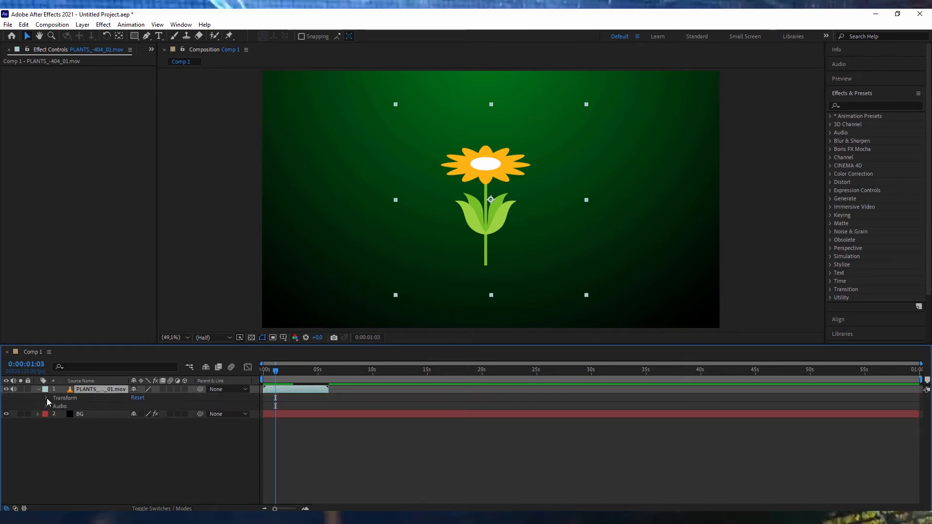
click(47, 399)
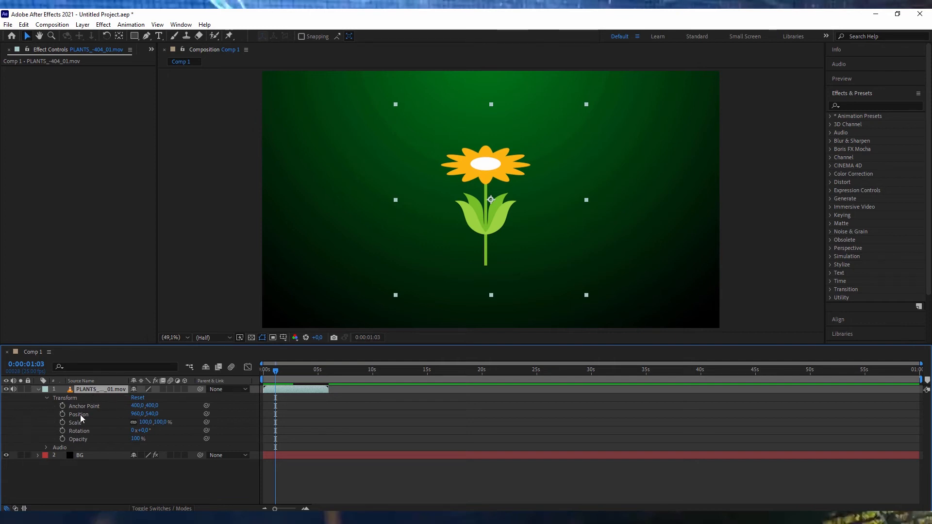
click(39, 390)
click(106, 450)
click(105, 396)
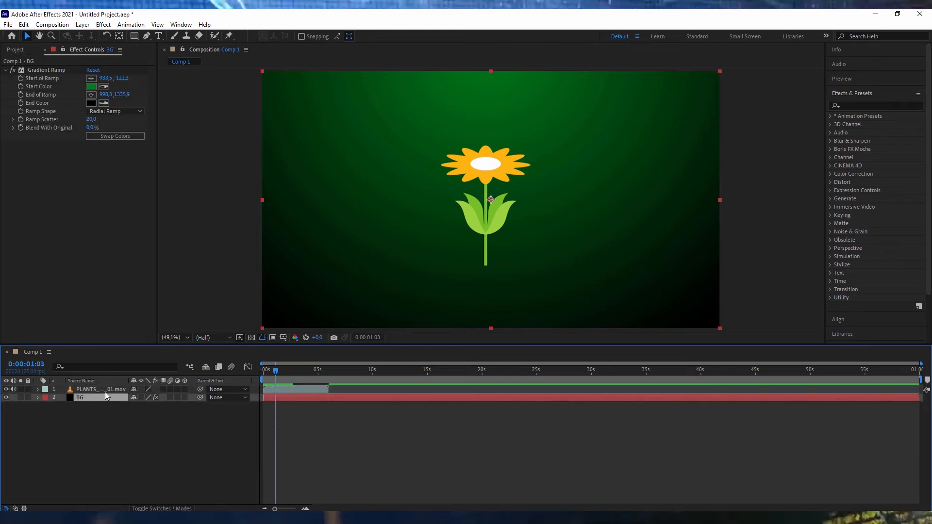
click(105, 392)
click(38, 390)
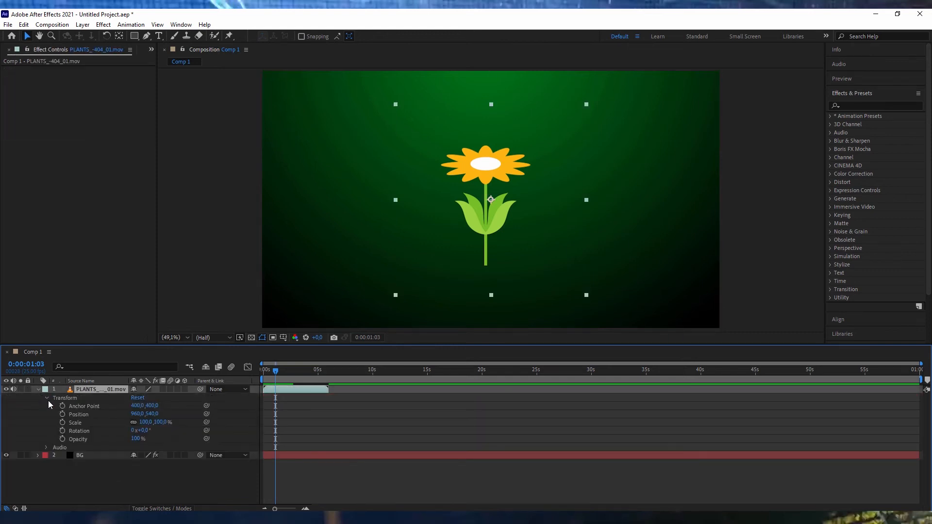
click(38, 389)
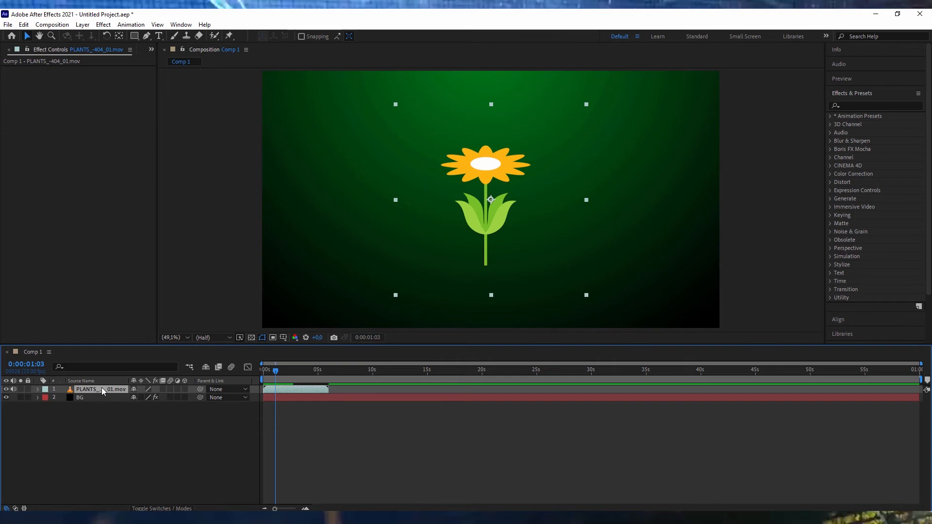
Scale the flower clip down to 45% and move it to the upper-left corner of the frame
key(s)
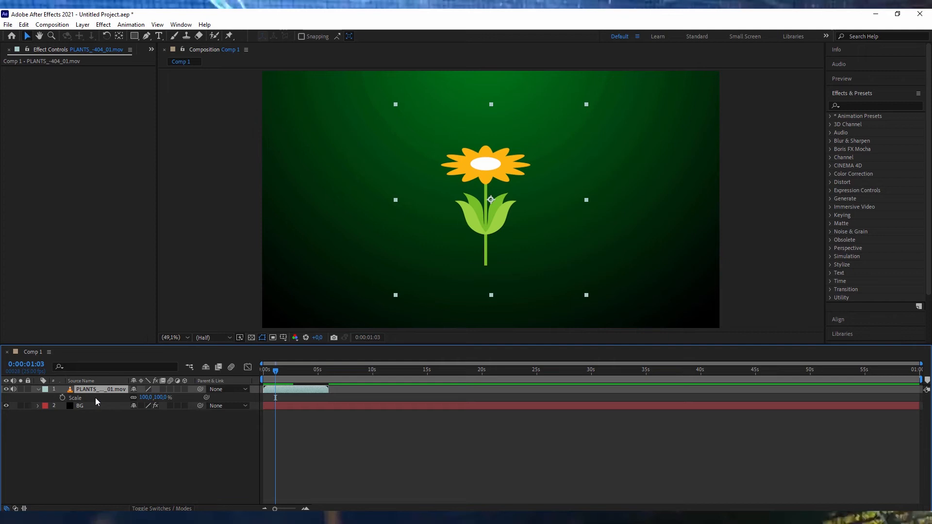
drag(146, 397, 126, 403)
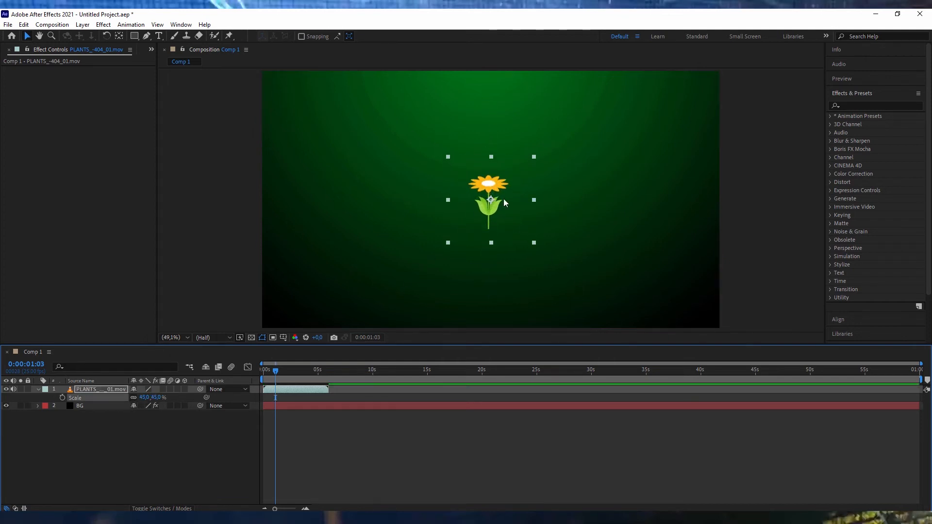
drag(487, 205, 294, 107)
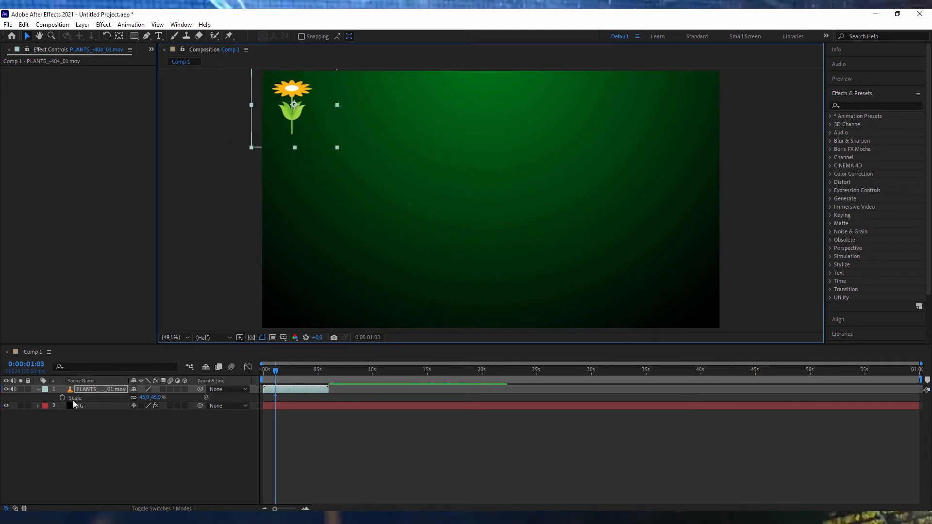
Try different positions for the flower clip, settle it in the frame's upper-left corner at about 147, 141, and display its Scale property
click(106, 391)
drag(301, 108, 432, 197)
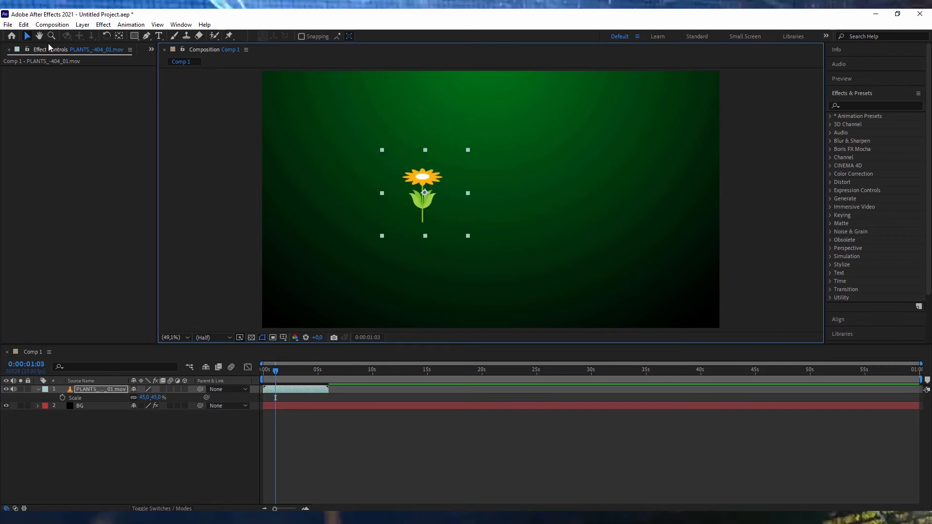
click(96, 392)
key(p)
drag(143, 398, 58, 398)
drag(342, 195, 298, 105)
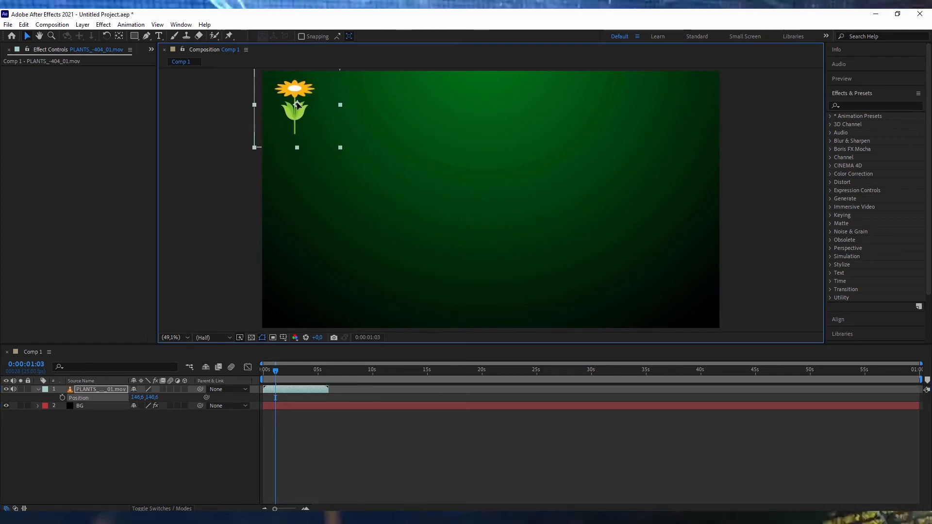
click(95, 389)
key(s)
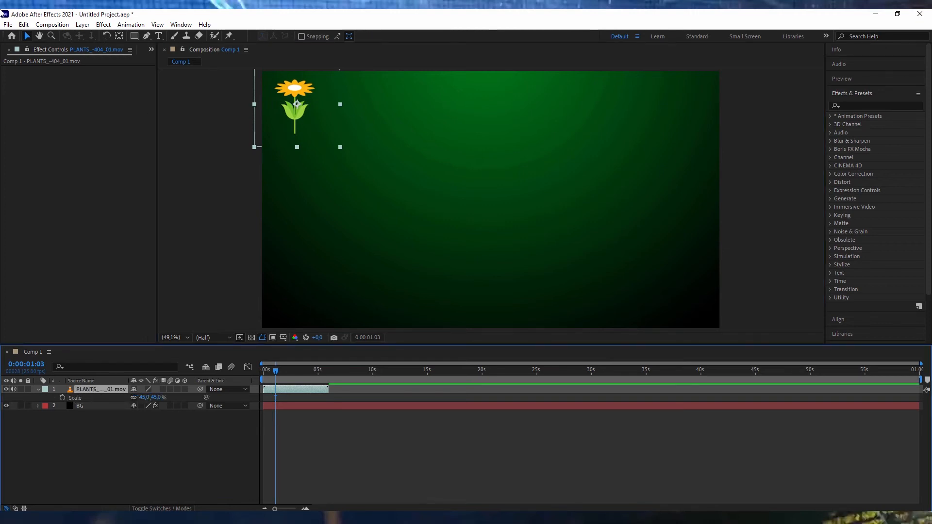
Add the PLANTS_-406_01.mov potted bush clip from the project files as the topmost layer of Comp 1
click(151, 50)
click(170, 72)
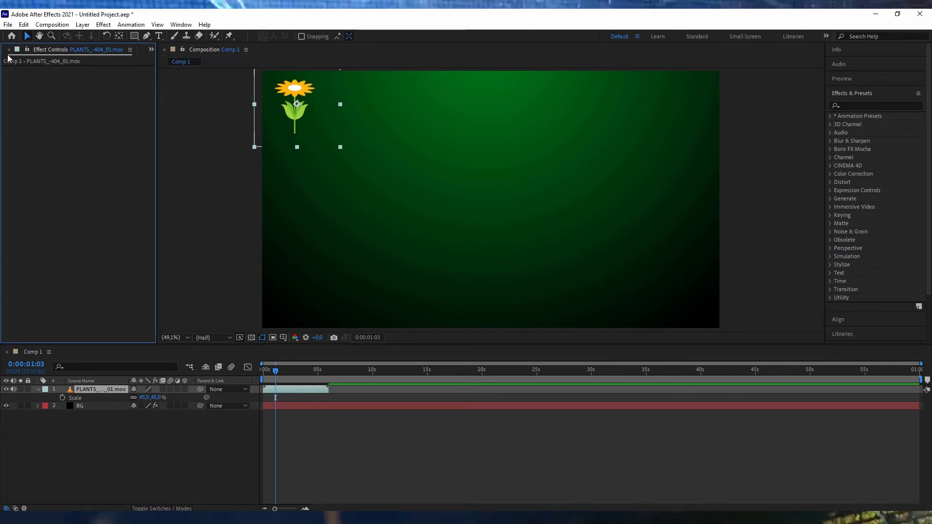
click(67, 462)
click(84, 407)
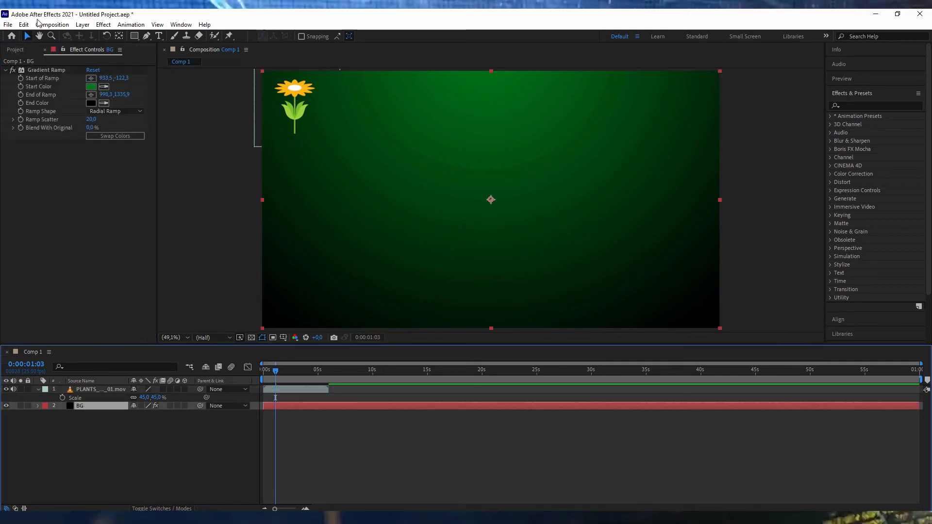
click(16, 50)
click(31, 156)
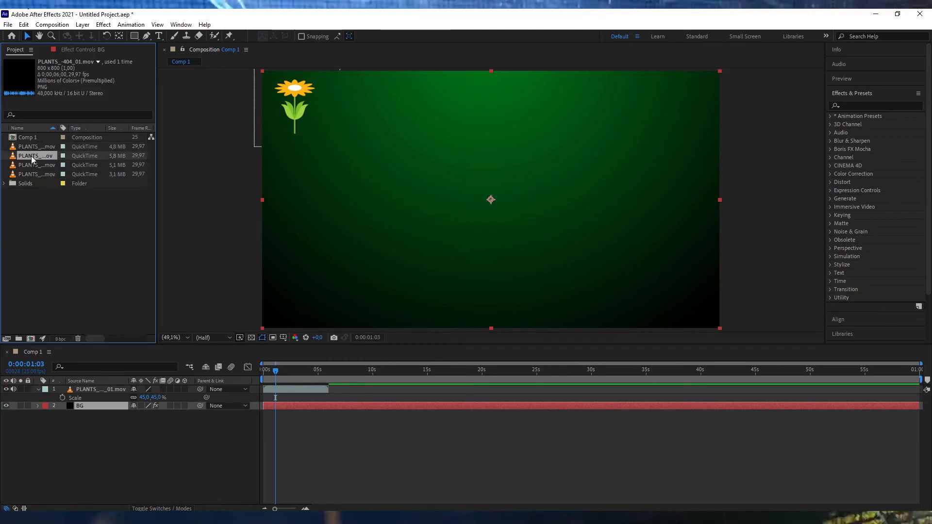
drag(31, 156, 81, 389)
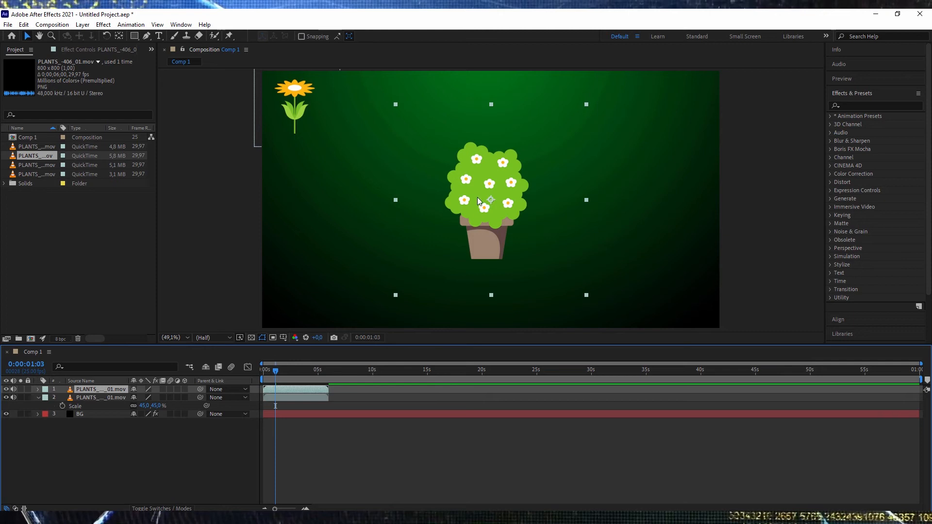
Set the potted bush clip's Scale to 45%
key(s)
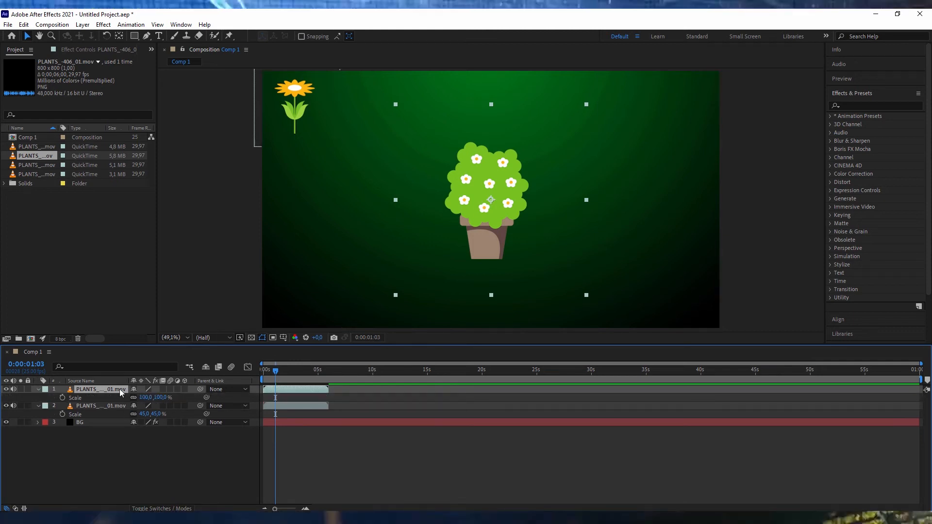
click(144, 397)
text(45)
key(Return)
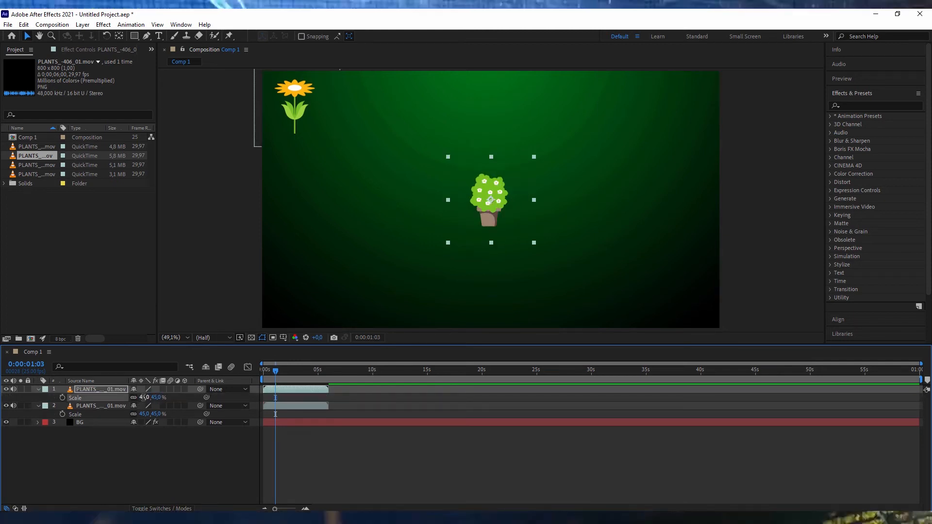
Move the potted bush clip to the frame's lower-left corner, setting its Position to about 146.9, 900.4
drag(487, 199, 294, 102)
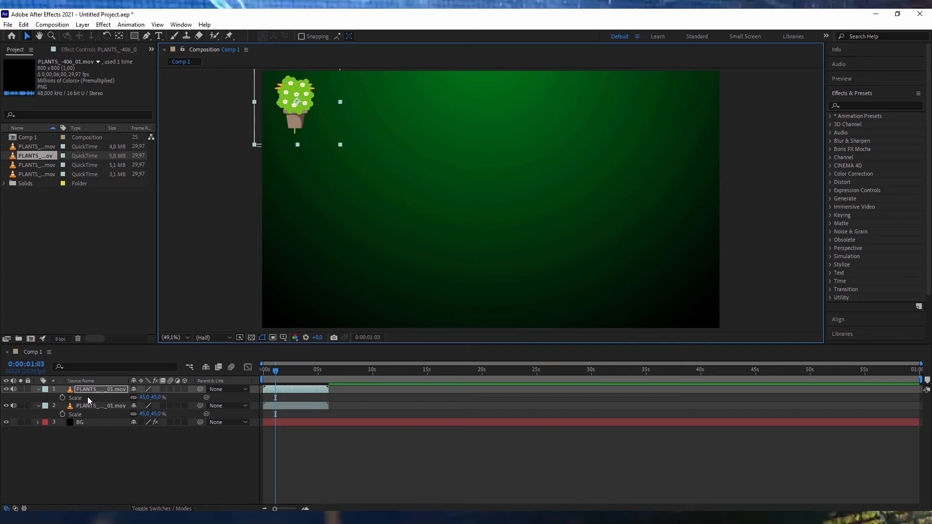
key(p)
drag(158, 400, 482, 448)
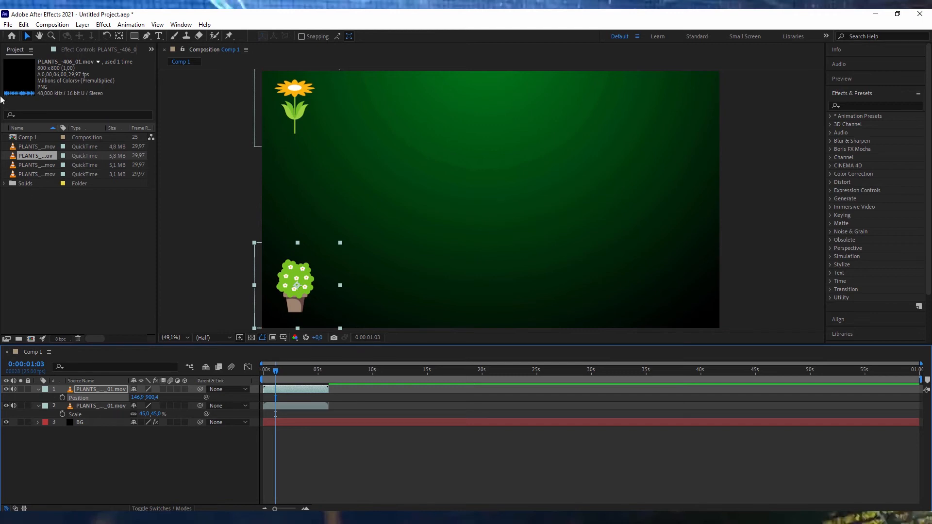
Add the PLANTS_-411_01.mov tree clip to Comp 1 above the other layers
drag(29, 166, 96, 386)
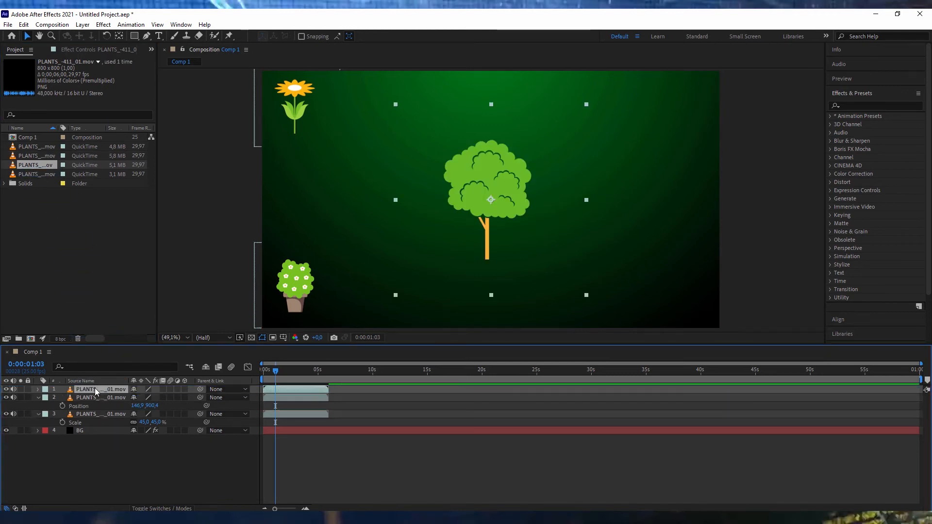
Set the Scale of the tree clip on the topmost layer to 45%
key(s)
click(147, 397)
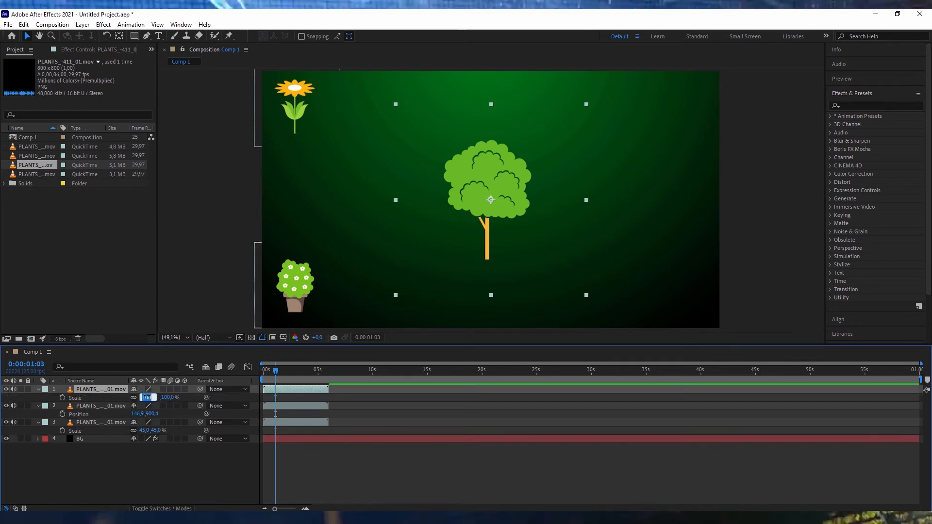
text(45)
key(Return)
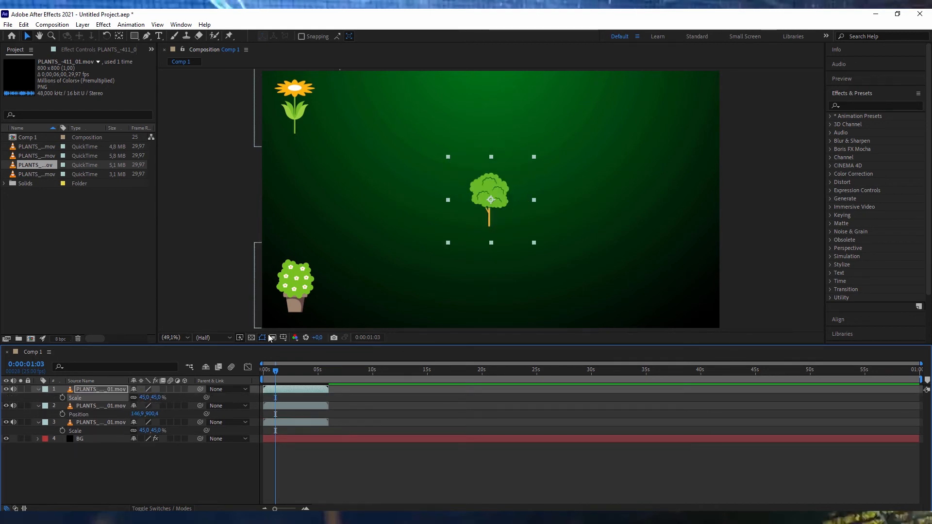
Move the tree clip to the frame's lower-right corner, setting its Position to about 1755.9, 900.7
drag(489, 199, 297, 285)
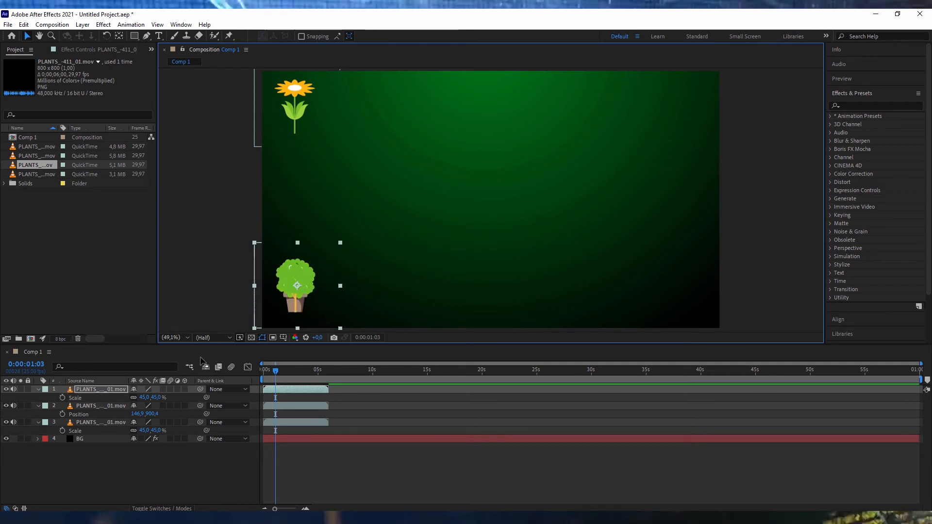
click(108, 390)
key(p)
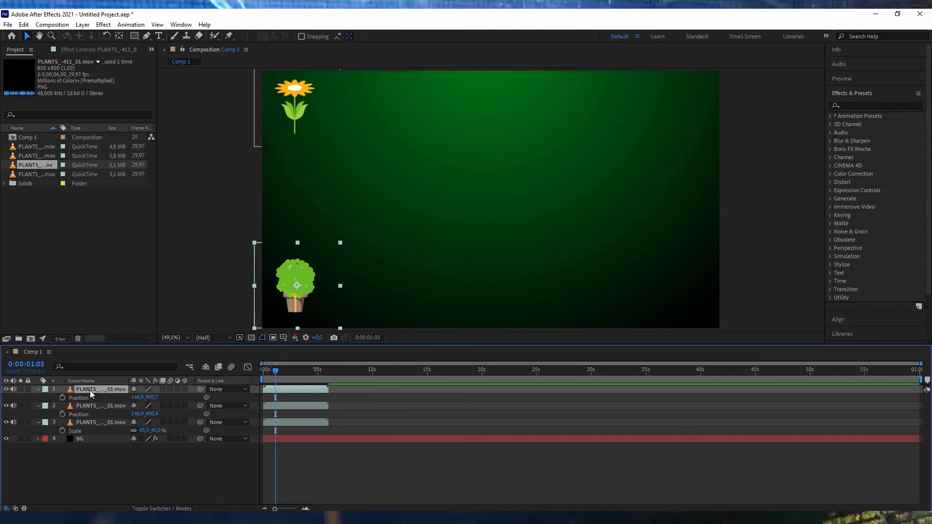
drag(139, 397, 928, 411)
Add the PLANTS_-413_01.mov round tree clip as the topmost layer of Comp 1 and set its Scale to 45%
drag(29, 174, 78, 391)
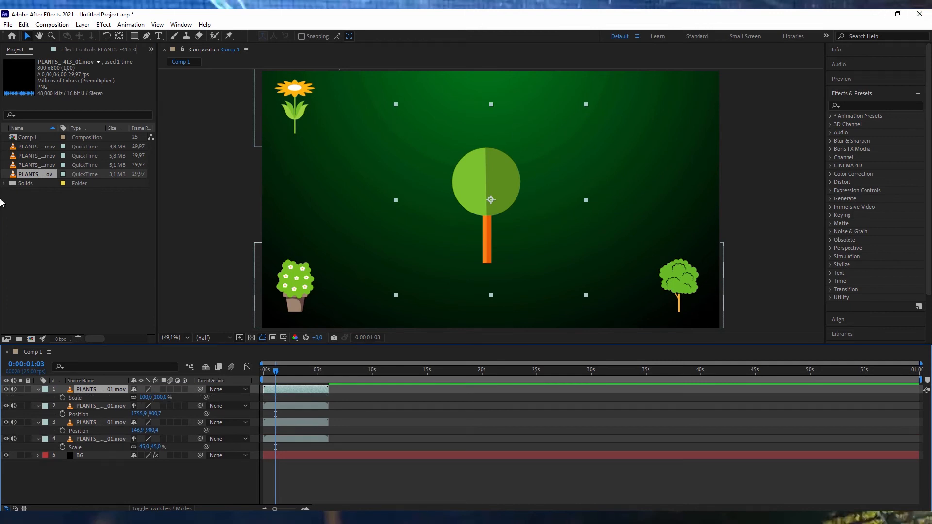
click(147, 397)
text(4)
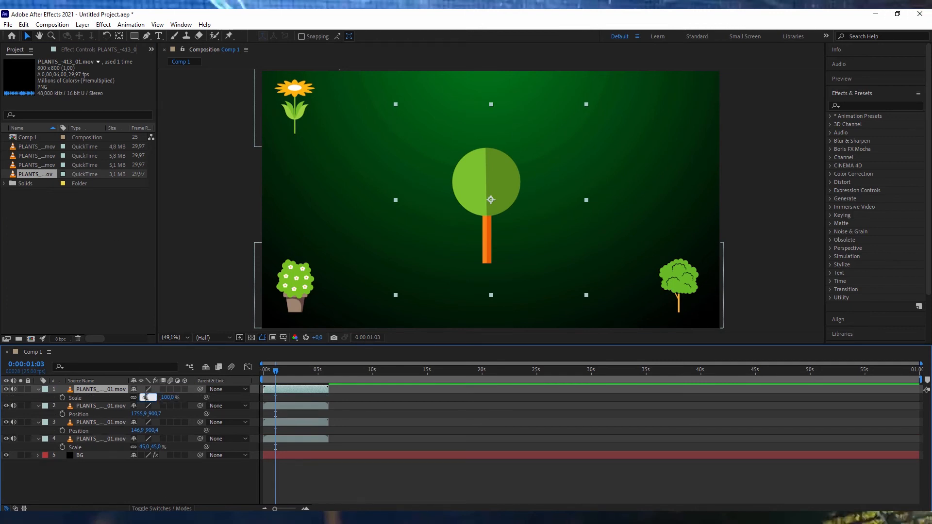
text(5)
key(Return)
Move the round tree clip to the frame's upper-right corner, setting its Position to about 1756.8, 128.5
click(492, 201)
drag(491, 203, 680, 284)
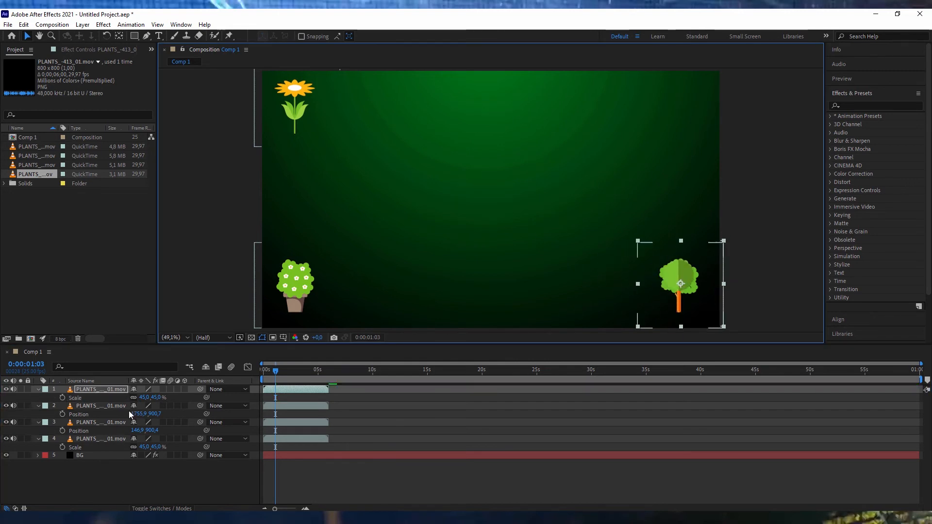
click(90, 391)
key(p)
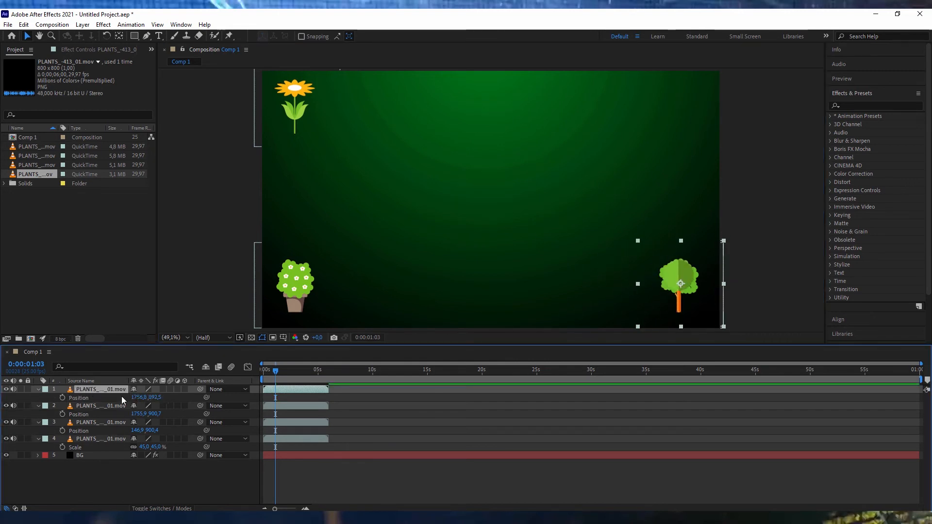
drag(154, 398, 62, 320)
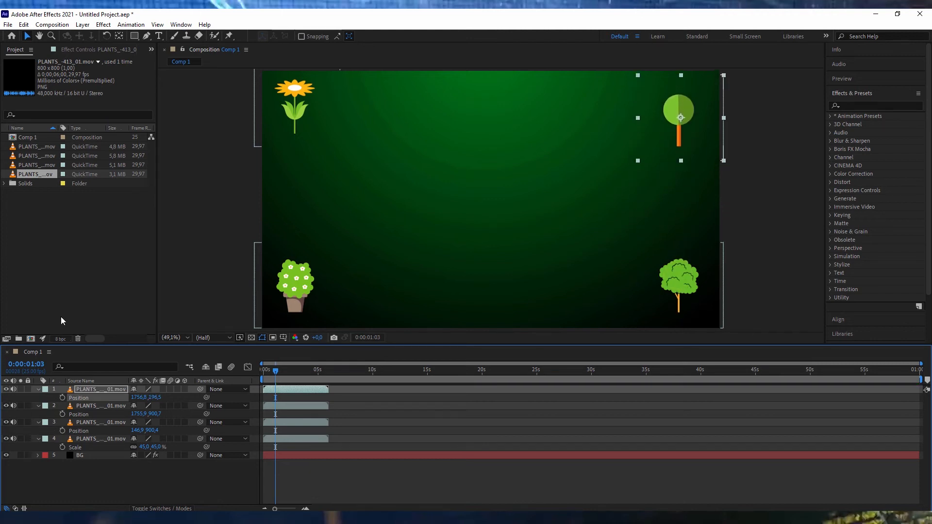
drag(157, 397, 1, 398)
Shift the round tree clip horizontally onto the sunflower, to Position about 142.8, 128.5, and return it to the upper-right corner
drag(141, 397, 2, 399)
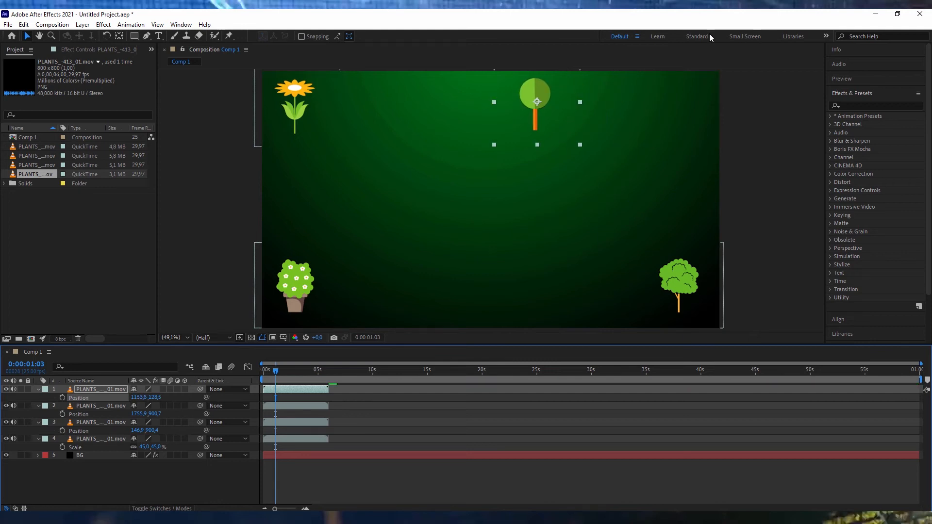
drag(137, 397, 26, 403)
drag(146, 399, 67, 402)
key(ctrl+backslash)
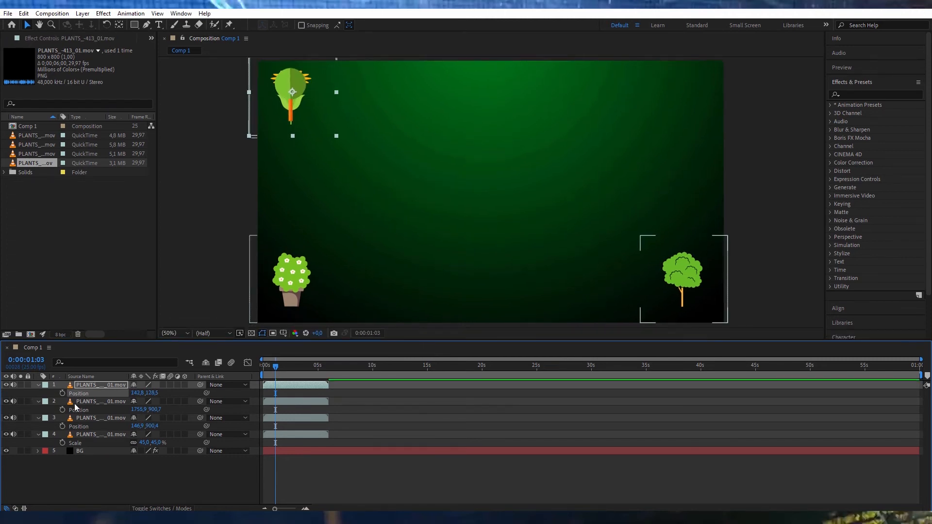
drag(72, 404, 66, 403)
key(ctrl+backslash)
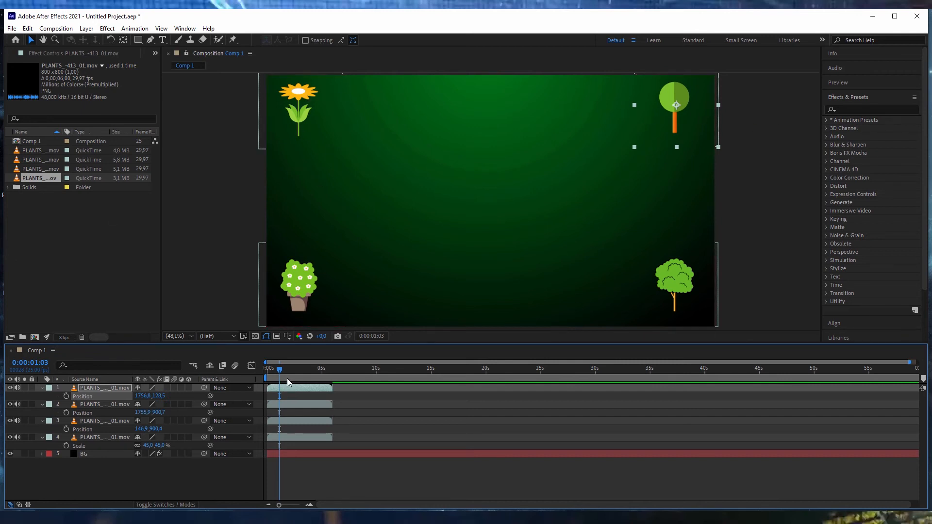
Stagger the three lower plant clips in time, starting them about 0.3 to 0.7 seconds after the topmost clip, and preview from the start
drag(281, 372, 212, 377)
key(space)
drag(285, 406, 286, 441)
key(space)
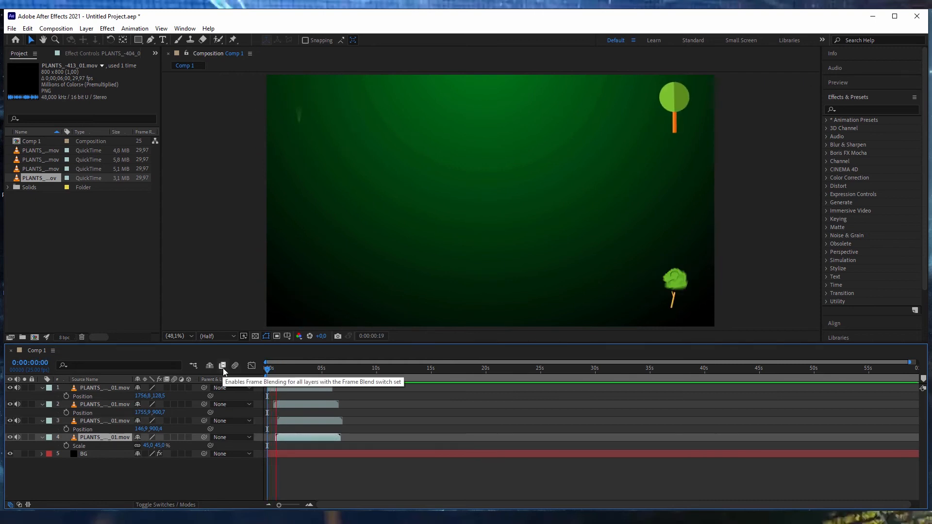
drag(283, 403, 281, 439)
click(284, 439)
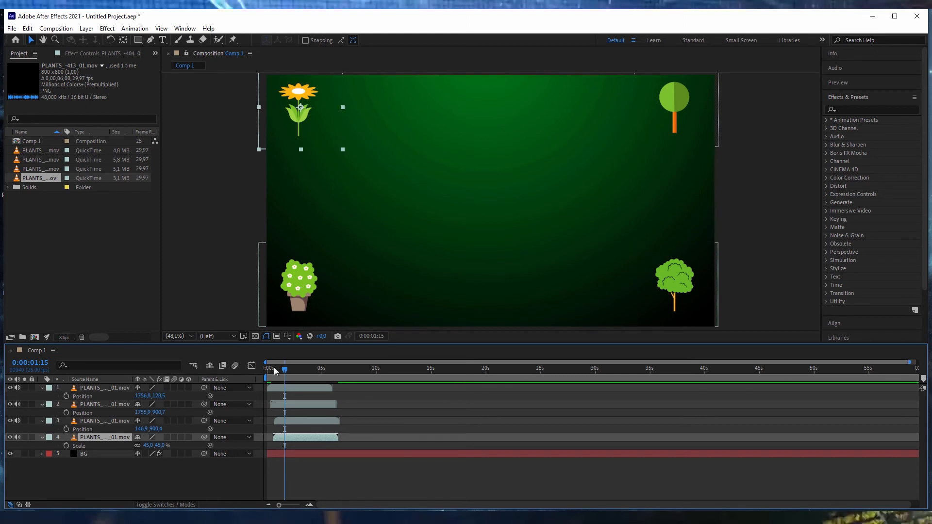
drag(274, 367, 241, 373)
key(space)
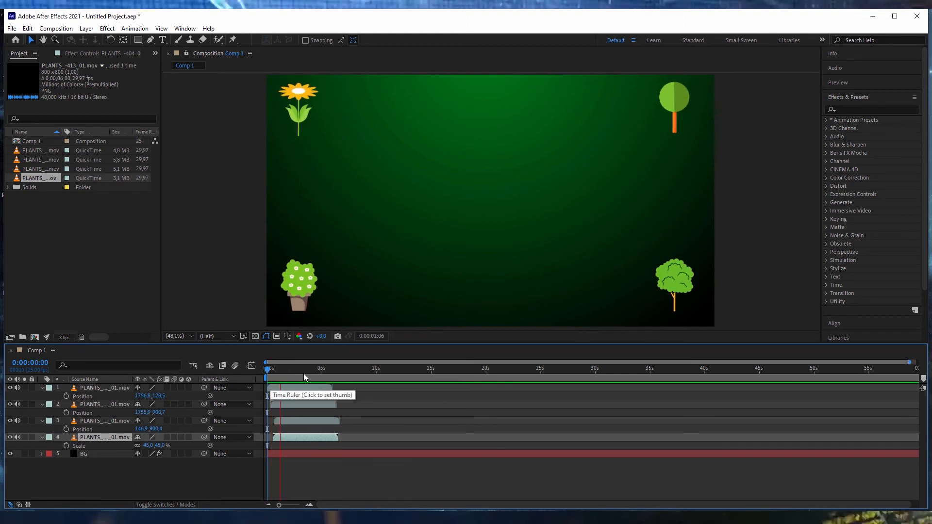
Tighten the stagger so the three lower plant clips start about 0.2 to 0.3 seconds in, and preview the composition from the start
drag(287, 406, 279, 435)
click(287, 418)
key(space)
drag(281, 370, 250, 374)
key(space)
click(280, 370)
key(space)
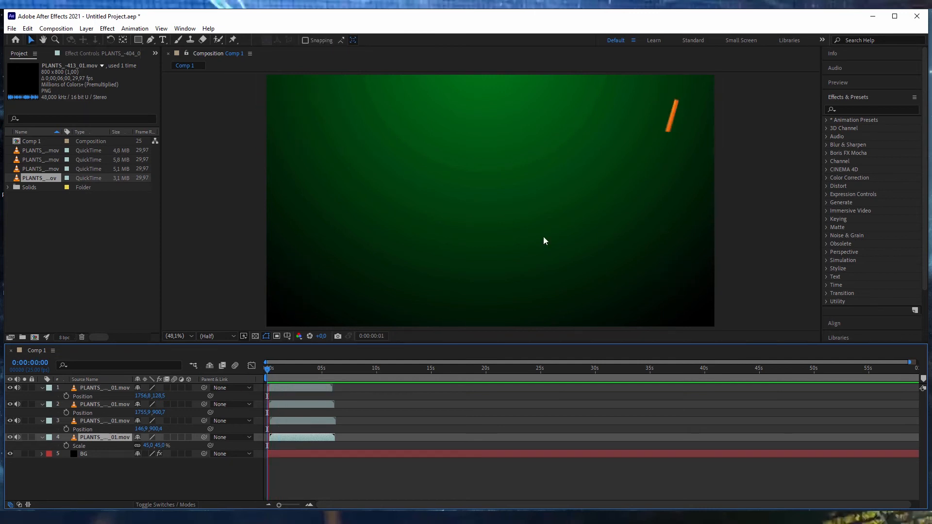
key(space)
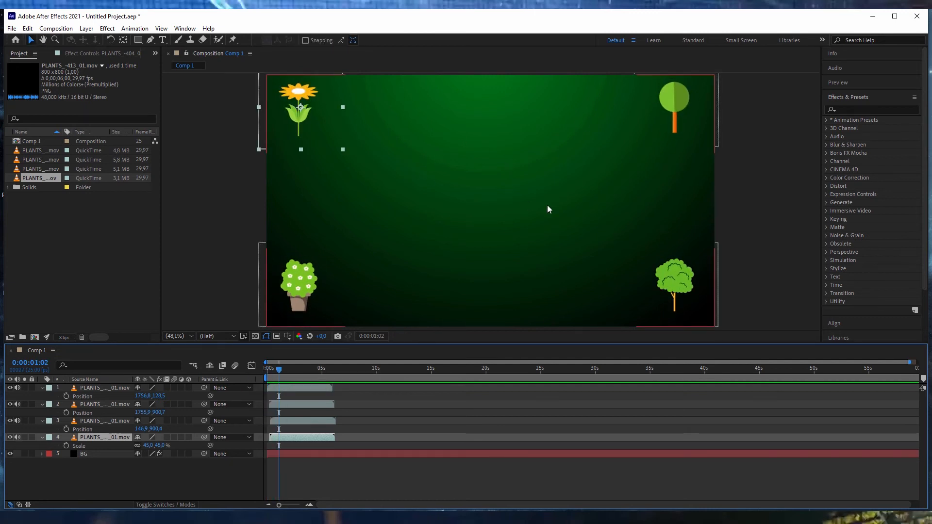
Deselect all layers and draw a wide paragraph text box across the middle of the frame with the Type tool
click(130, 479)
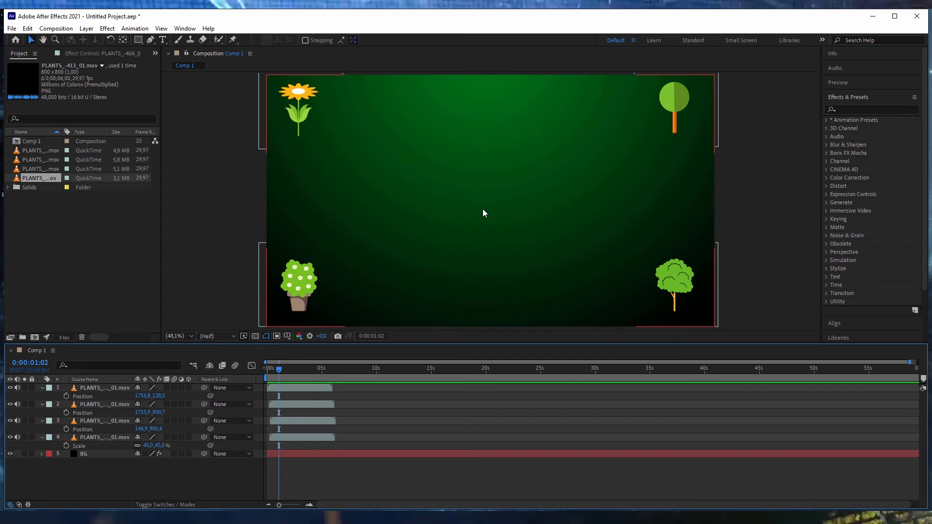
click(134, 222)
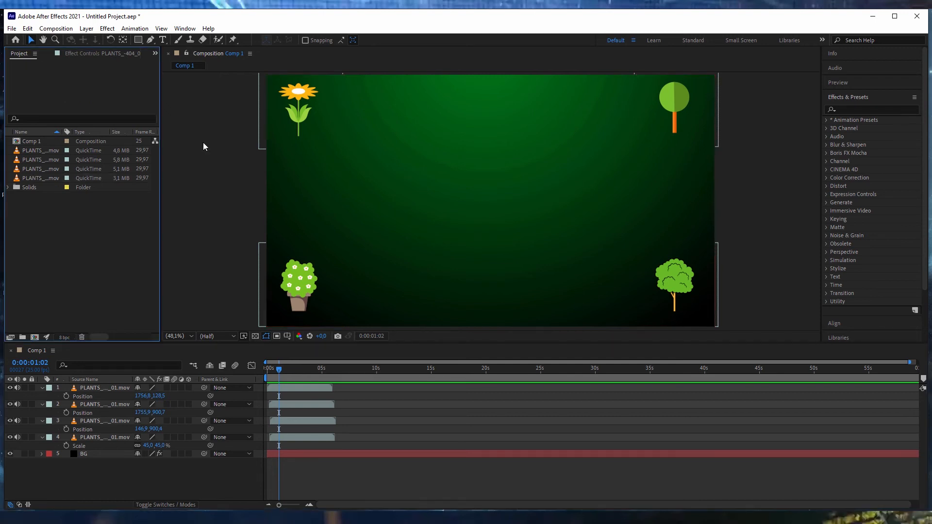
click(164, 41)
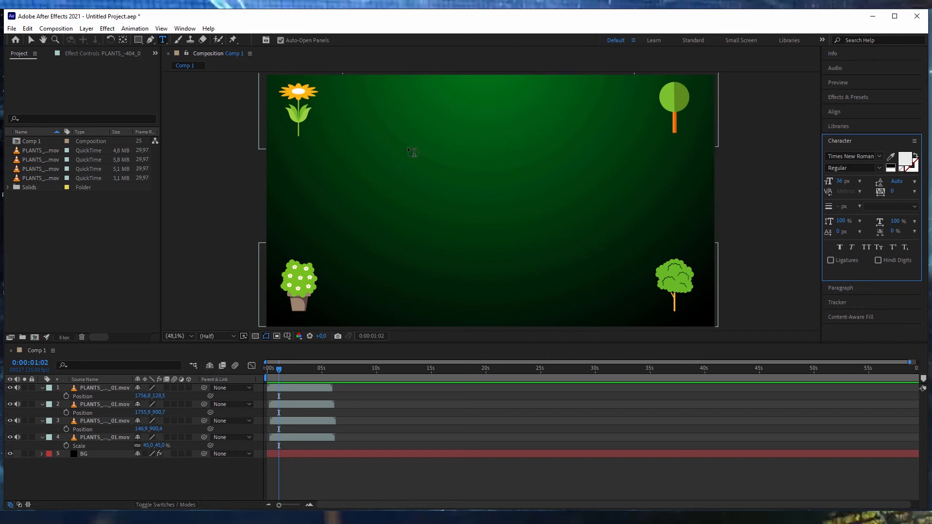
drag(373, 138, 619, 250)
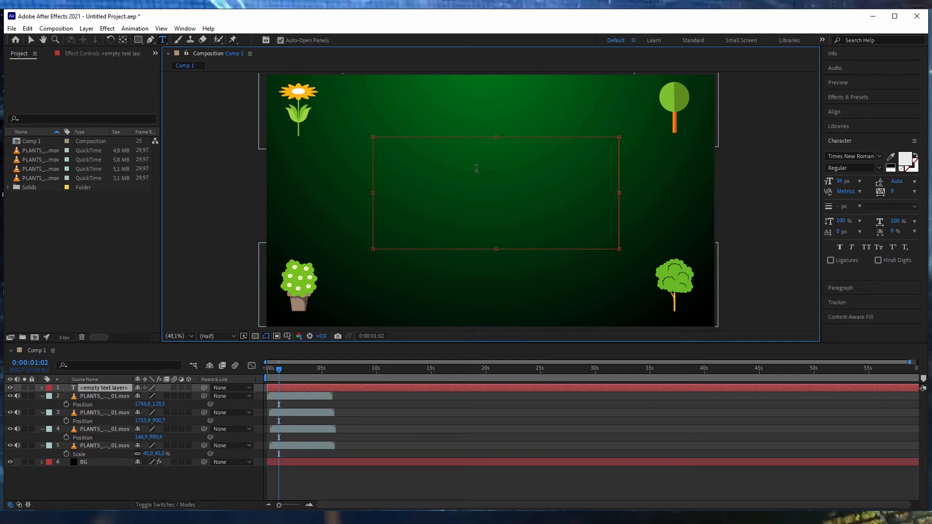
Enter "Perfect Plants" in the text box and set the text's font size to 166 px
text(ji)
key(BackSpace)
key(BackSpace)
key(BackSpace)
text(P)
key(ctrl+a)
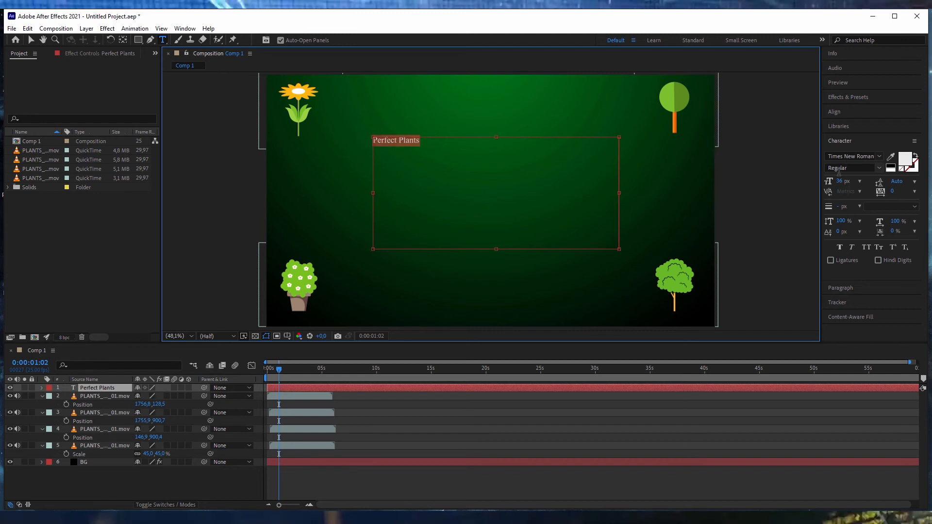
drag(839, 183, 910, 191)
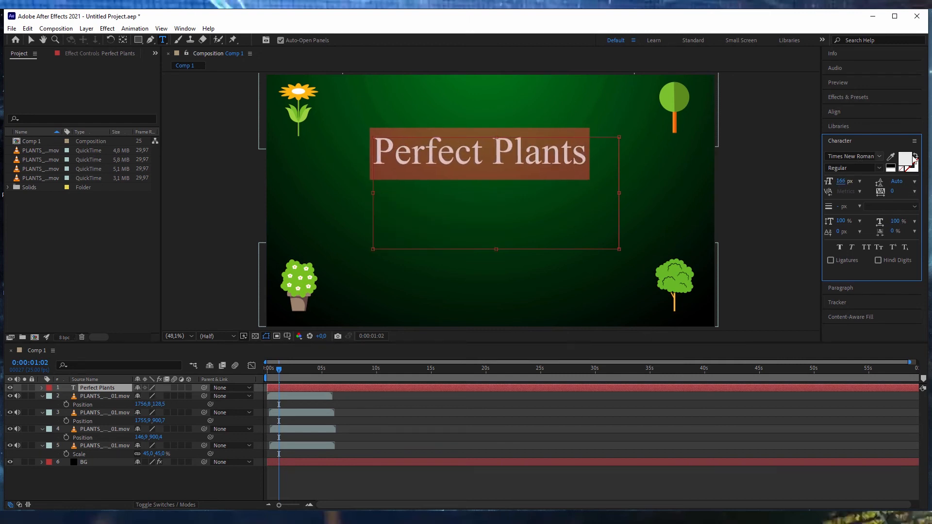
Mark MS Gothic as a favourite font and switch the favourites-only font filter on and off
click(879, 156)
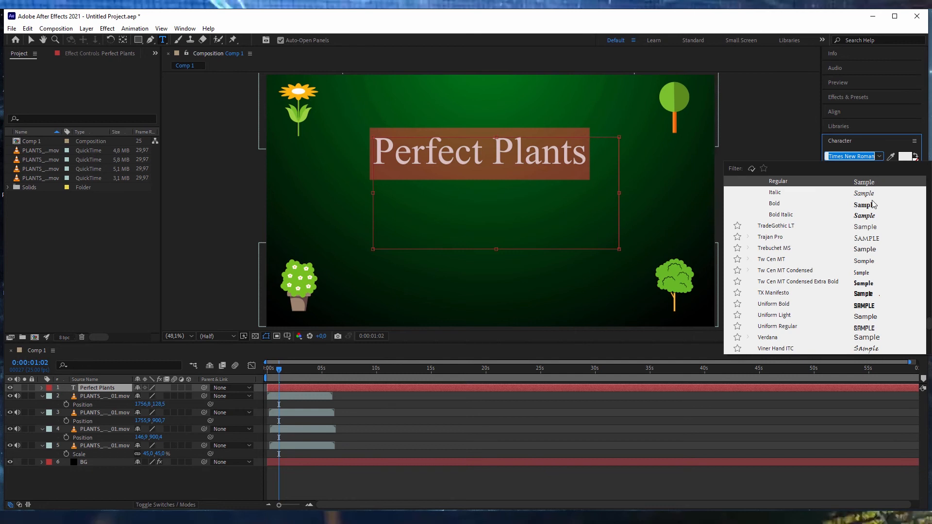
scroll(808, 243, down, 5)
scroll(805, 260, down, 4)
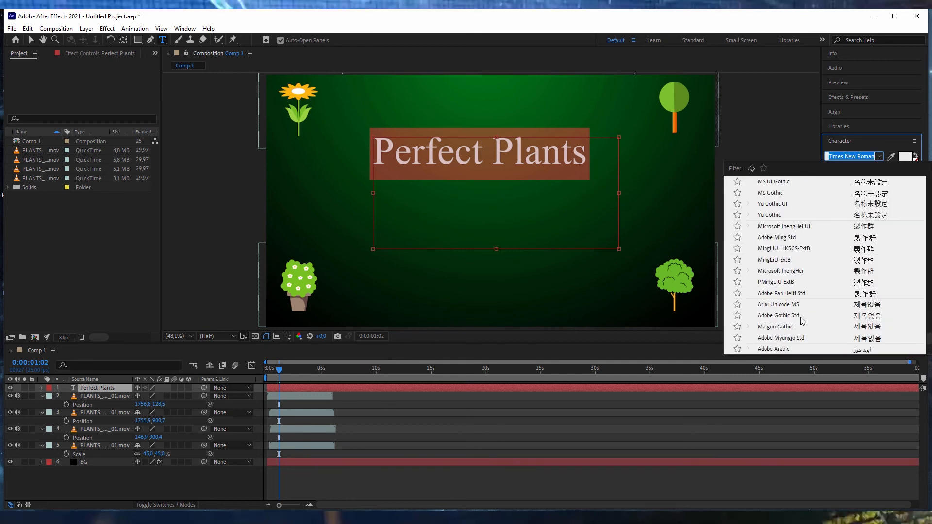
scroll(799, 317, up, 5)
click(737, 249)
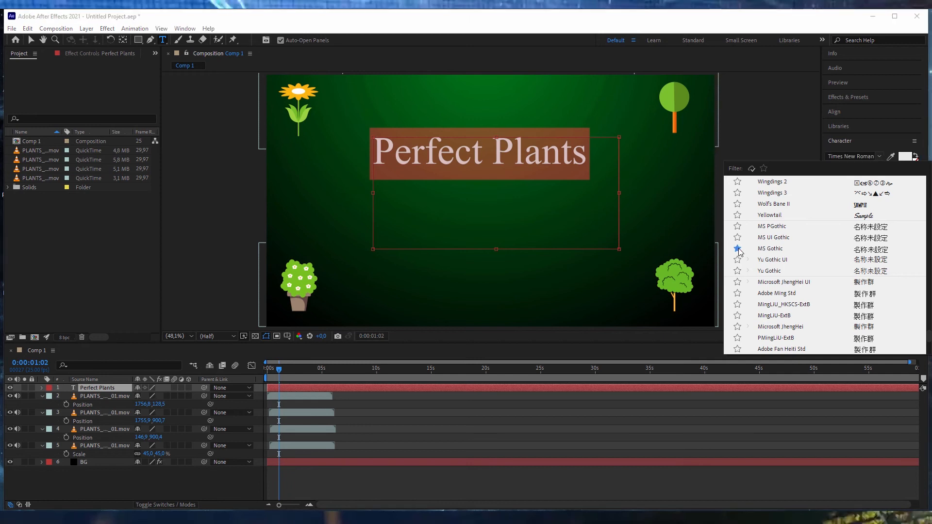
scroll(742, 242, up, 4)
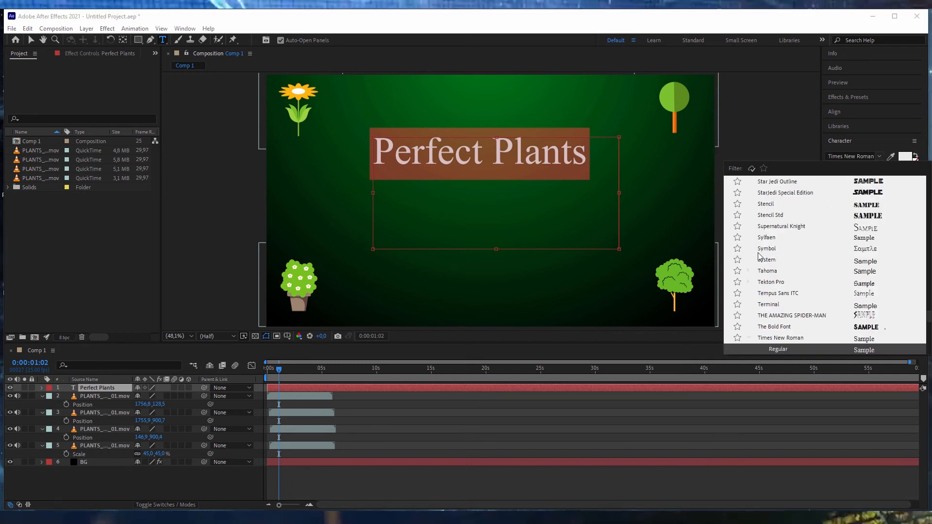
click(764, 168)
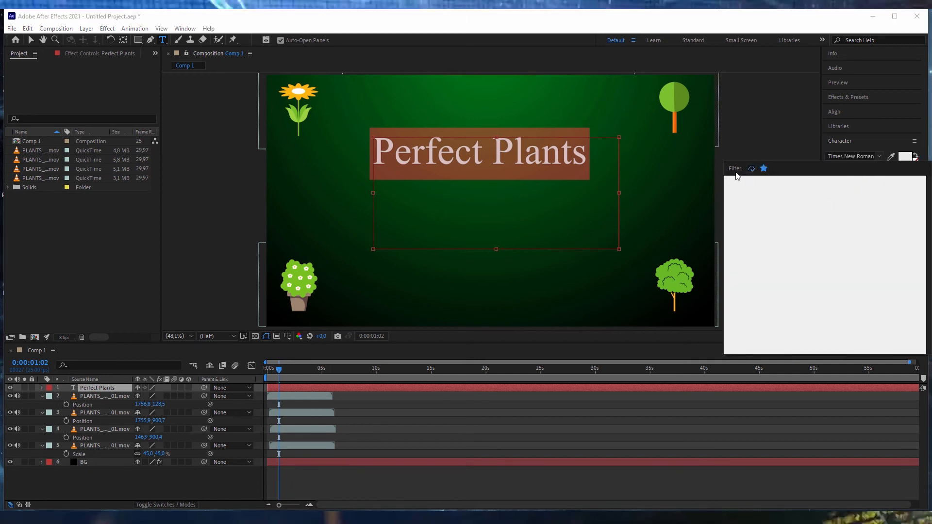
click(764, 168)
Try TradeGothic LT on the Perfect Plants text and change its font to Trajan Pro
scroll(796, 246, up, 3)
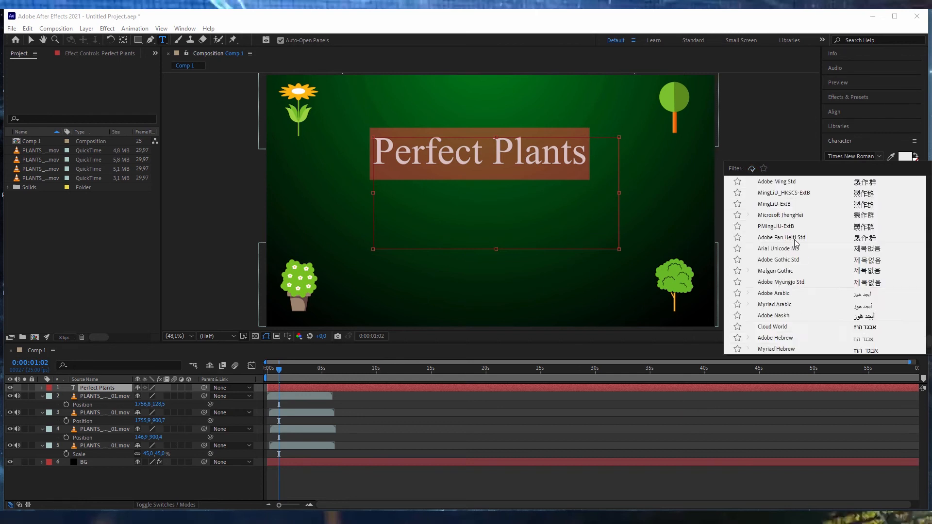
scroll(779, 285, up, 3)
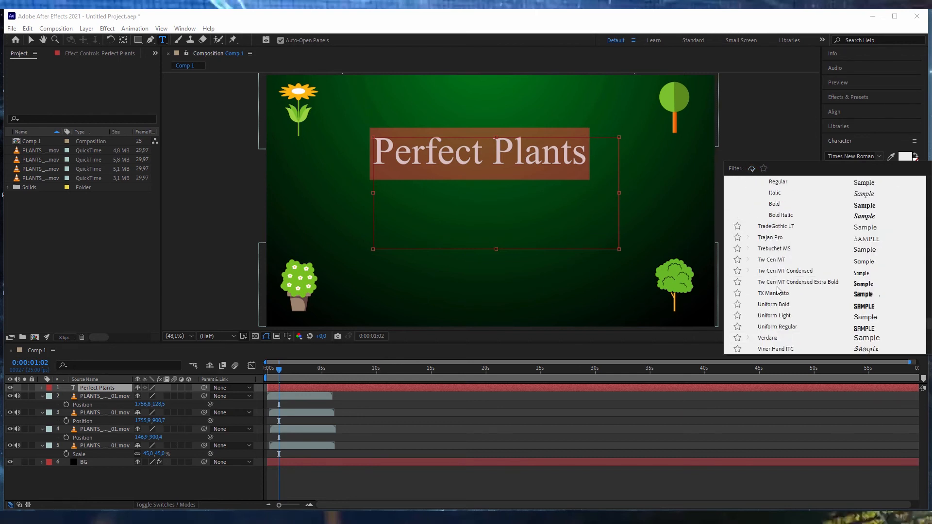
click(786, 230)
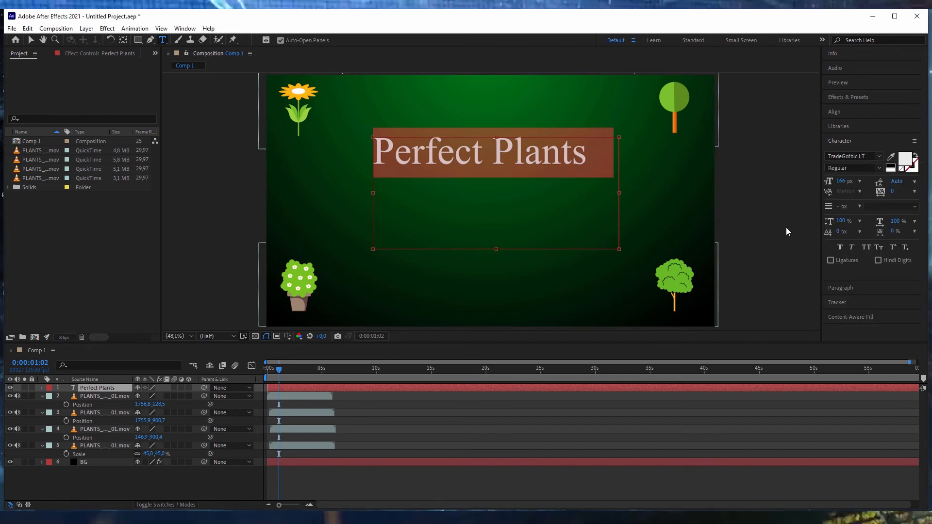
click(878, 158)
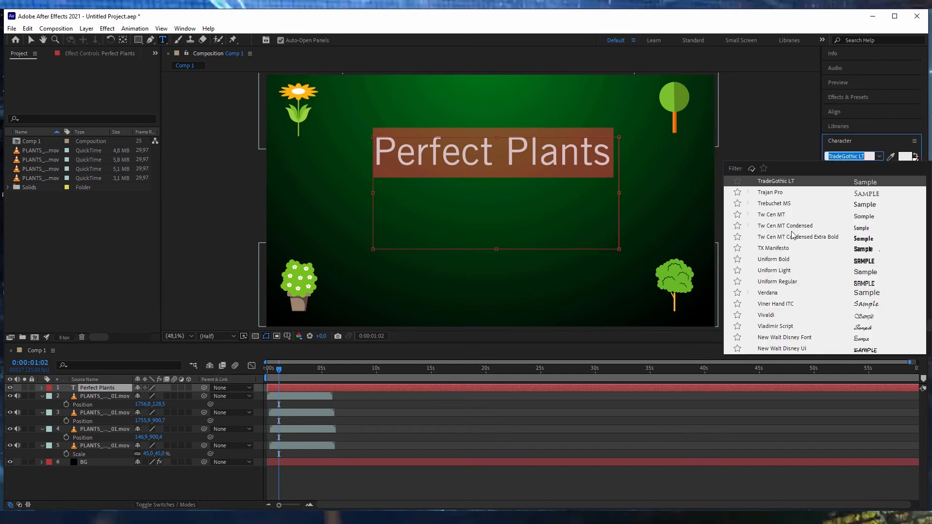
click(773, 193)
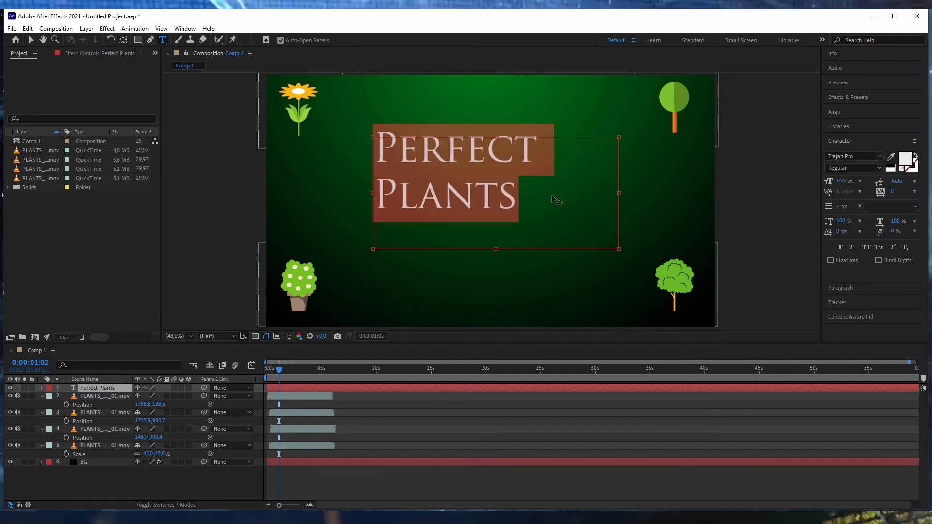
Try the Waltograph font on the Perfect Plants text
click(878, 156)
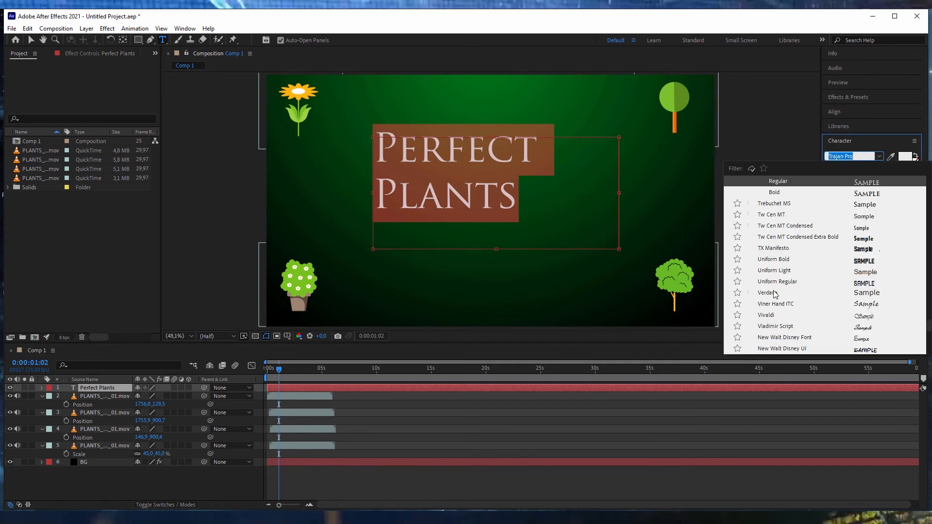
scroll(771, 295, down, 2)
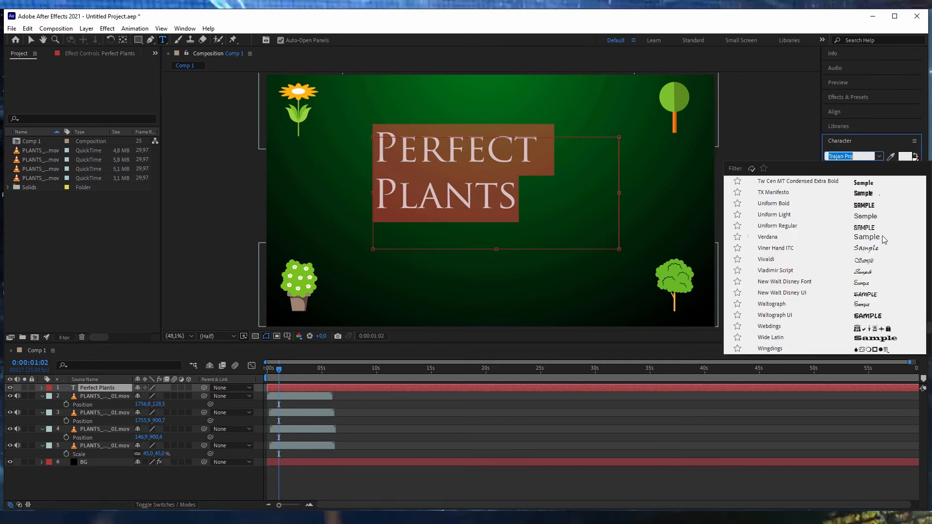
click(774, 304)
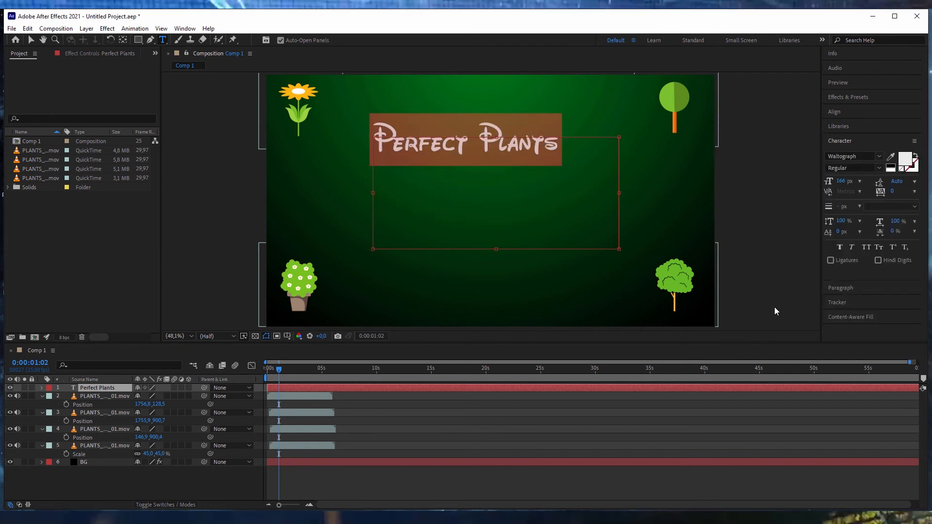
Change the Perfect Plants text's font to Yellowtail and set its size to 190 px
click(879, 156)
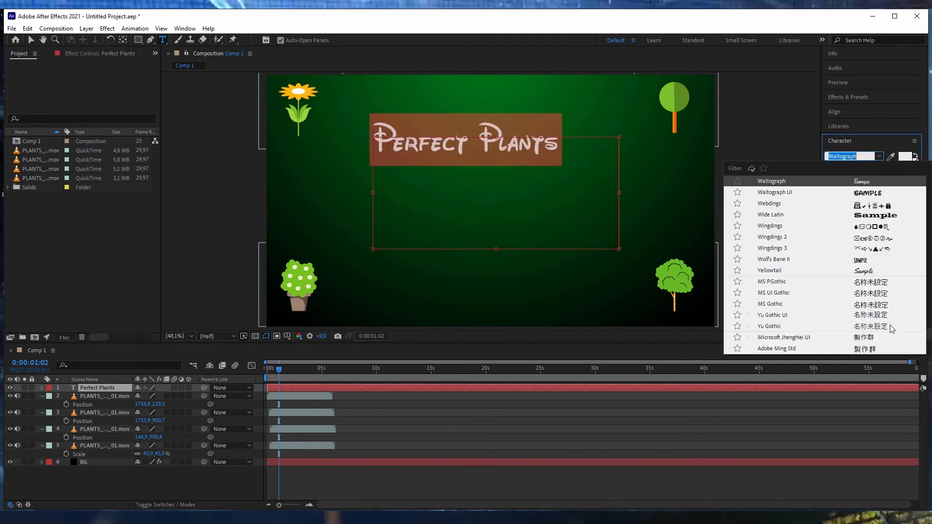
click(807, 270)
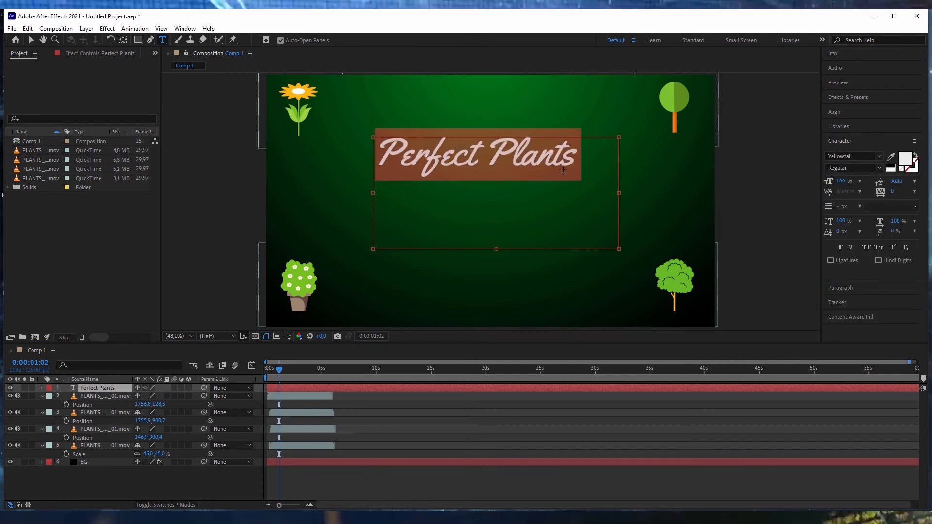
mouse_move(849, 181)
mouse_down()
mouse_move(863, 183)
mouse_move(853, 182)
mouse_up()
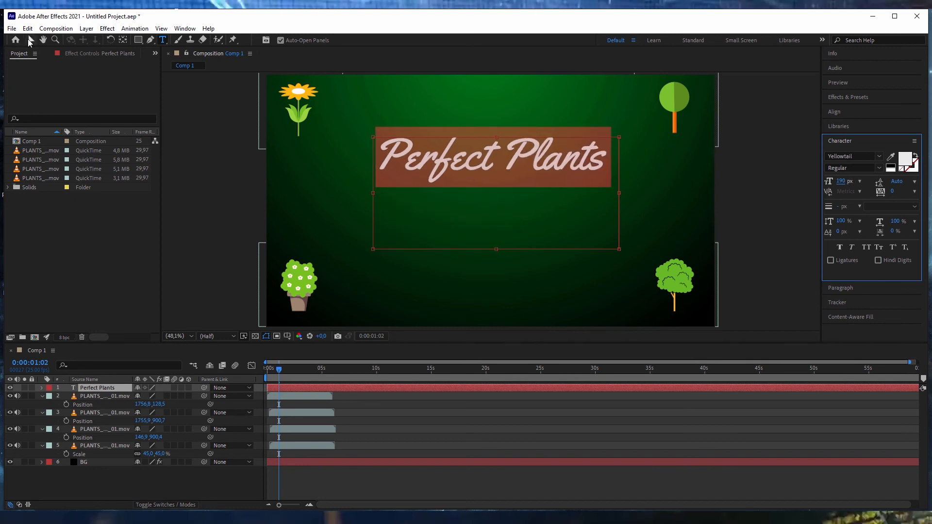
Move the Perfect Plants text down to the middle of the frame with the Selection tool and deselect it
click(31, 40)
drag(497, 192, 505, 226)
click(171, 491)
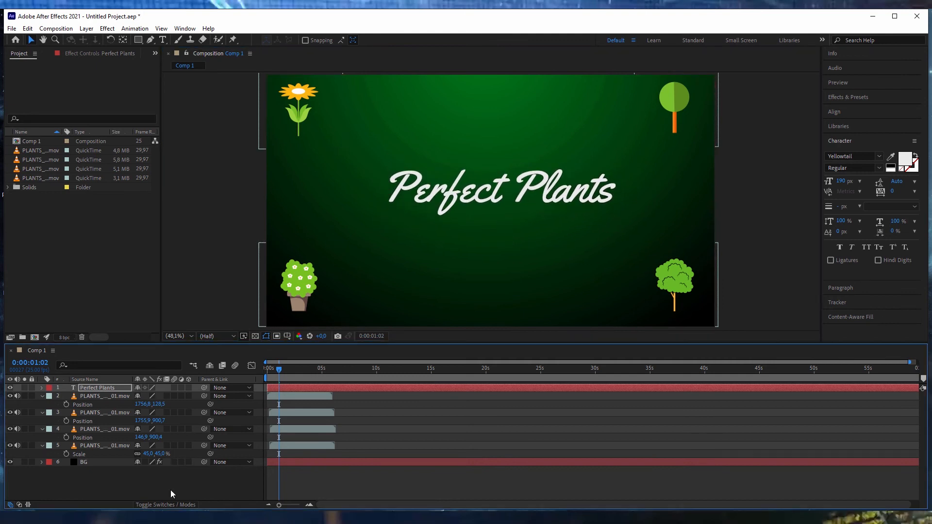
scroll(550, 163, up, 2)
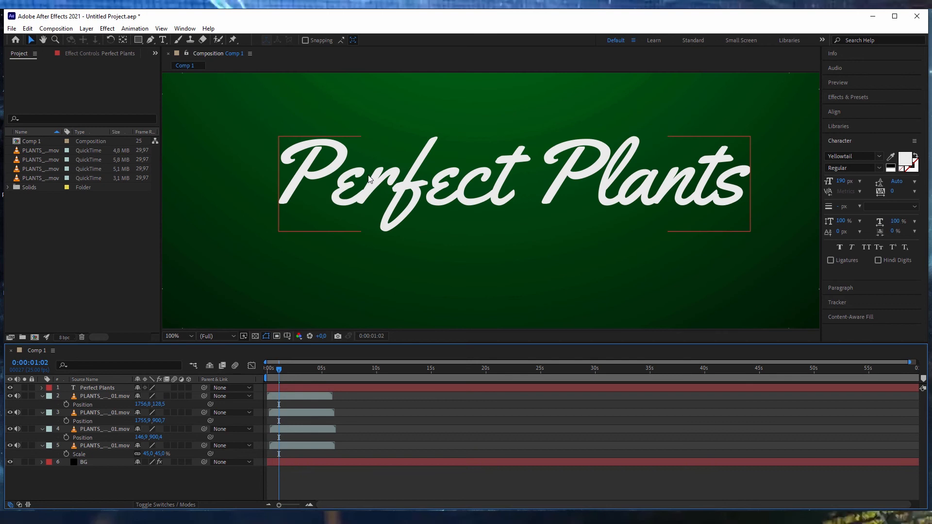
scroll(364, 183, down, 4)
scroll(442, 189, up, 2)
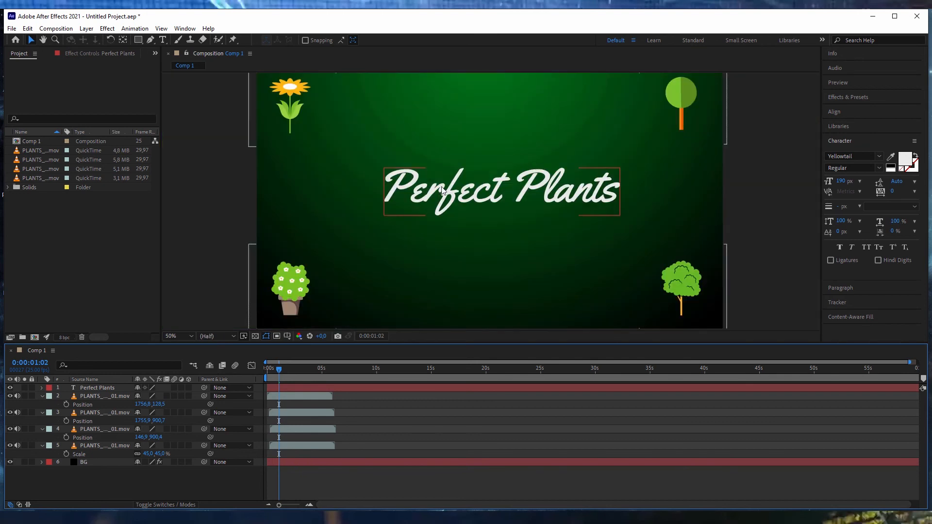
Find the Drop Shadow effect by searching for "drop" and apply it to the Perfect Plants text
drag(444, 198, 445, 197)
click(845, 98)
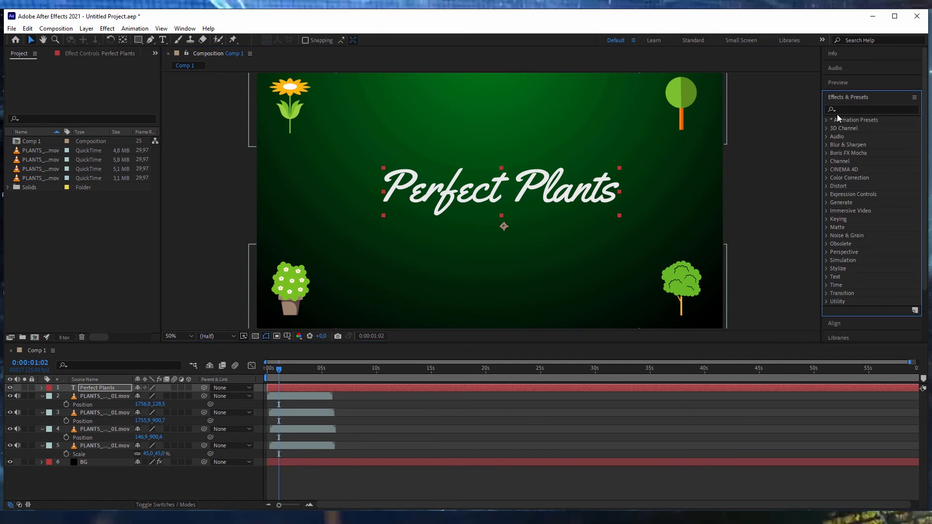
click(852, 109)
text(drop)
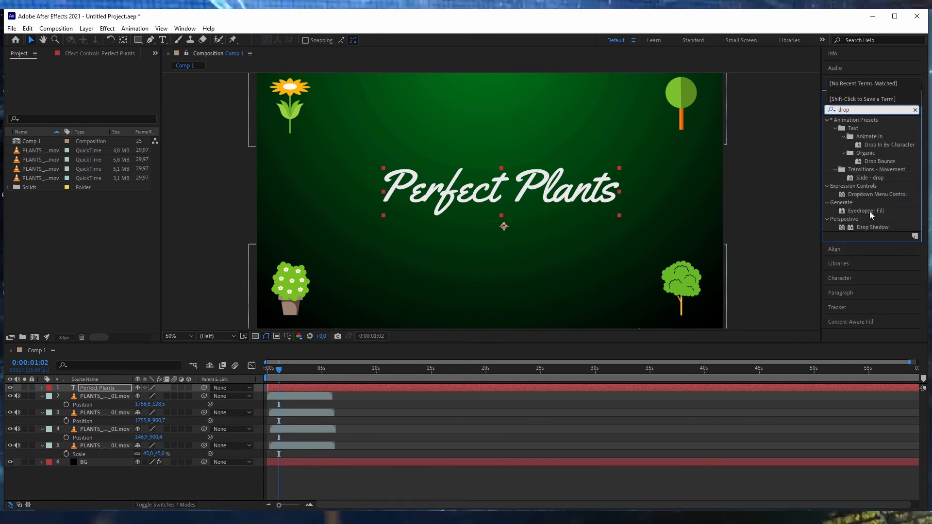
click(871, 227)
drag(871, 228, 472, 179)
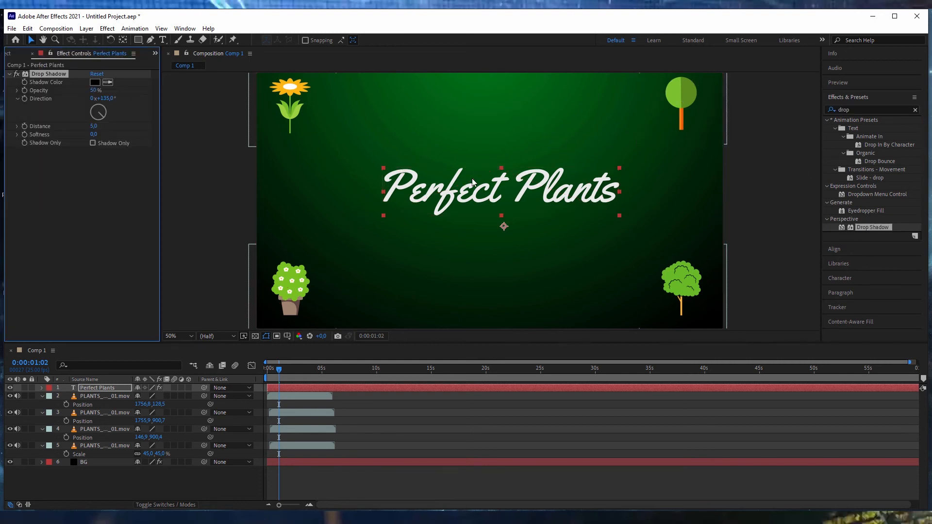
Set the title's Drop Shadow to 87% opacity, a distance of 7 and a softness of 0
scroll(490, 195, up, 7)
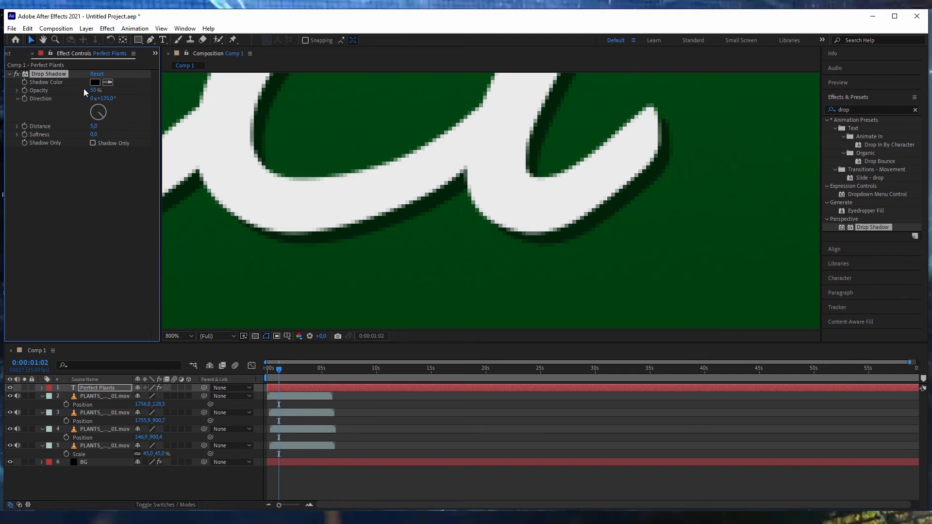
mouse_move(93, 90)
mouse_down()
mouse_move(56, 88)
mouse_move(85, 89)
mouse_up()
drag(94, 126, 99, 126)
click(95, 127)
key(Return)
mouse_move(93, 135)
mouse_down()
mouse_move(114, 138)
mouse_move(82, 134)
mouse_up()
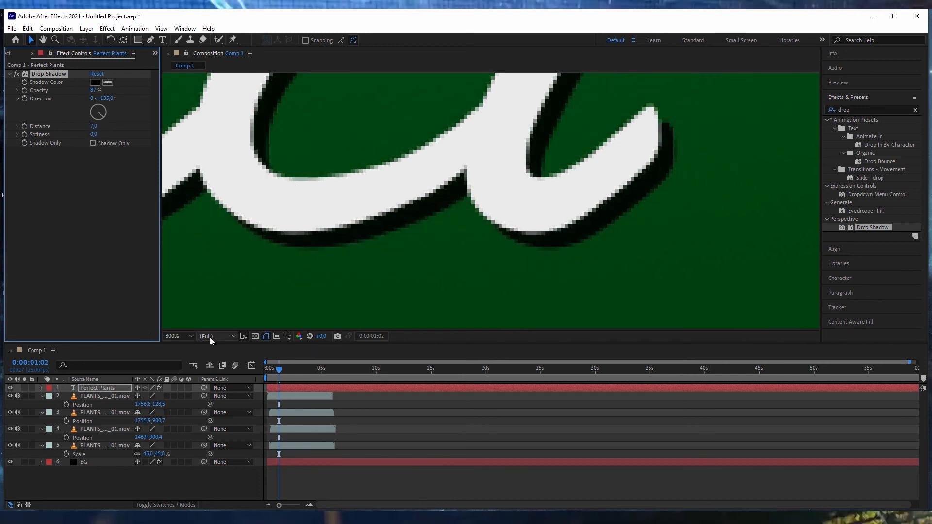
Compare the Perfect Plants title with its Drop Shadow effect switched off and on
click(183, 336)
click(208, 176)
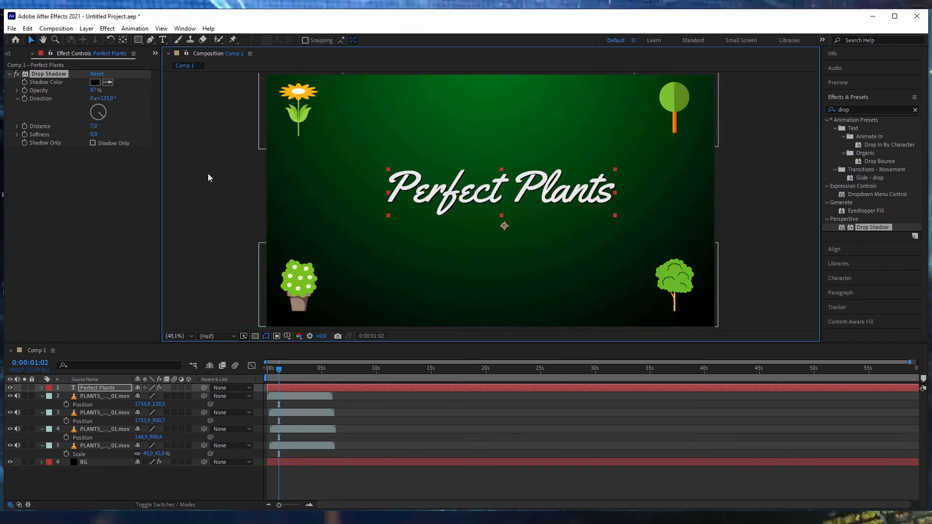
scroll(513, 204, up, 2)
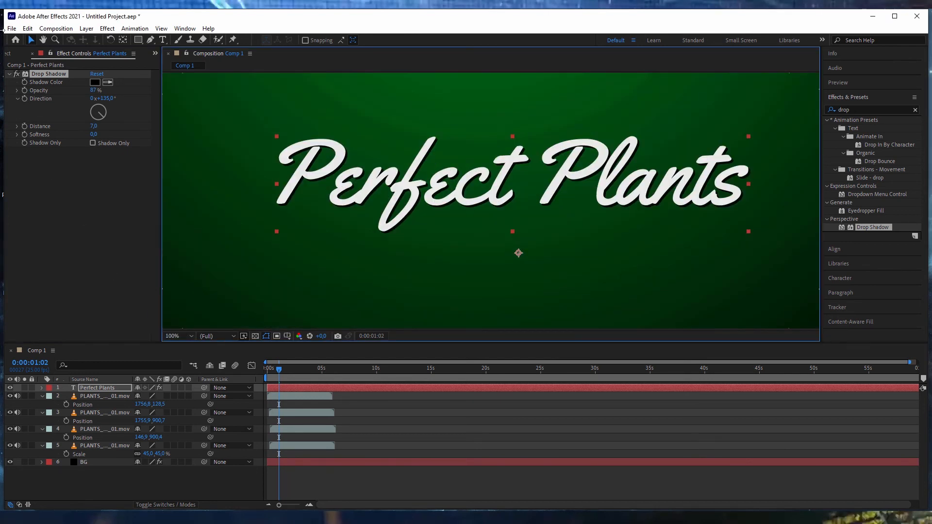
click(17, 74)
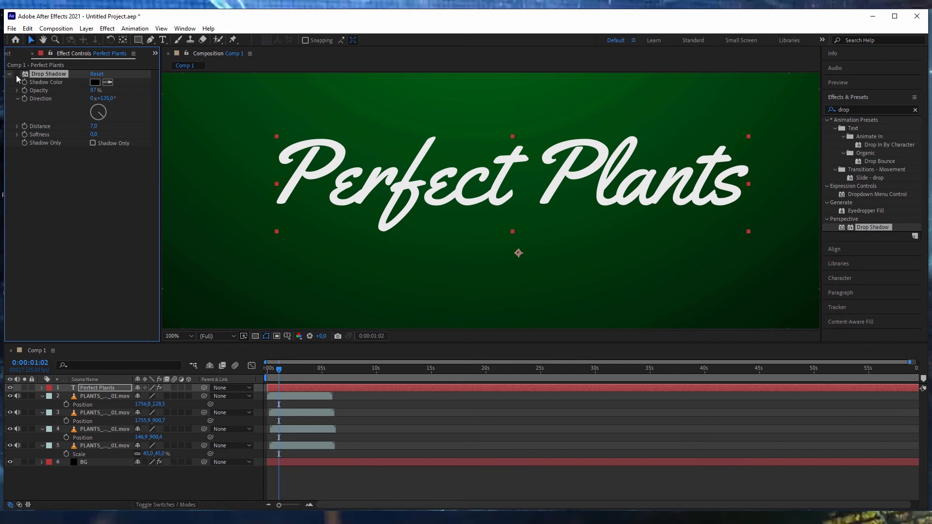
click(16, 75)
Maximize the program window and fit the whole composition in the viewer
click(895, 16)
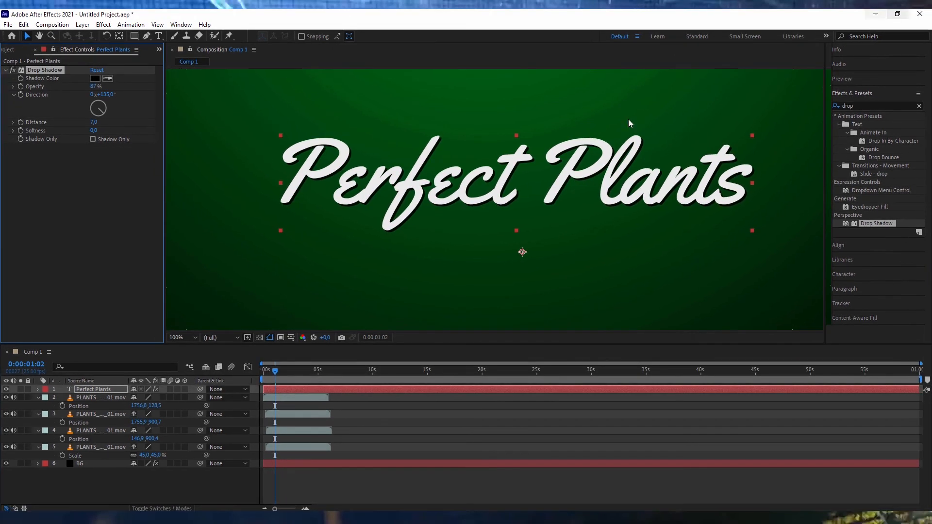
click(185, 338)
click(219, 175)
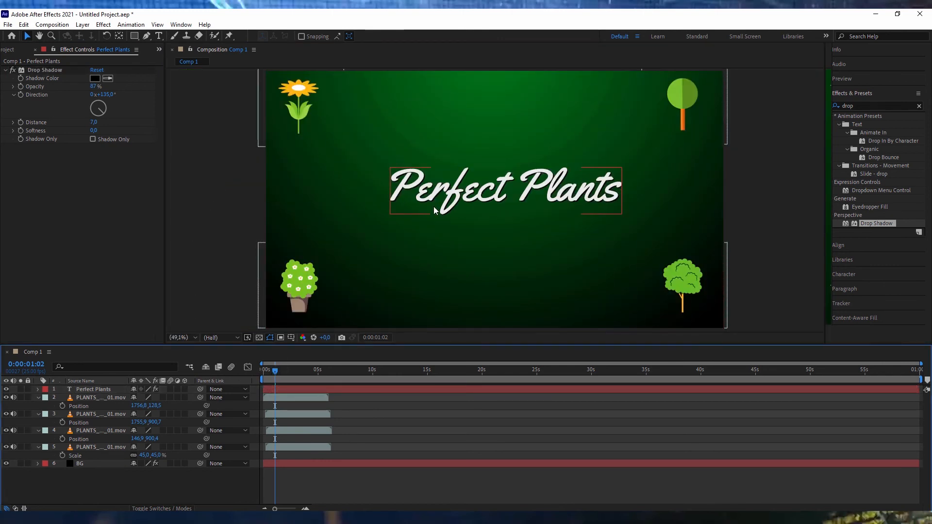
Play the composition from its first frame to check the title with the plant clips
key(Home)
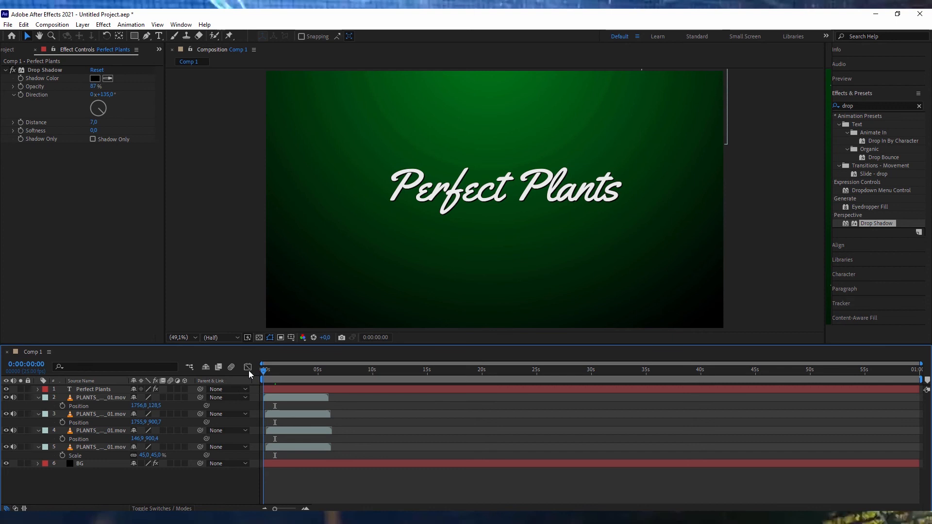
key(space)
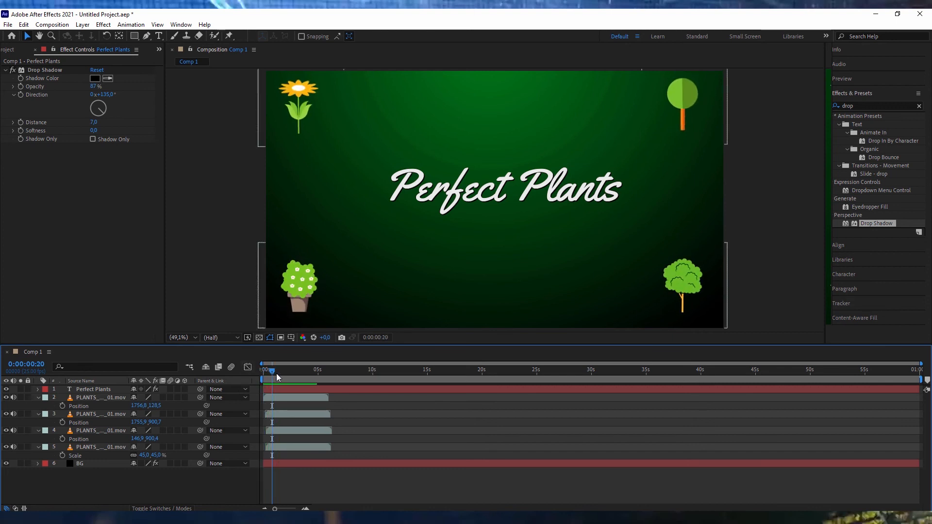
key(space)
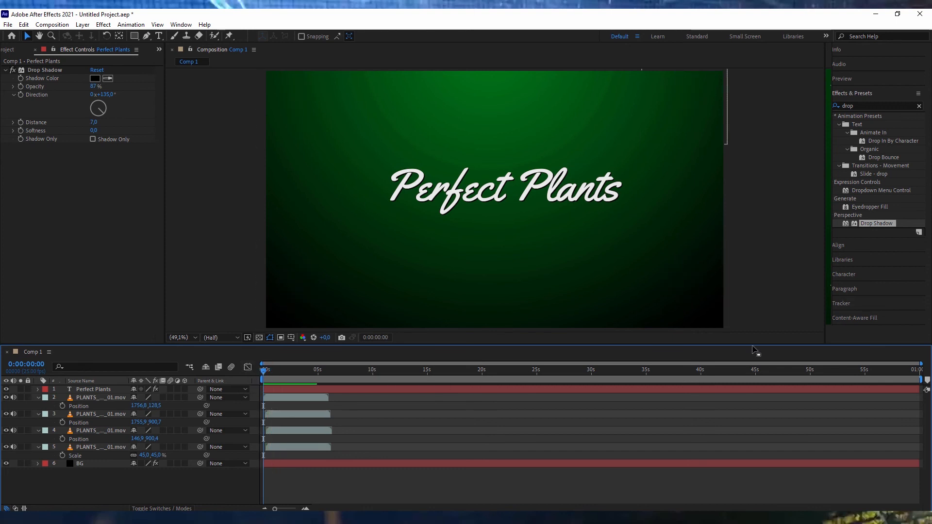
Show the Preview controls, step forward a couple of frames and replay the animation from the start
click(842, 79)
click(886, 92)
click(885, 92)
click(264, 370)
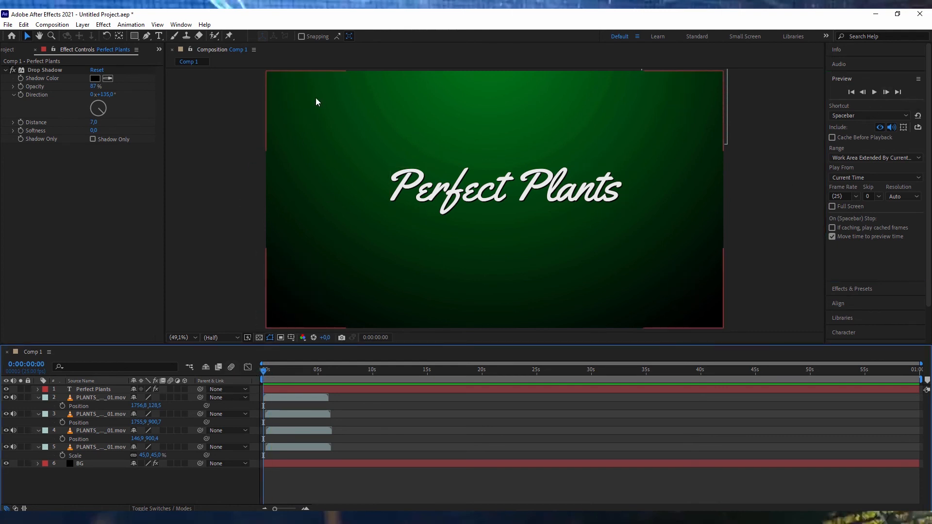
key(space)
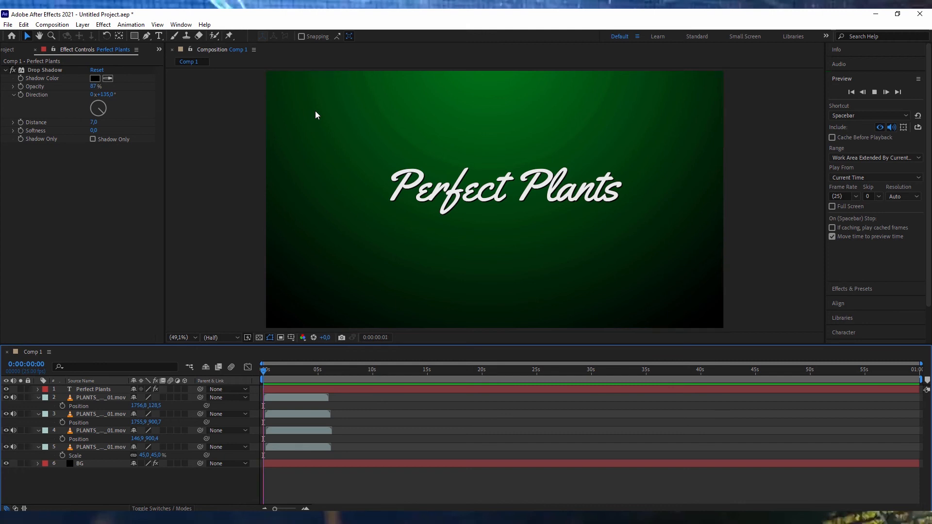
key(space)
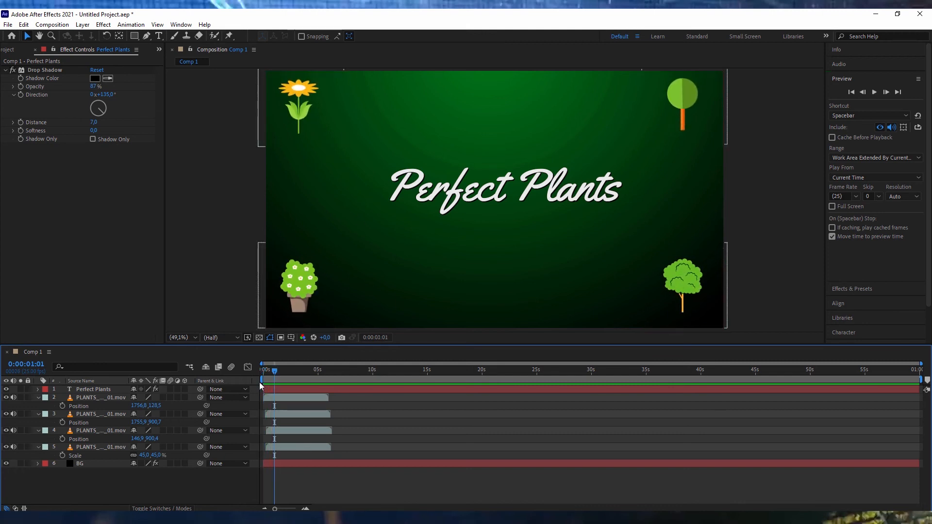
Move the current time to 0:00:00:12 and trim the start of the Perfect Plants layer to it
drag(275, 372, 269, 373)
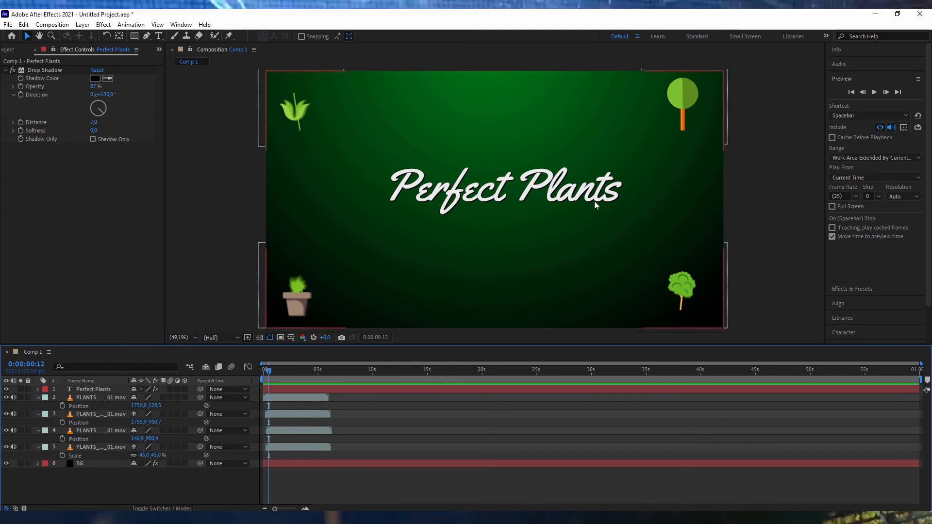
click(97, 389)
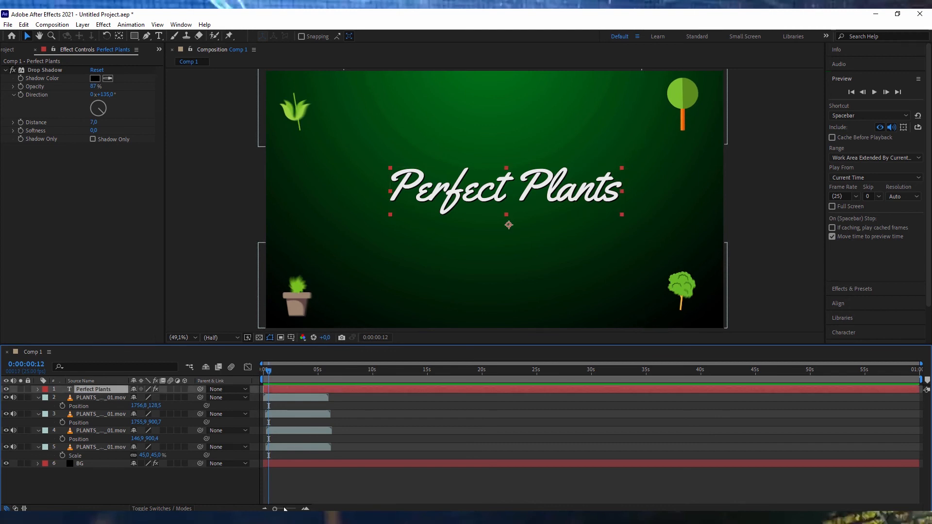
drag(276, 510, 278, 509)
drag(286, 508, 291, 509)
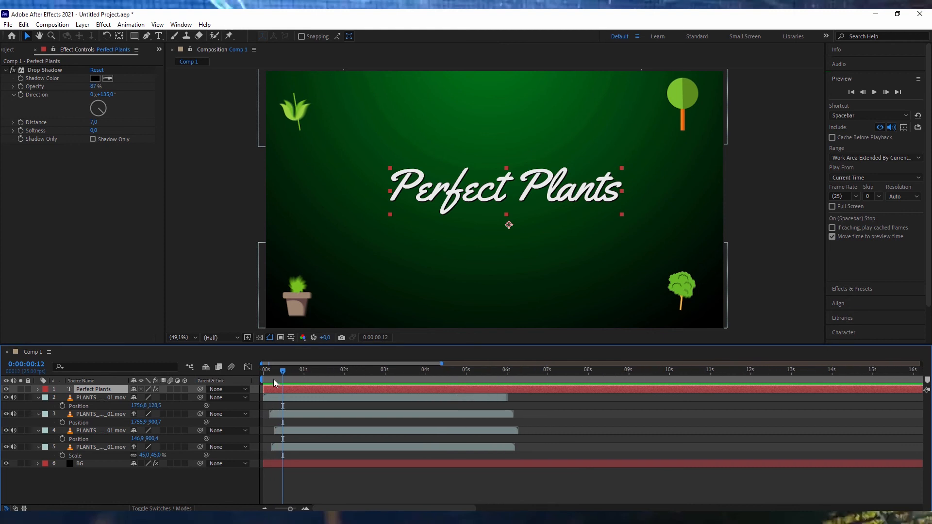
drag(264, 390, 282, 392)
Add a Scale keyframe of 0% to the Perfect Plants layer at 0:00:00:12
key(s)
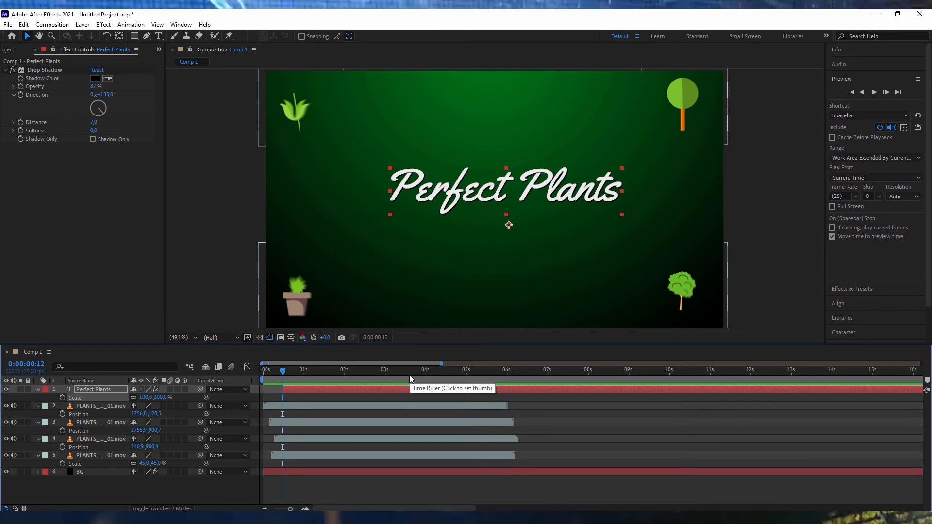
click(62, 398)
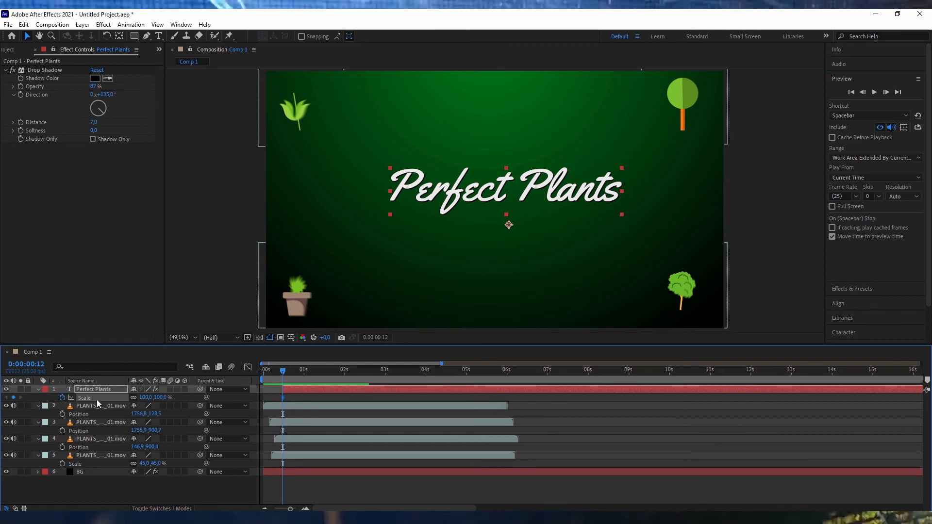
click(144, 397)
text(0)
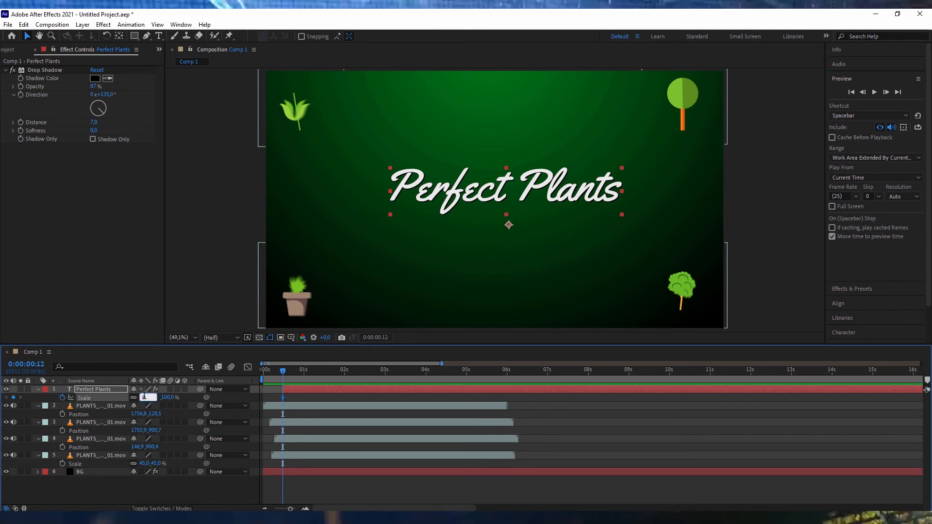
key(Return)
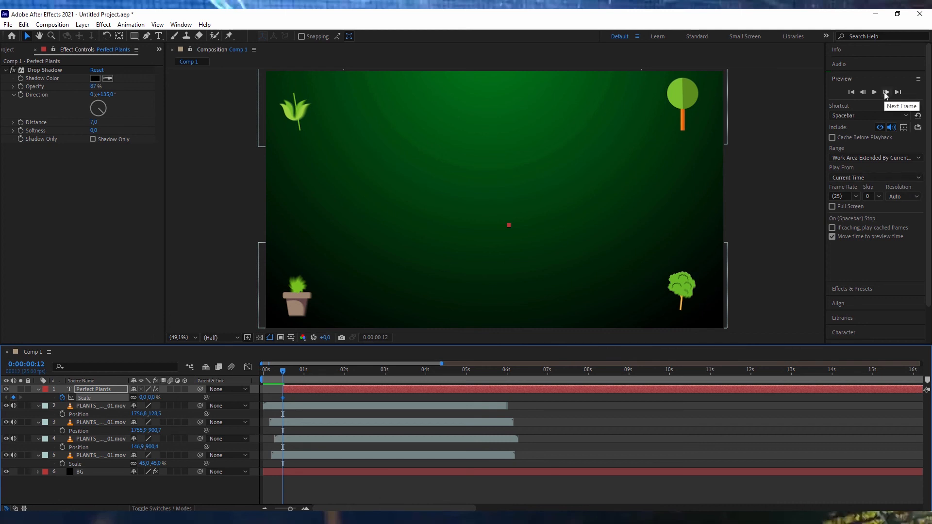
Advance to 0:00:00:17 and add a Scale keyframe of 100% to the Perfect Plants layer
click(886, 92)
click(886, 92)
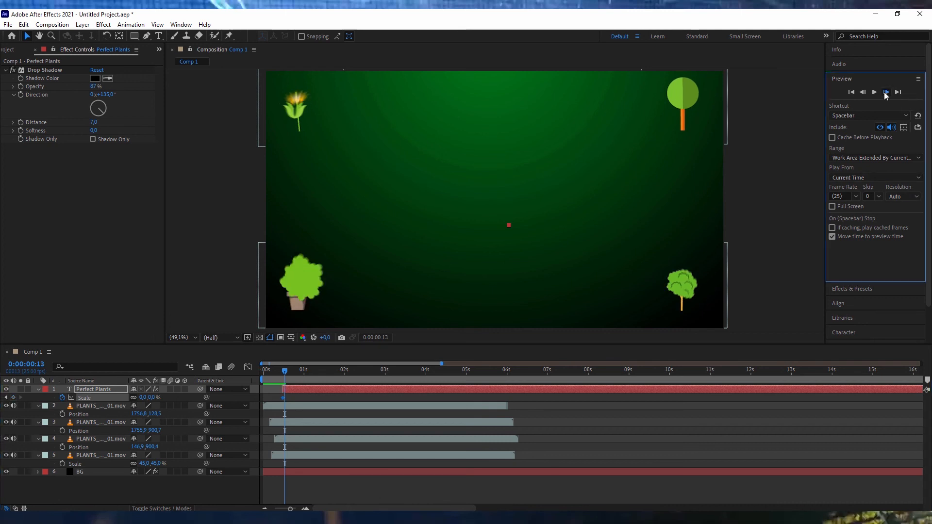
click(885, 92)
click(886, 92)
click(886, 92)
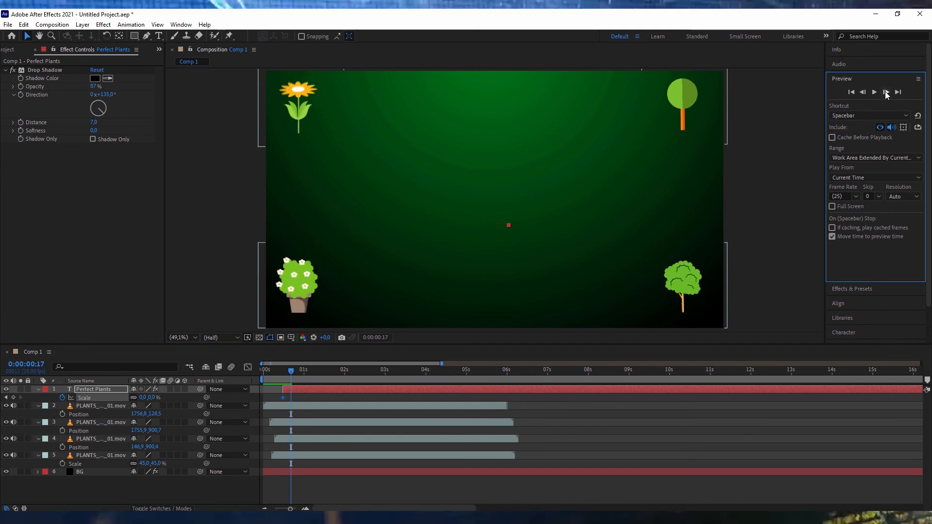
click(144, 397)
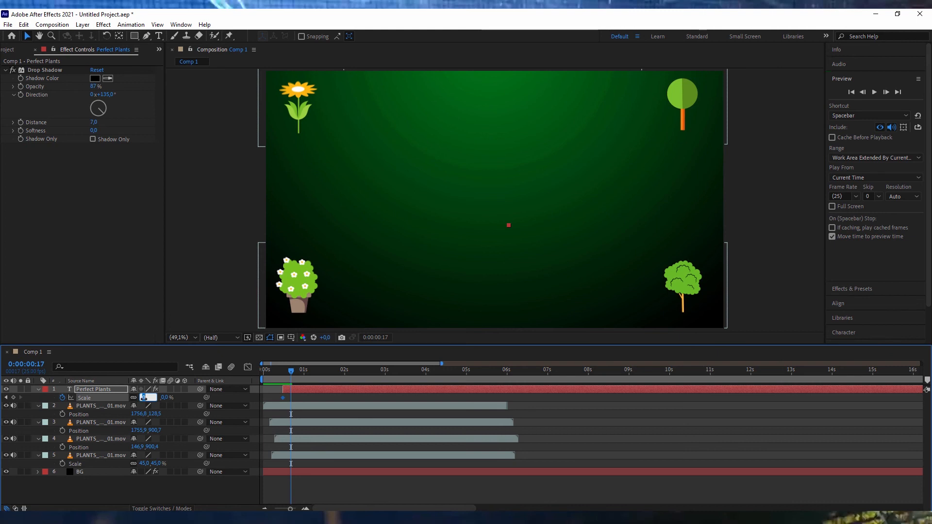
text(100)
key(Return)
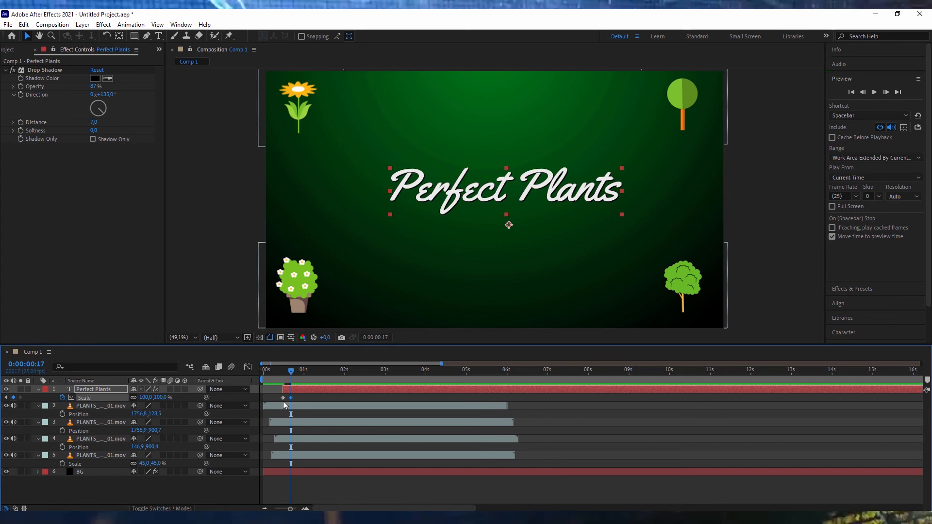
Play the composition from just before the title appears to check its scale-up animation
click(279, 375)
key(space)
key(space)
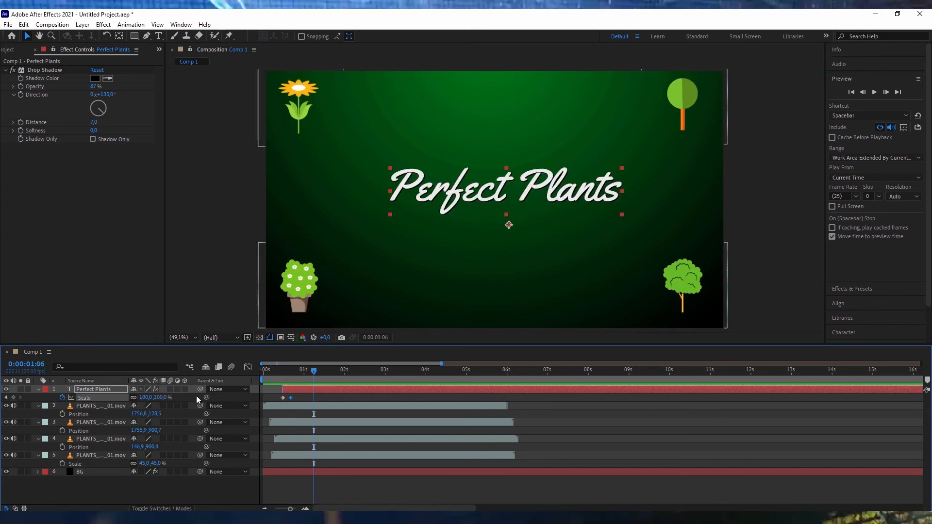
Enable motion blur for the Perfect Plants layer and the composition, and check the title at 0:00:00:15
click(170, 389)
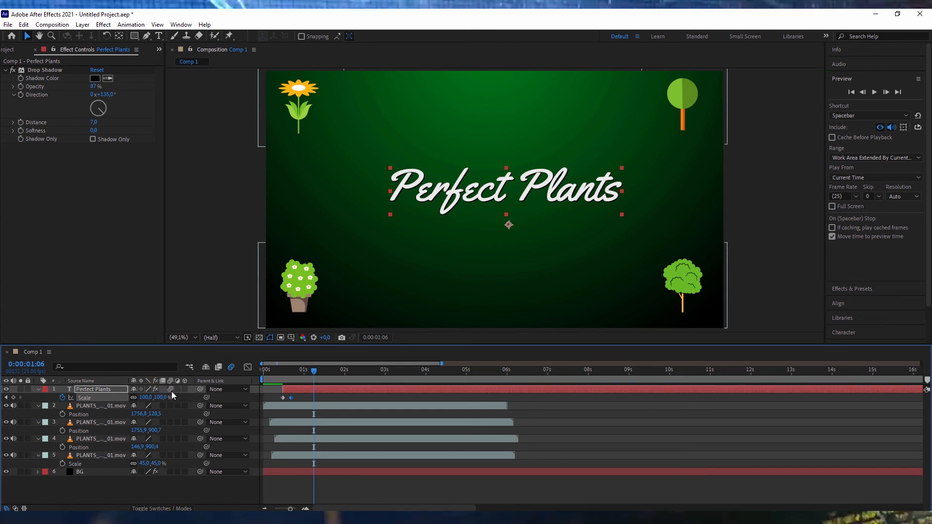
drag(281, 371, 288, 374)
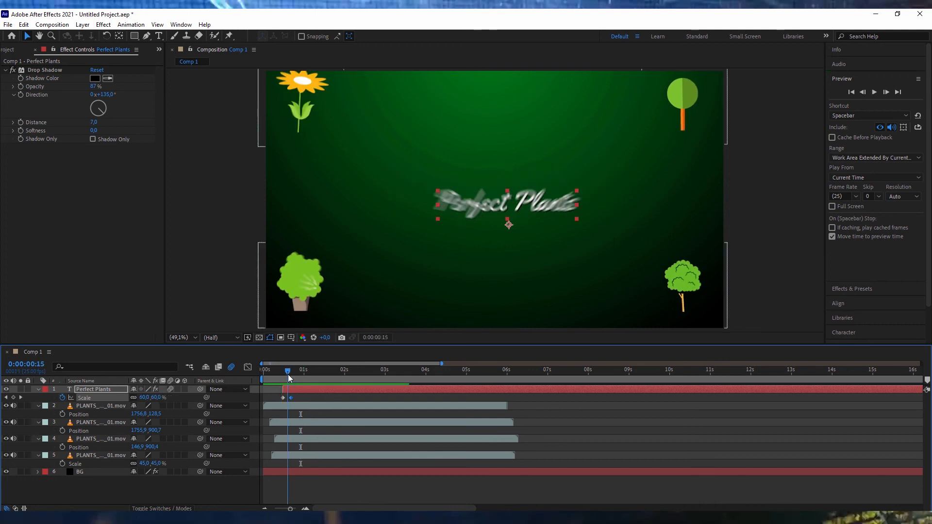
scroll(508, 219, up, 3)
scroll(505, 223, down, 3)
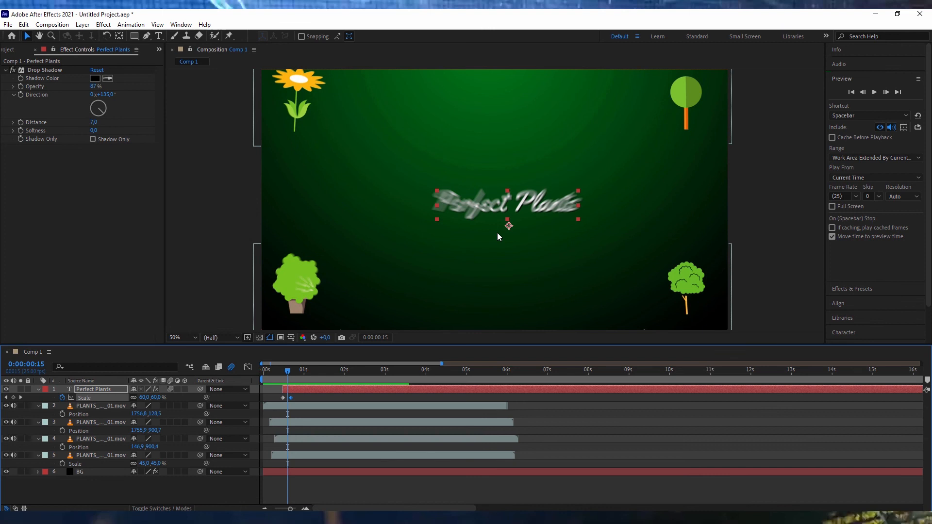
Replay the title's scale-up and examine its motion blur at 0:00:00:15, both close up and in the full frame
click(285, 366)
key(space)
key(space)
drag(285, 365, 299, 366)
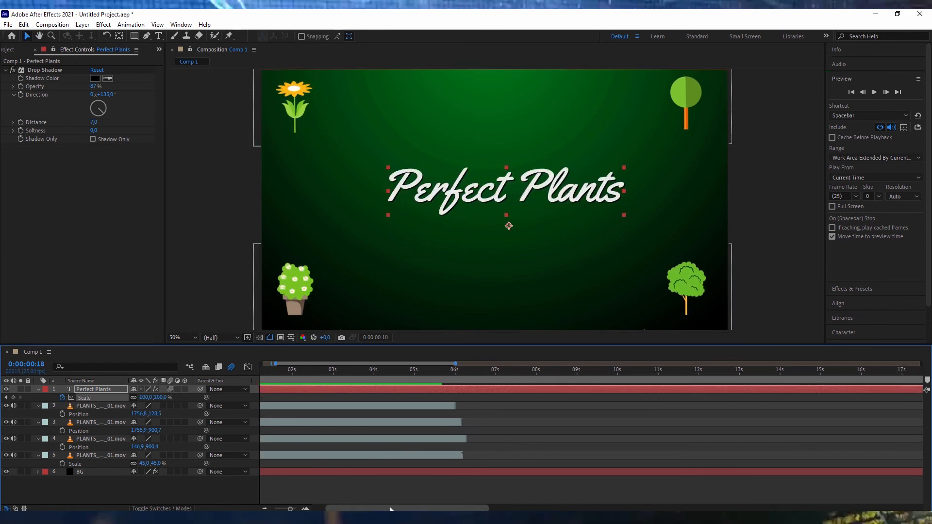
drag(390, 509, 379, 508)
click(288, 370)
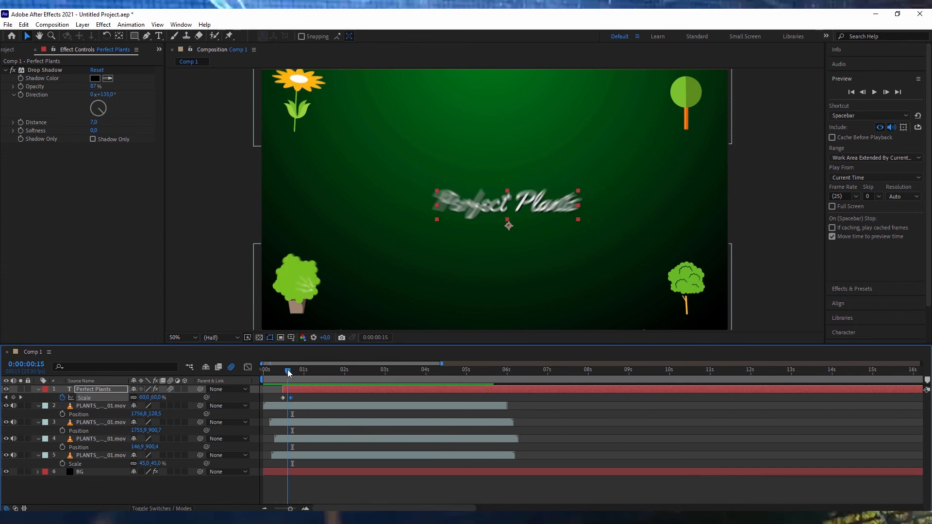
scroll(508, 228, up, 4)
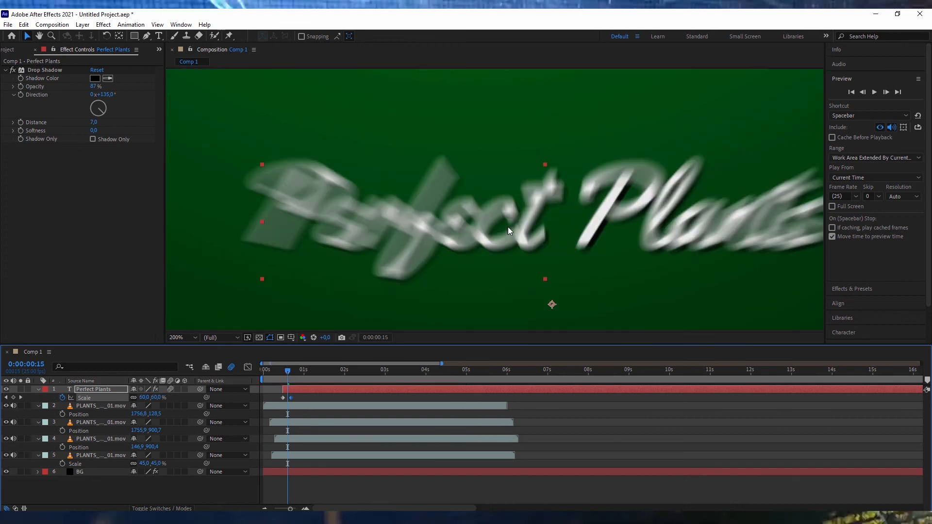
key(shift+slash)
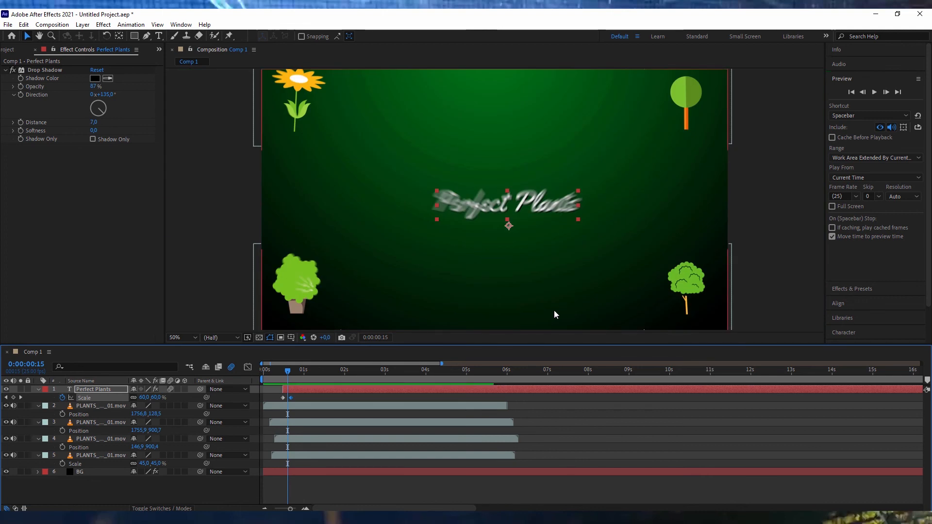
key(period)
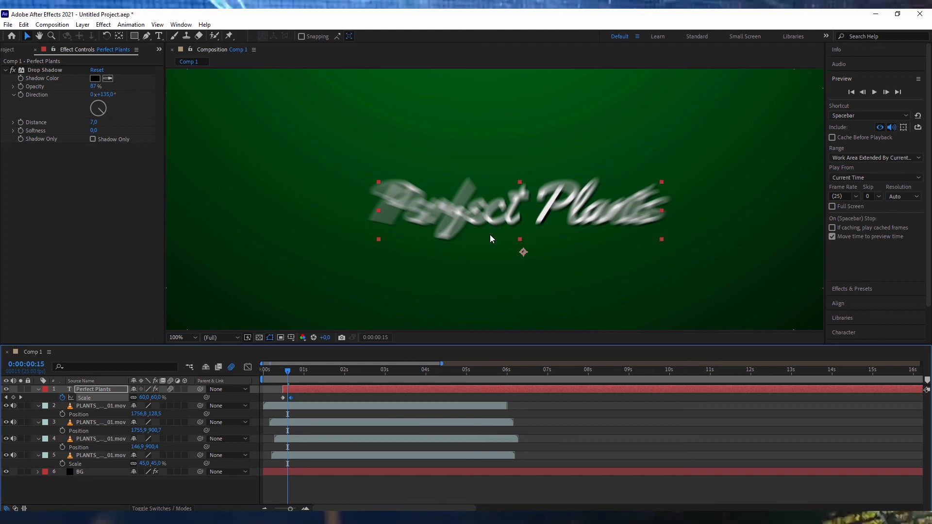
key(comma)
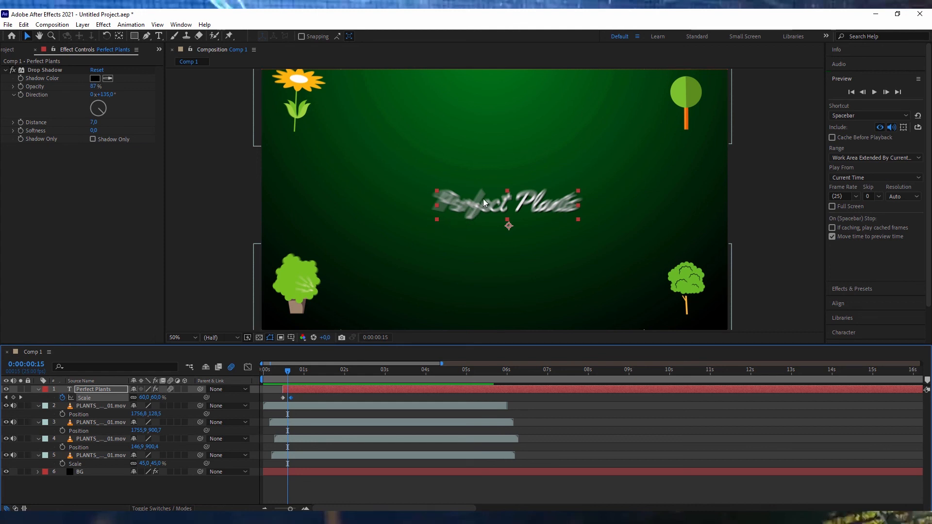
Move the Perfect Plants layer's anchor point to the centre of the text with the Pan Behind tool and replay the scale-up
click(118, 37)
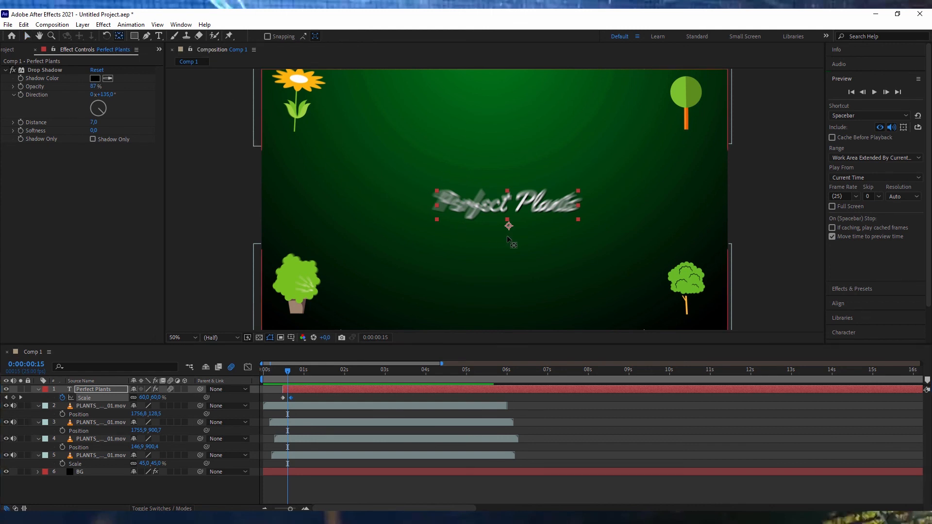
mouse_move(508, 226)
mouse_down()
mouse_move(505, 202)
mouse_move(505, 216)
mouse_move(546, 206)
mouse_move(512, 208)
mouse_up()
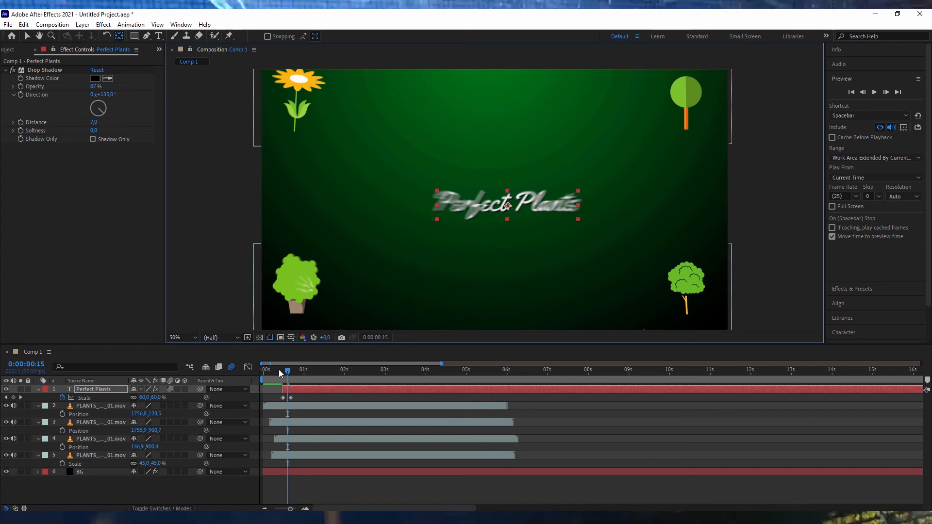
click(279, 370)
key(space)
key(space)
drag(279, 370, 290, 371)
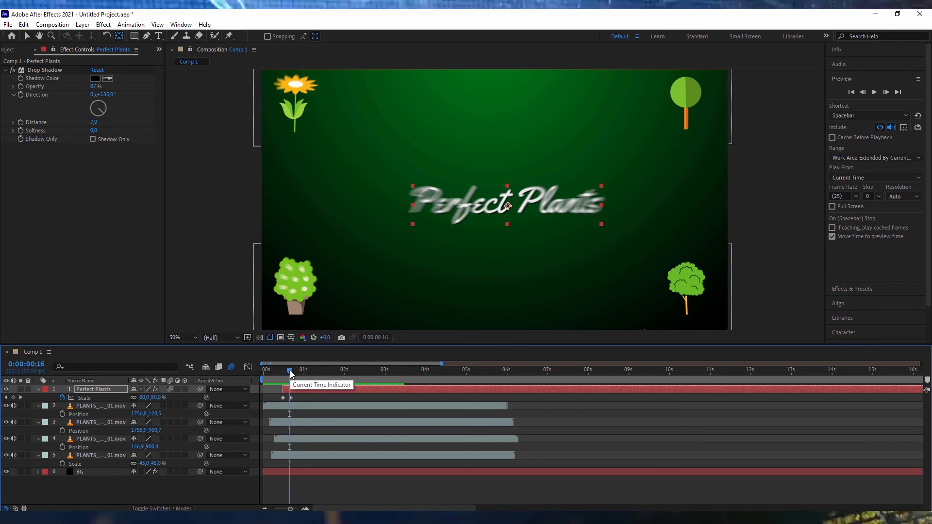